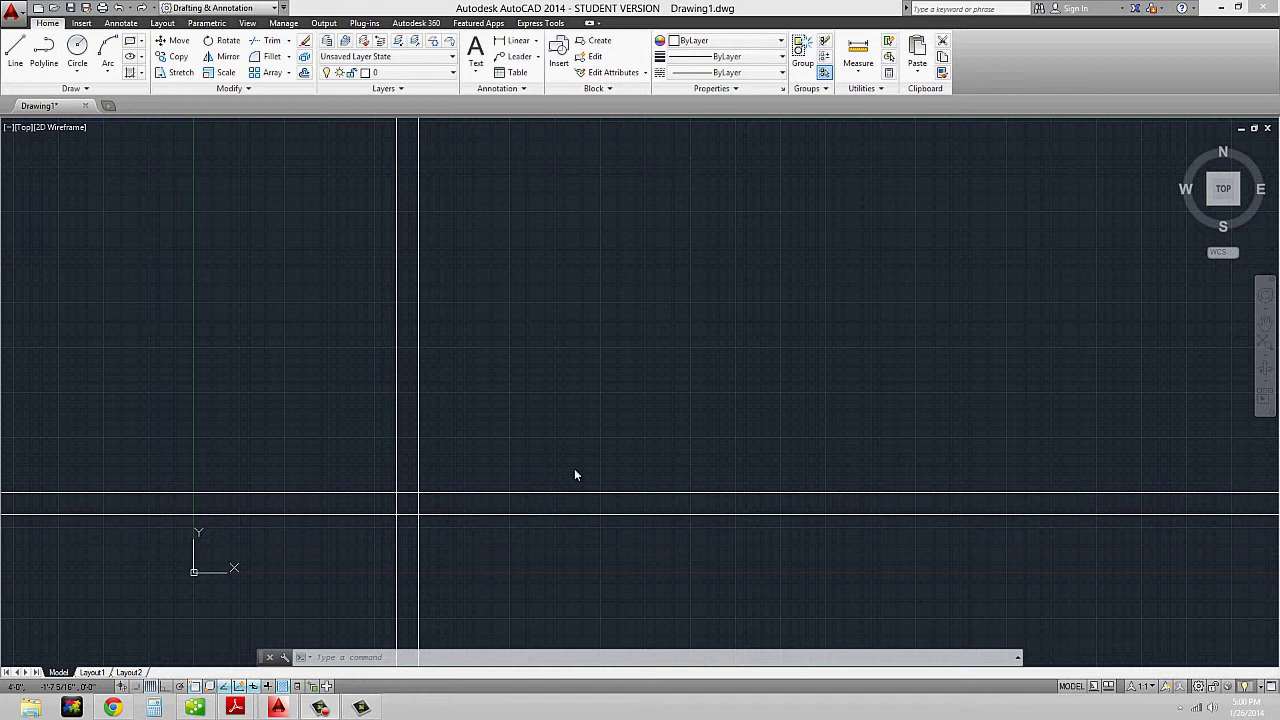
- Trim the right and left vertical wall lines back to the upper horizontal line
{"action": "left_click", "coordinate": [575, 475]}
{"action": "type", "text": "TR"}
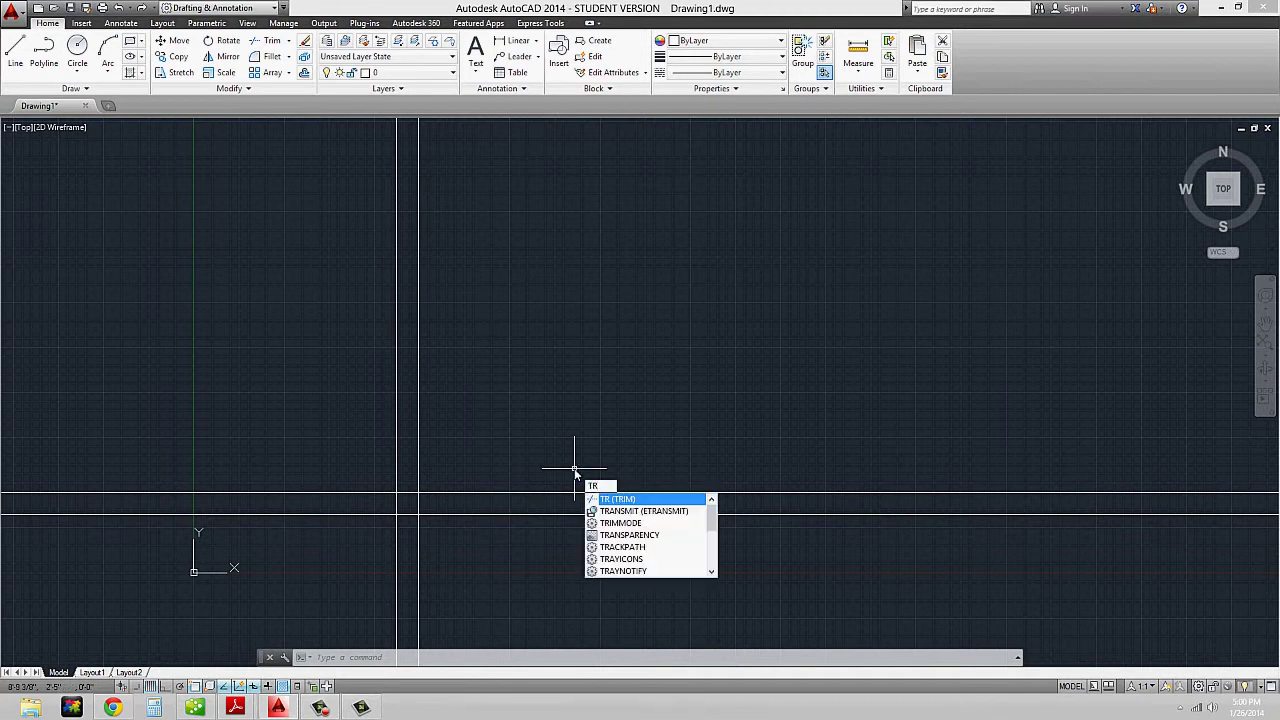
{"action": "key", "text": "Return"}
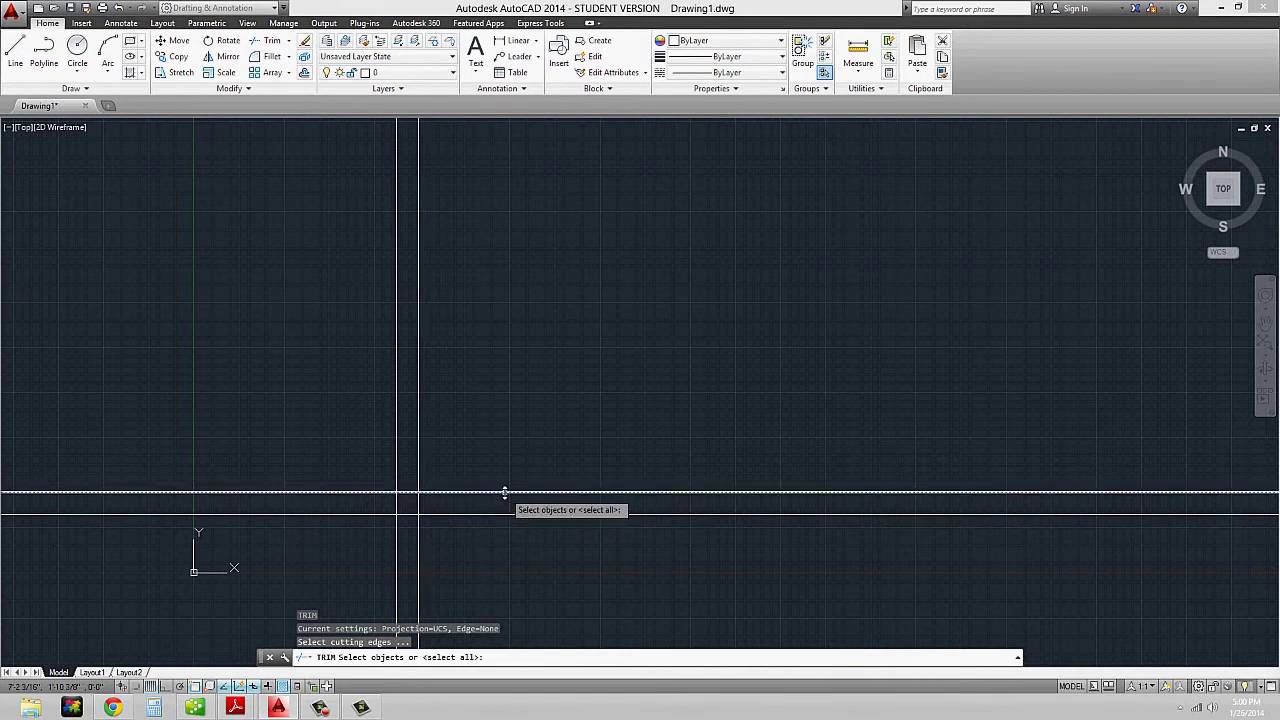
{"action": "left_click", "coordinate": [504, 492]}
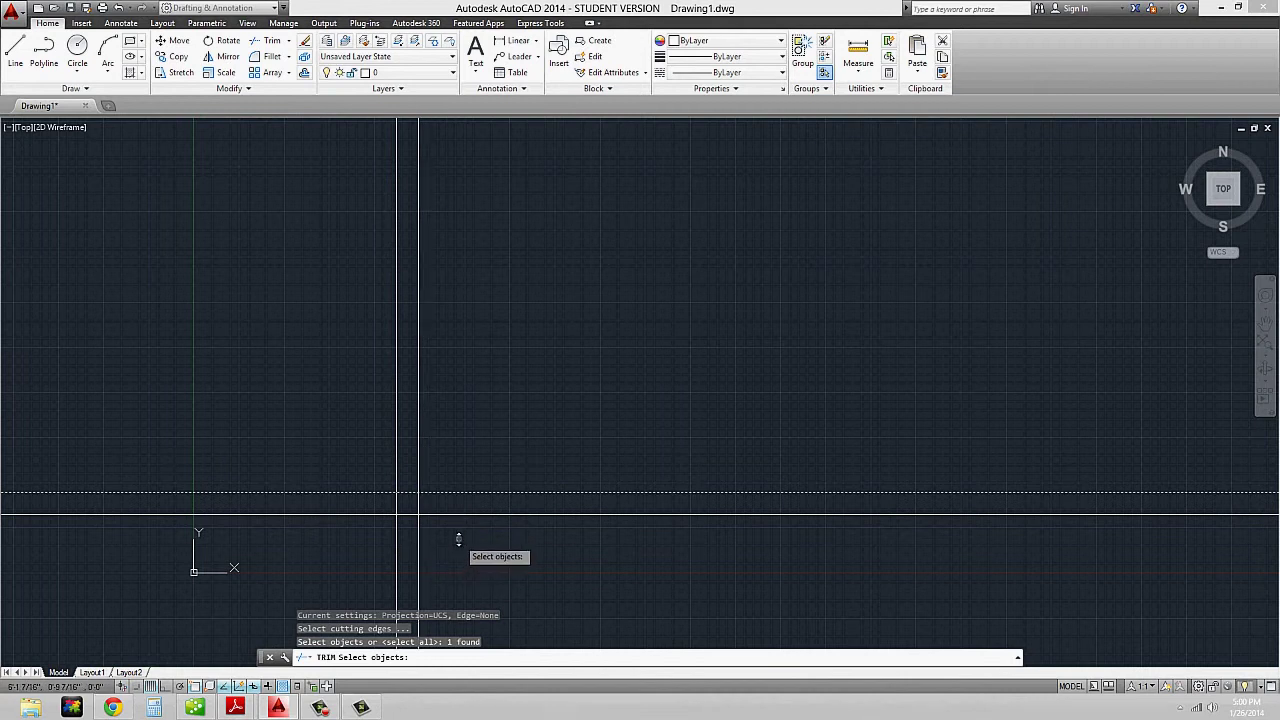
{"action": "key", "text": "Return"}
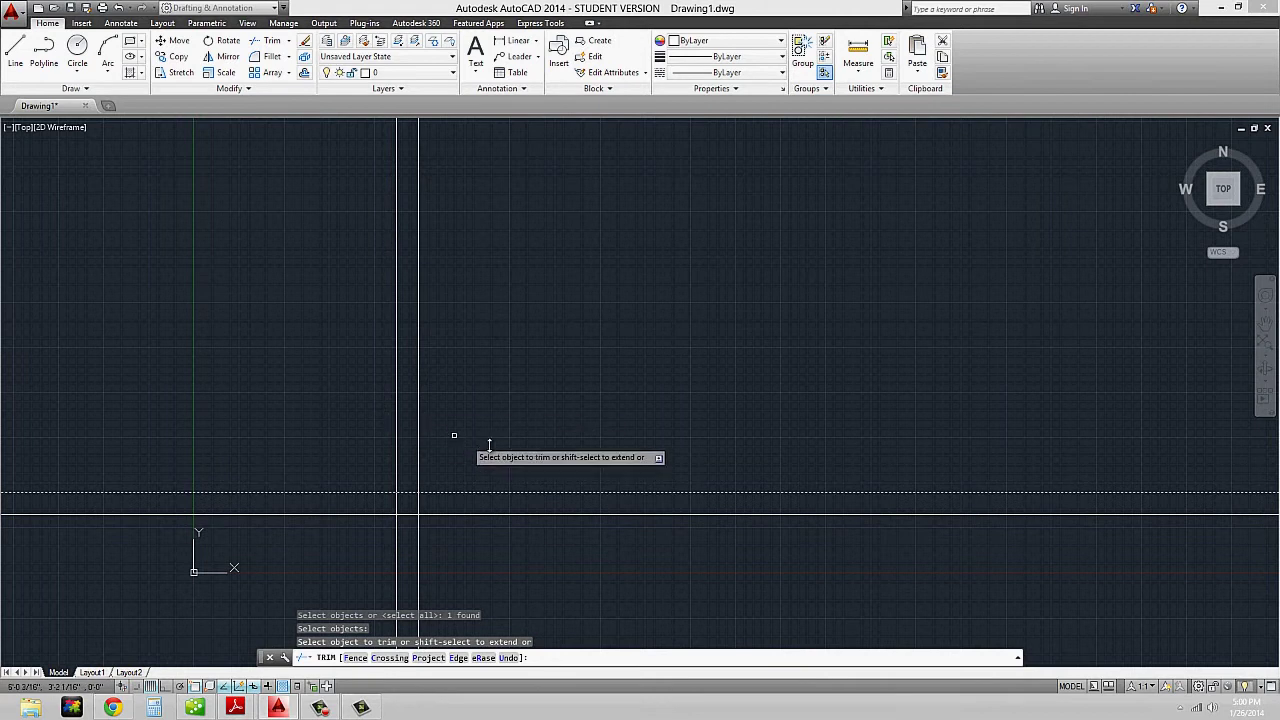
{"action": "left_click", "coordinate": [419, 522]}
{"action": "left_click", "coordinate": [396, 540]}
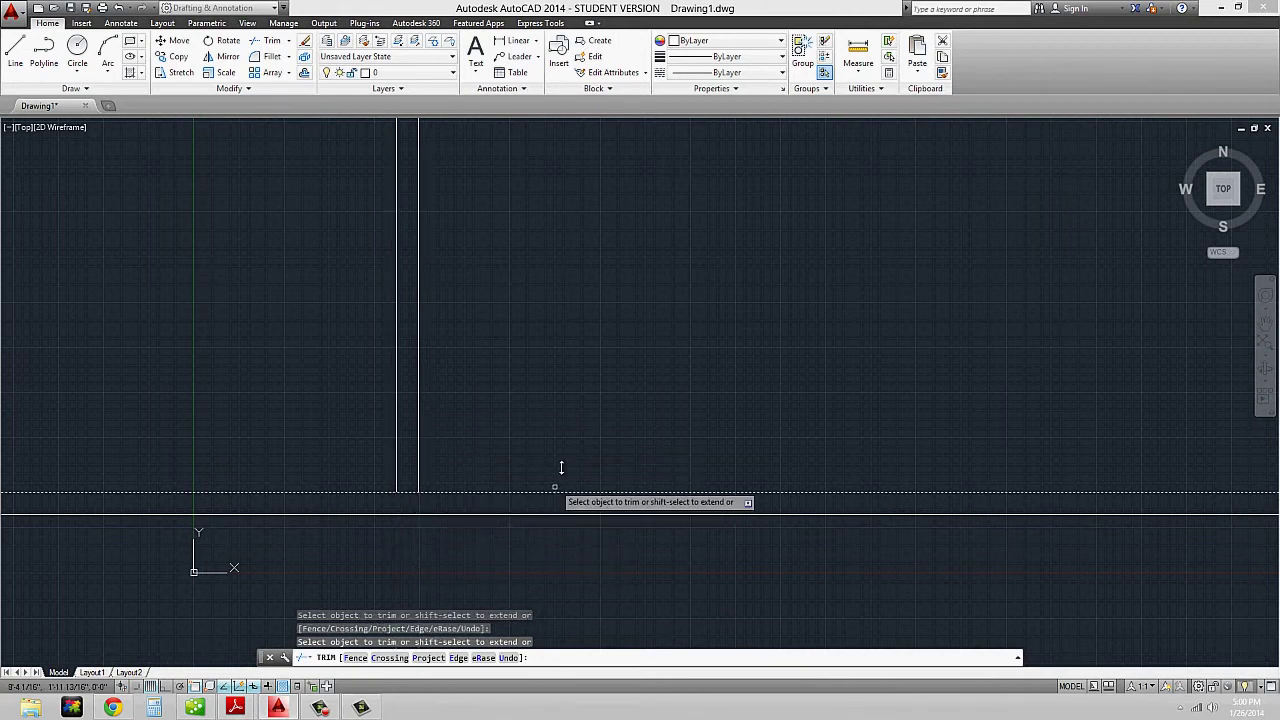
{"action": "key", "text": "Escape"}
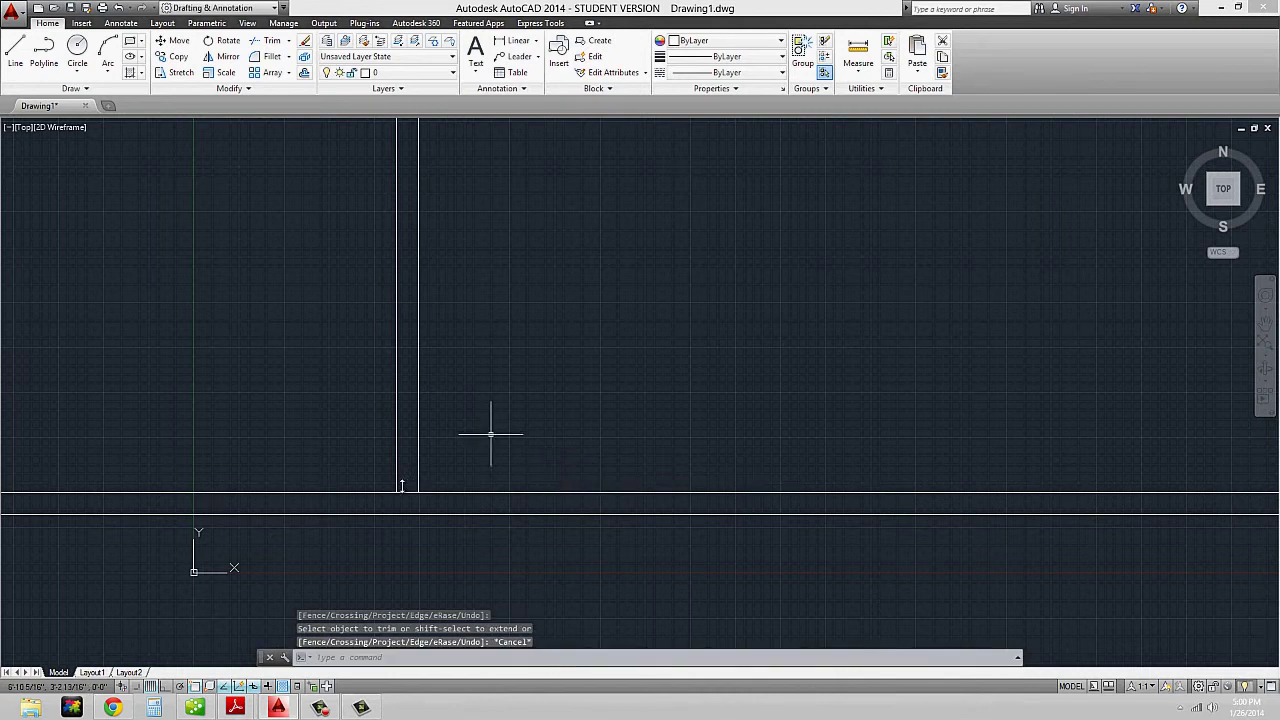
{"action": "scroll", "coordinate": [403, 482], "scroll_direction": "up", "scroll_amount": 3}
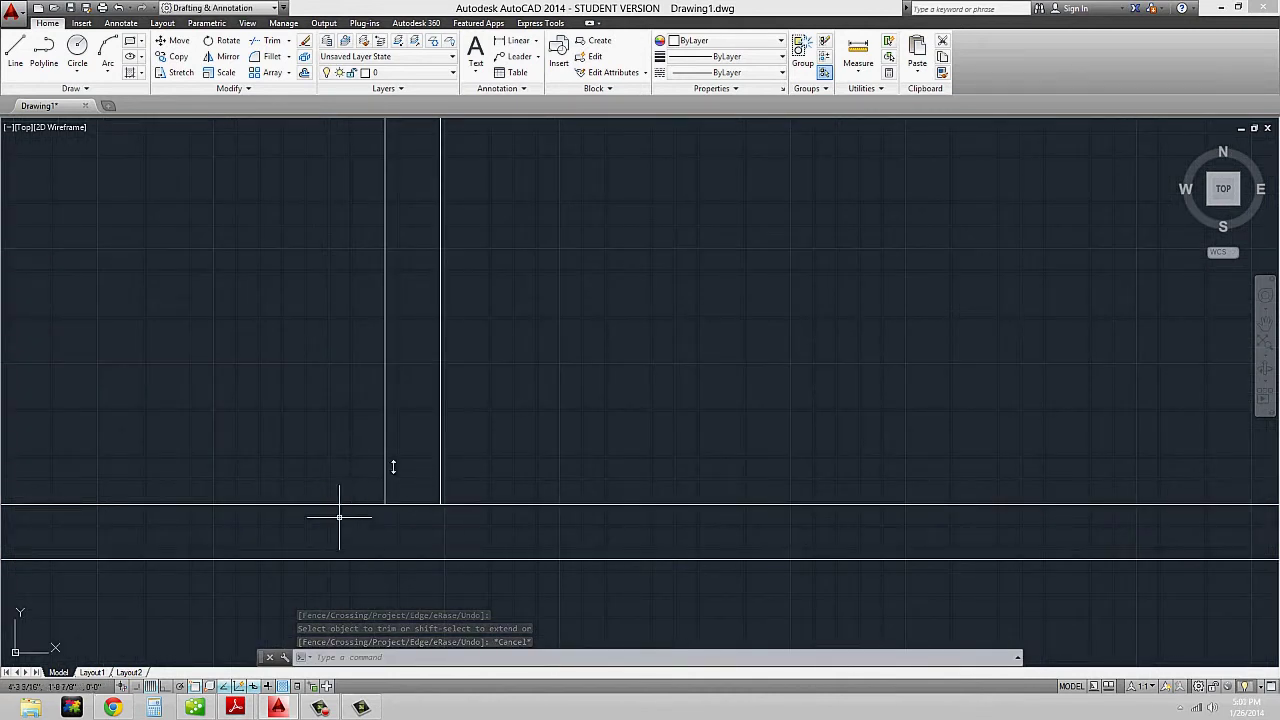
- Trim out the upper horizontal segment between the two vertical lines, using both verticals as cutting edges
{"action": "middle_click_drag", "start_coordinate": [519, 454], "coordinate": [597, 378]}
{"action": "scroll", "coordinate": [651, 349], "scroll_direction": "down", "scroll_amount": 1}
{"action": "middle_click_drag", "start_coordinate": [654, 349], "coordinate": [634, 372]}
{"action": "type", "text": "TR"}
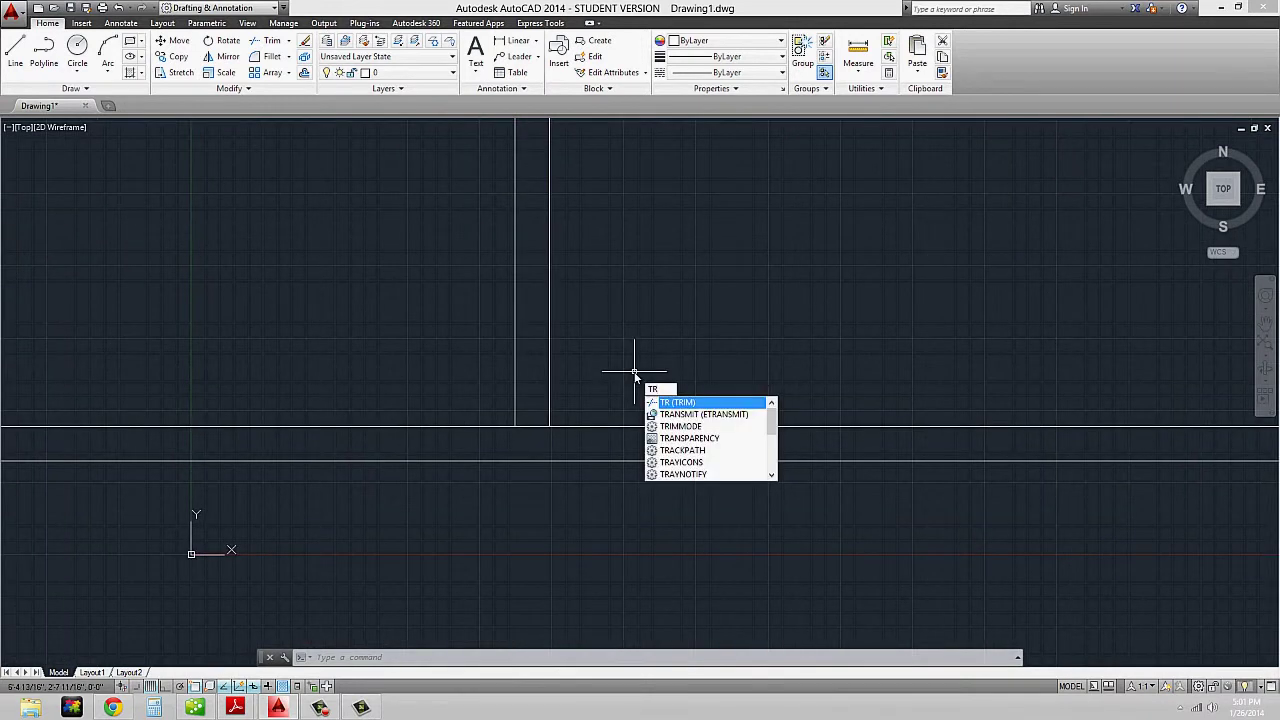
{"action": "key", "text": "Return"}
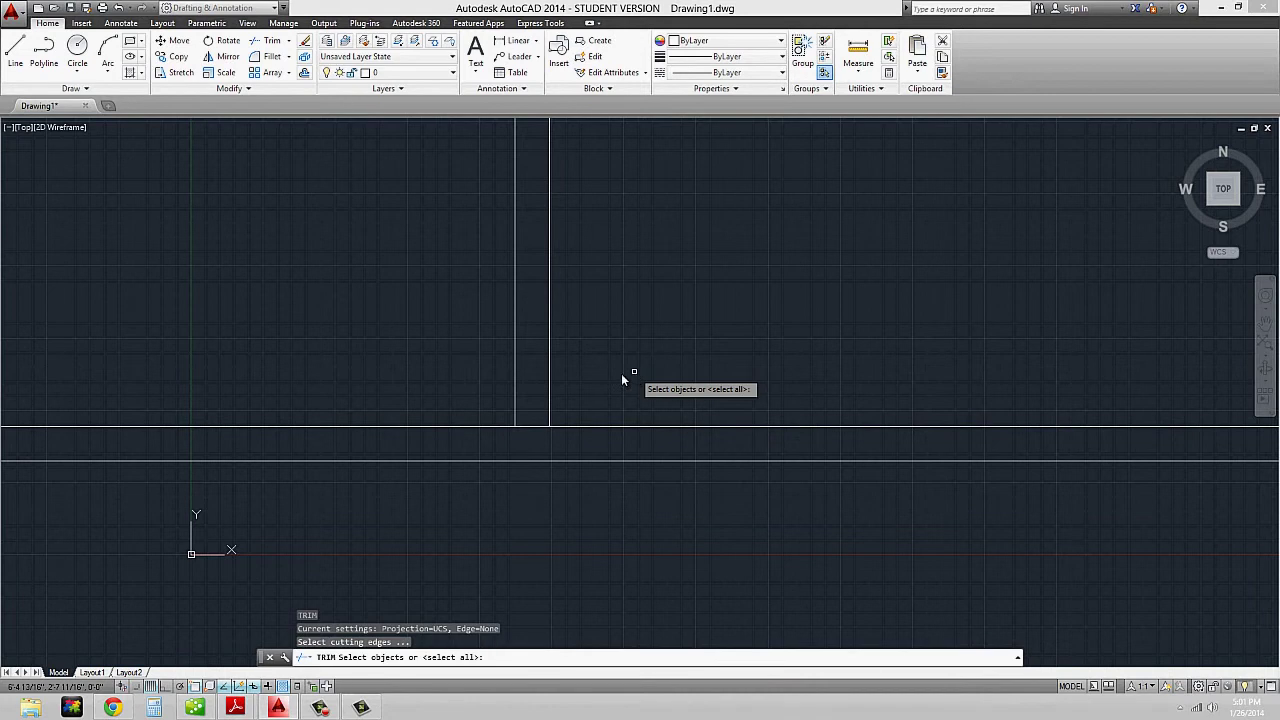
{"action": "left_click", "coordinate": [592, 365]}
{"action": "left_click", "coordinate": [488, 395]}
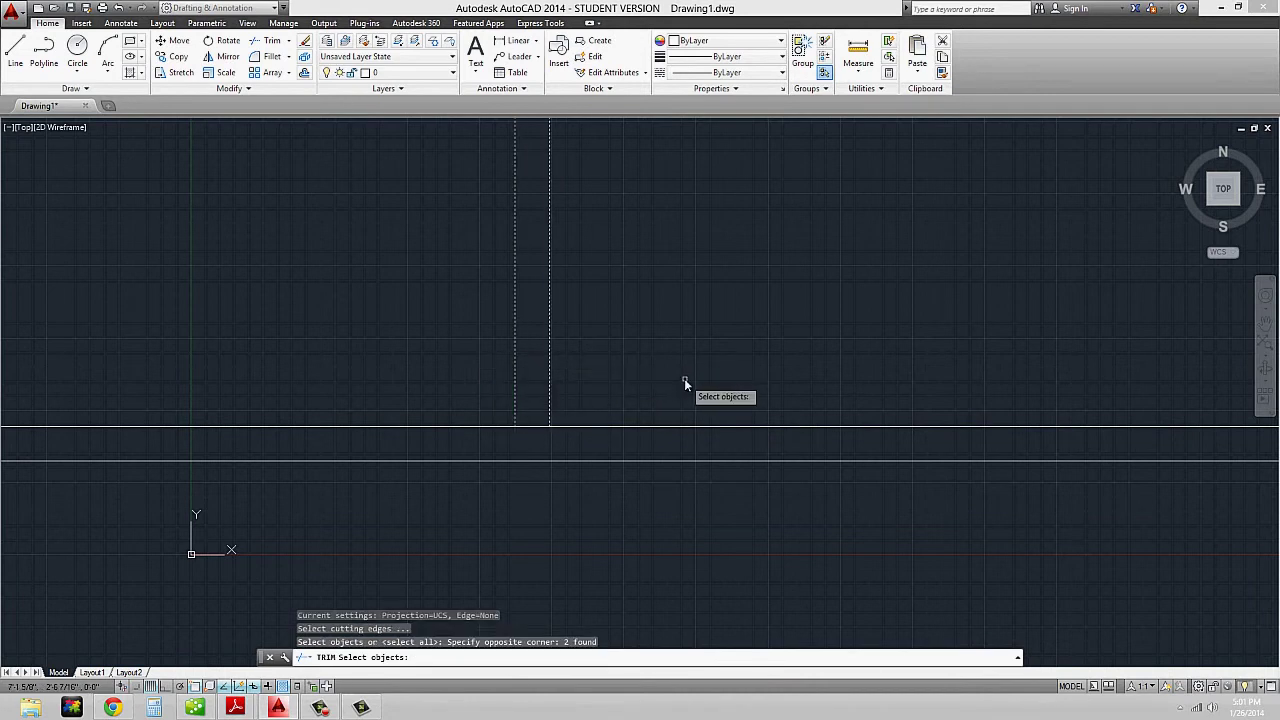
{"action": "key", "text": "Return"}
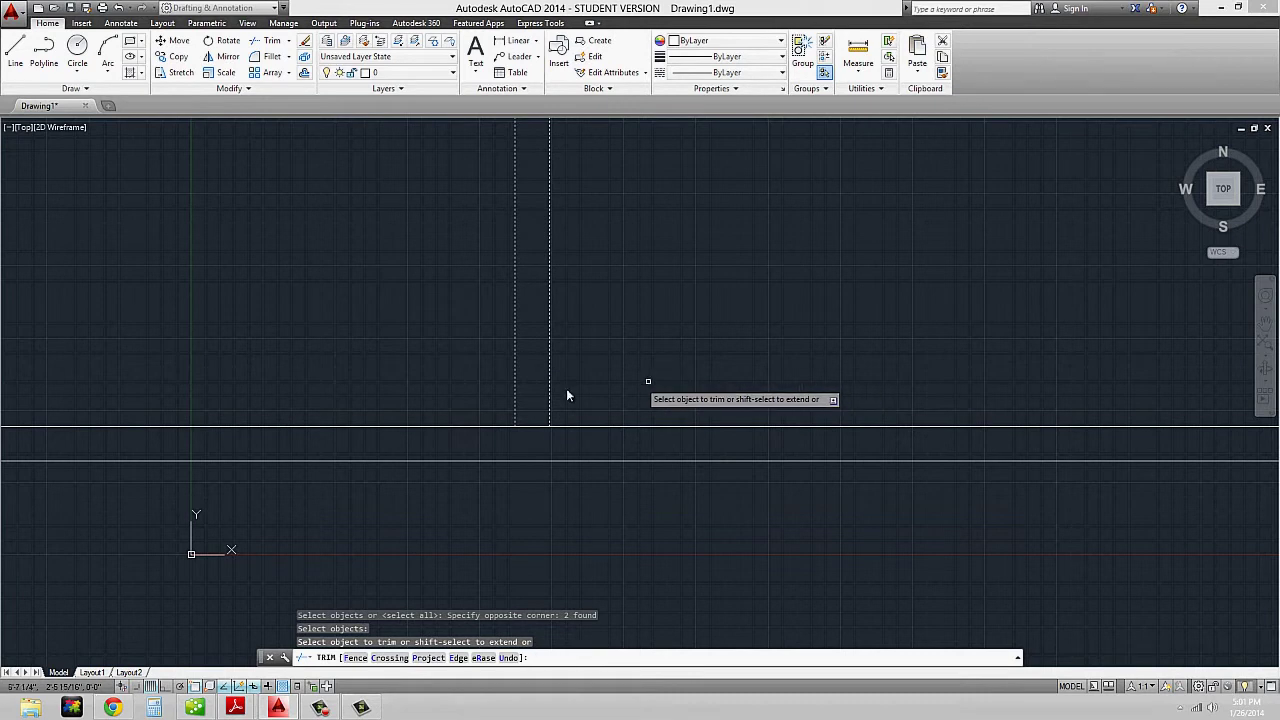
{"action": "left_click", "coordinate": [537, 426]}
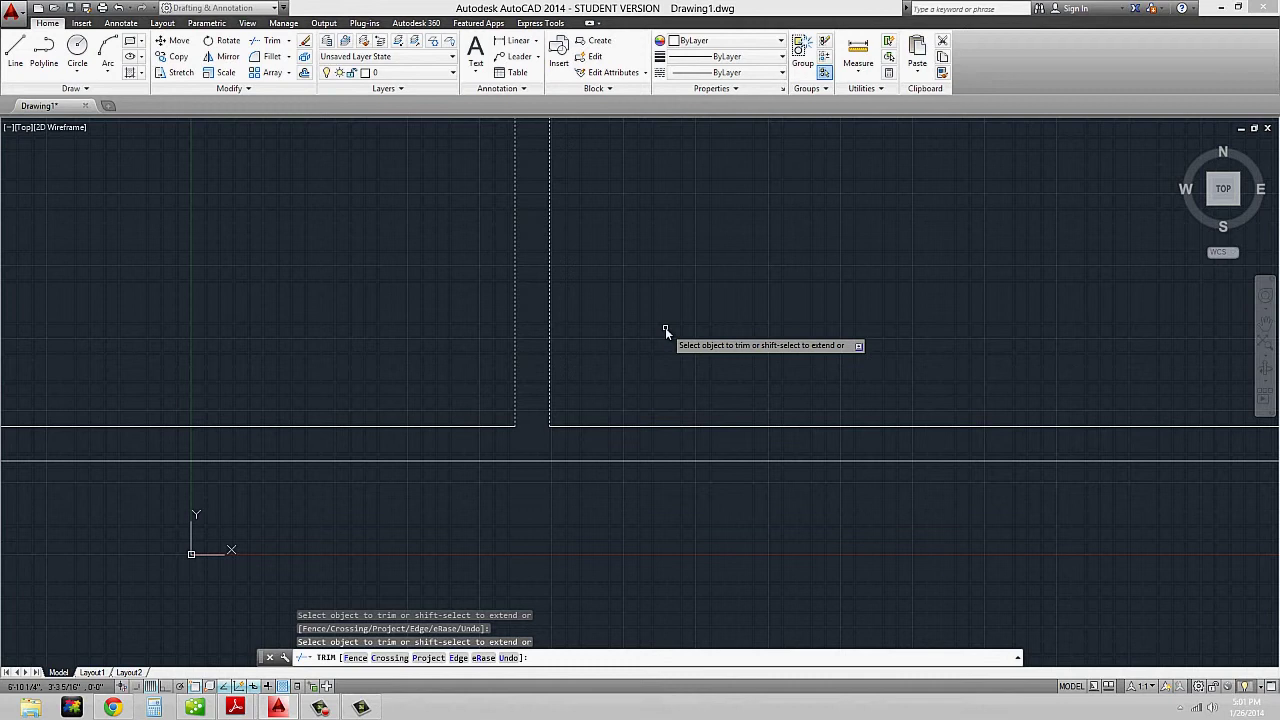
{"action": "key", "text": "Escape"}
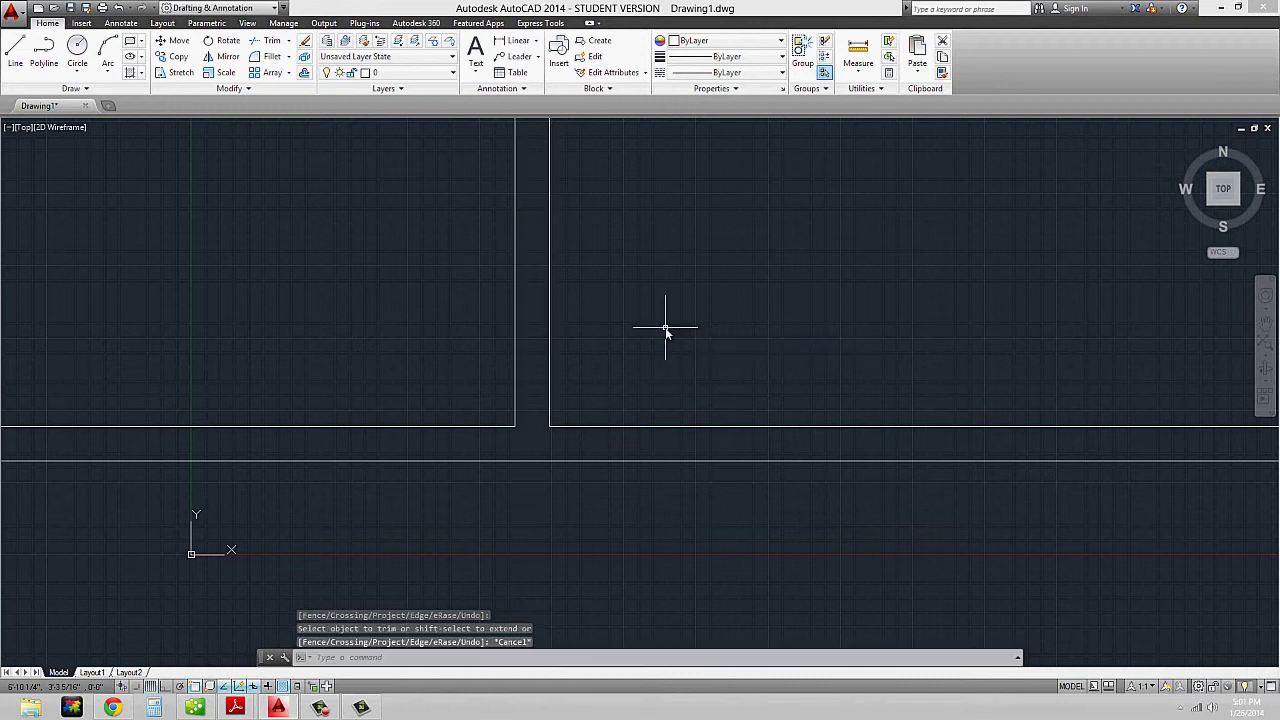
{"action": "scroll", "coordinate": [654, 352], "scroll_direction": "down", "scroll_amount": 2}
{"action": "middle_click_drag", "start_coordinate": [614, 394], "coordinate": [523, 508]}
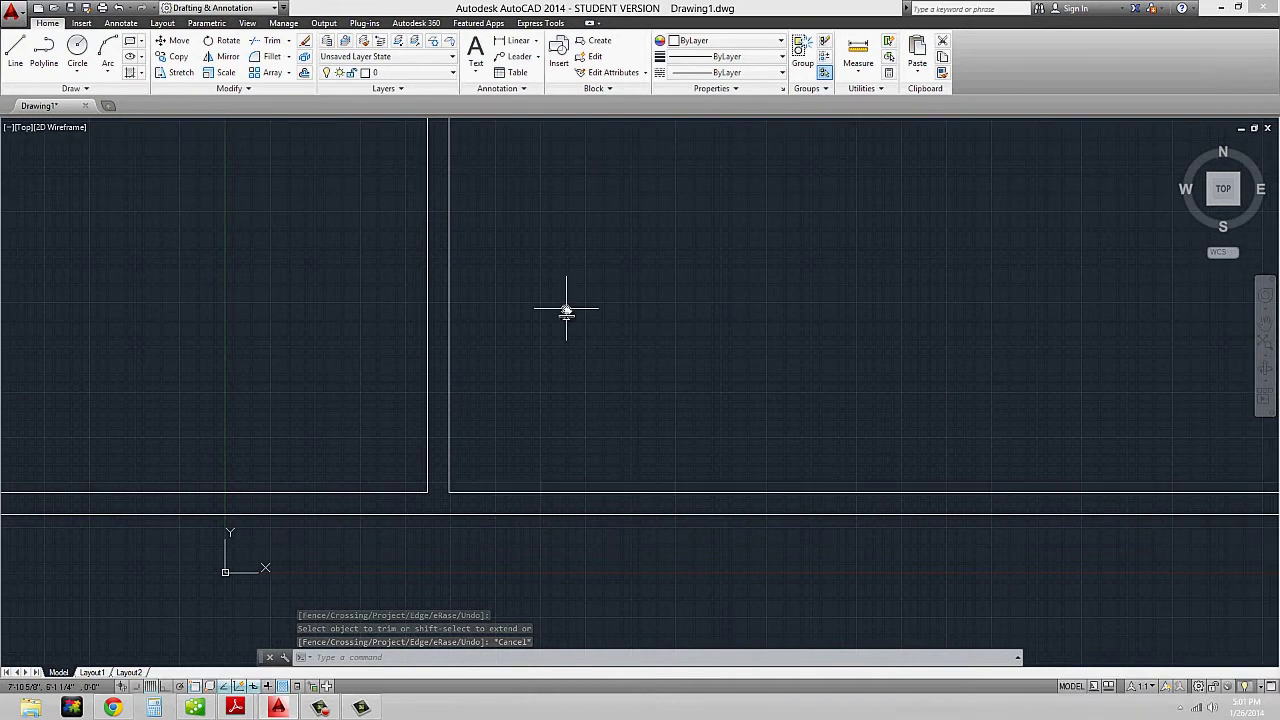
{"action": "key", "text": "l"}
{"action": "key", "text": "Return"}
{"action": "left_click", "coordinate": [727, 184]}
{"action": "left_click", "coordinate": [732, 393]}
{"action": "key", "text": "Escape"}
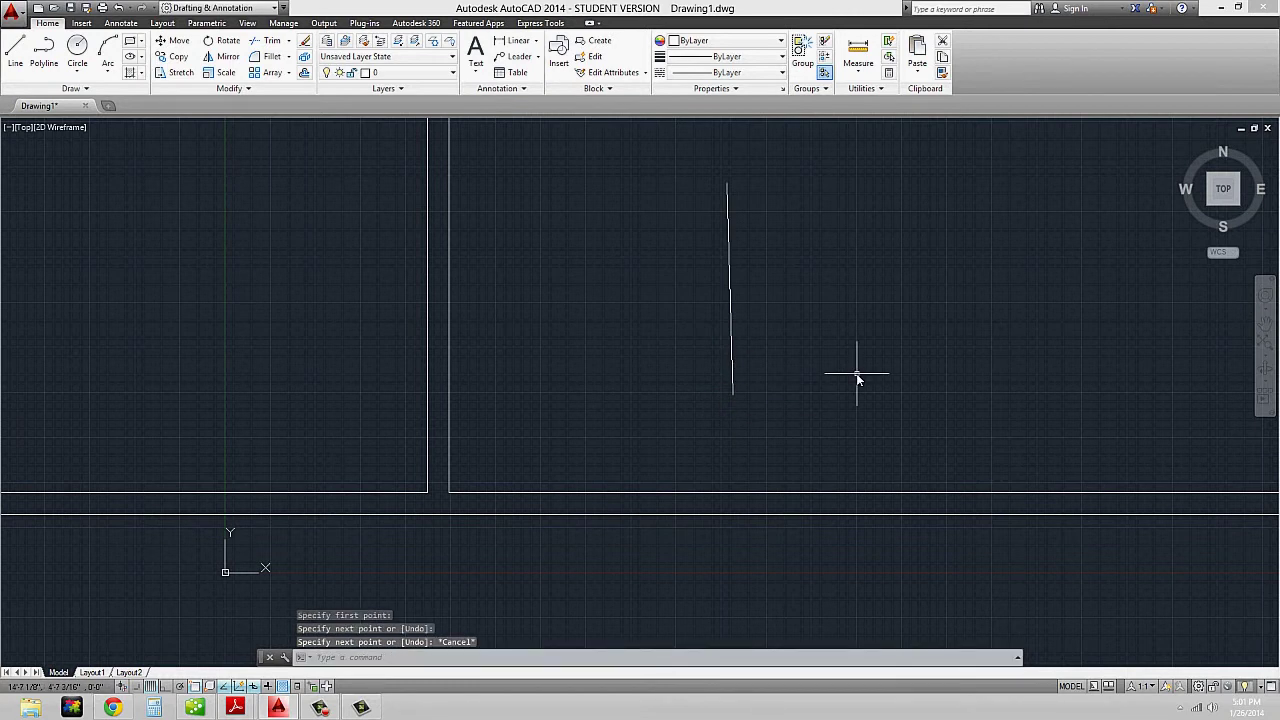
{"action": "key", "text": "l"}
{"action": "key", "text": "Return"}
{"action": "left_click", "coordinate": [588, 245]}
{"action": "left_click", "coordinate": [921, 222]}
{"action": "key", "text": "Escape"}
{"action": "key", "text": "l"}
{"action": "key", "text": "Return"}
{"action": "left_click", "coordinate": [626, 291]}
{"action": "left_click", "coordinate": [839, 267]}
{"action": "key", "text": "Escape"}
{"action": "key", "text": "l"}
{"action": "key", "text": "Return"}
{"action": "left_click", "coordinate": [617, 329]}
{"action": "left_click", "coordinate": [879, 313]}
{"action": "key", "text": "Escape"}
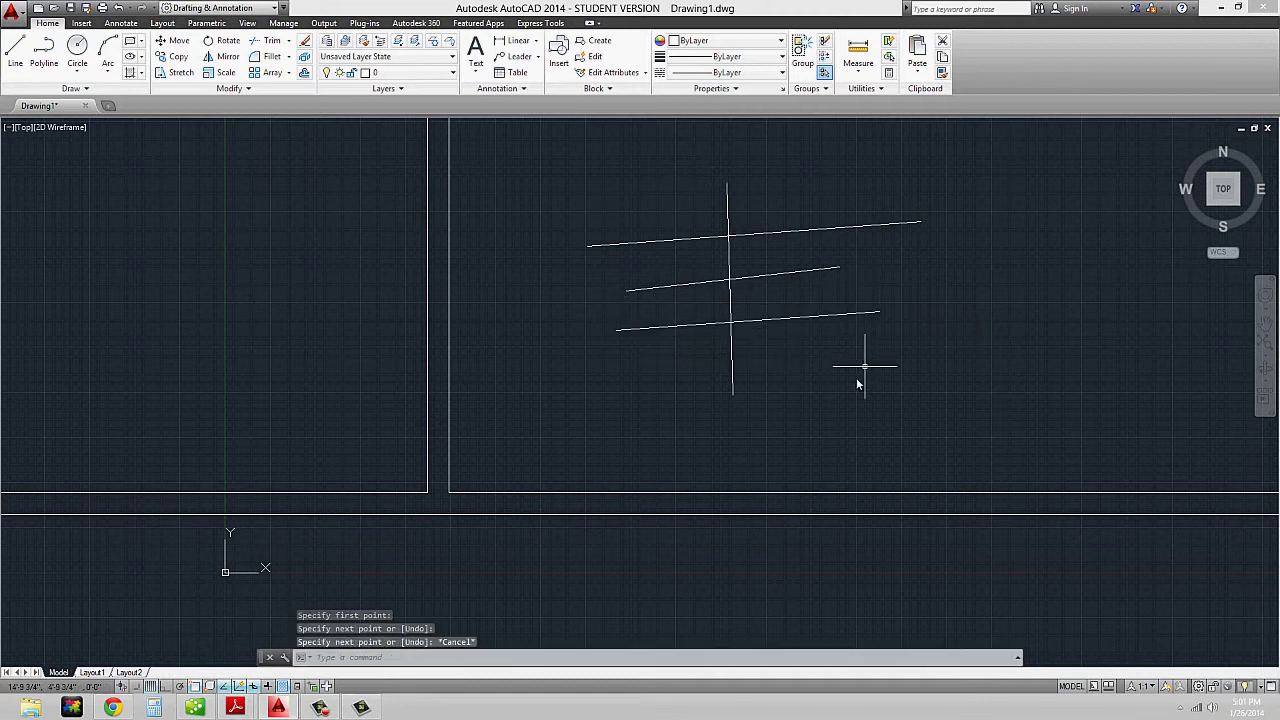
{"action": "type", "text": "trim"}
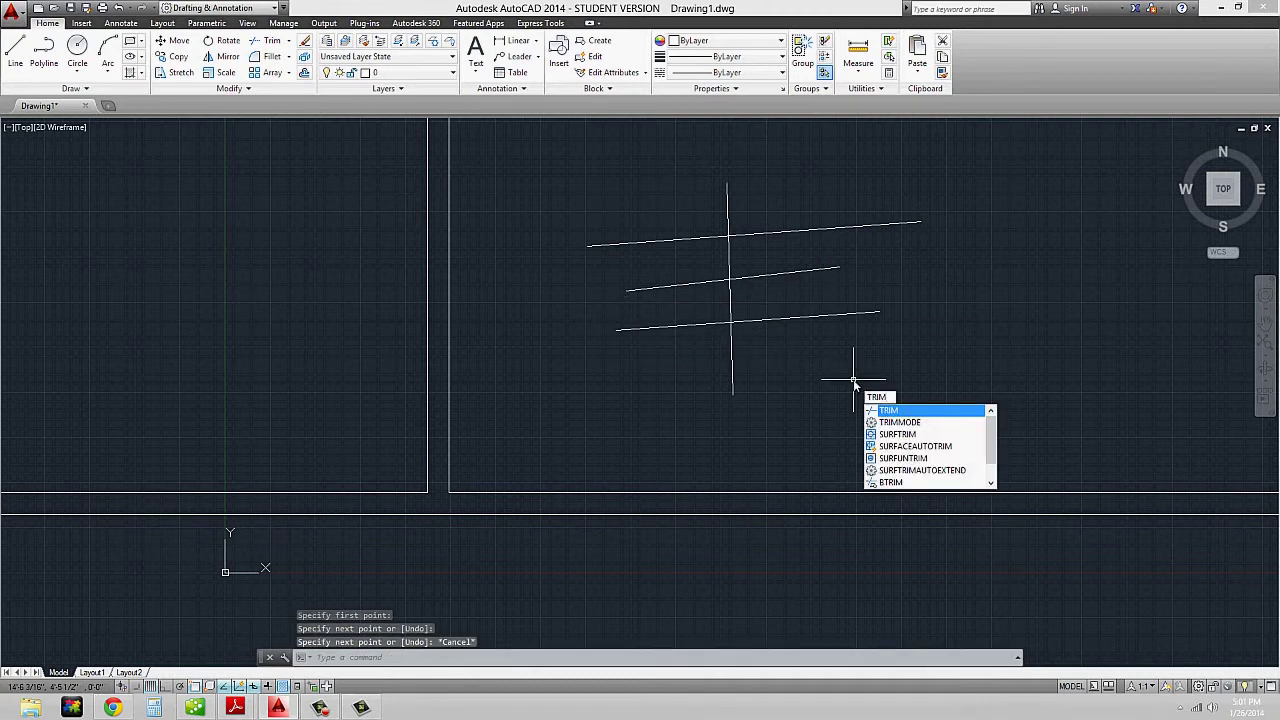
{"action": "key", "text": "Return"}
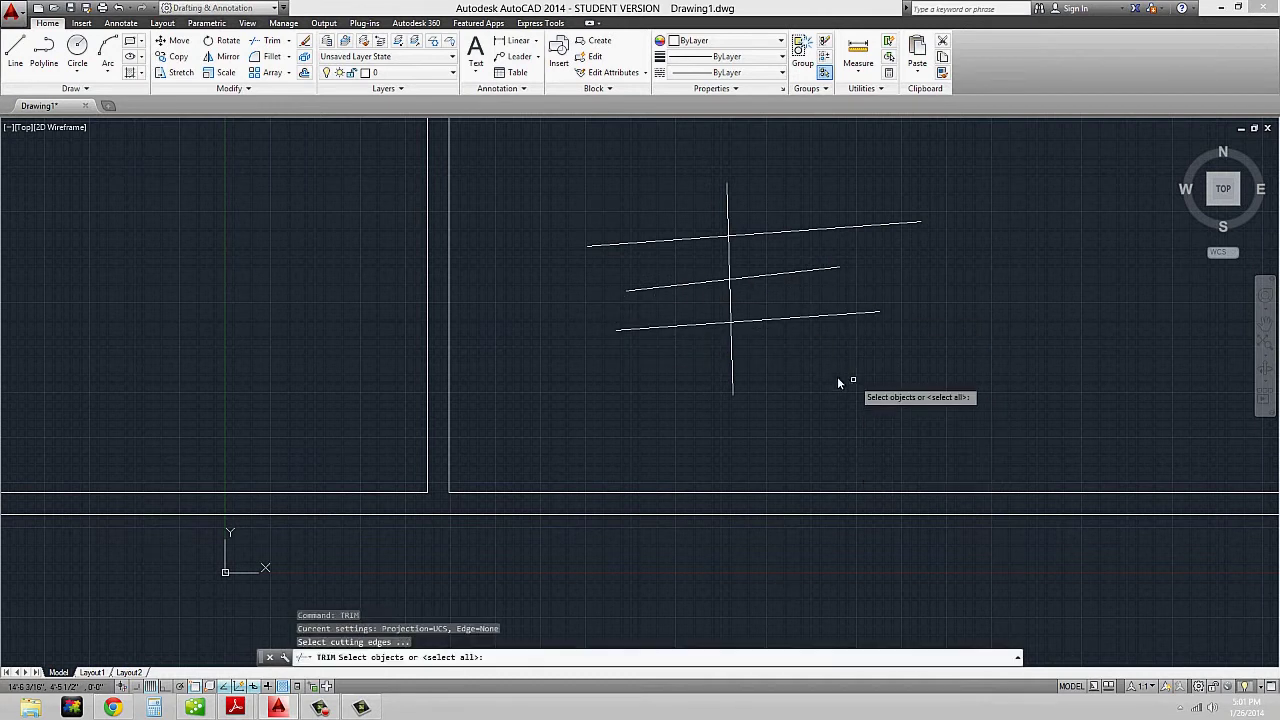
{"action": "left_click", "coordinate": [756, 361]}
{"action": "left_click", "coordinate": [698, 344]}
{"action": "key", "text": "Return"}
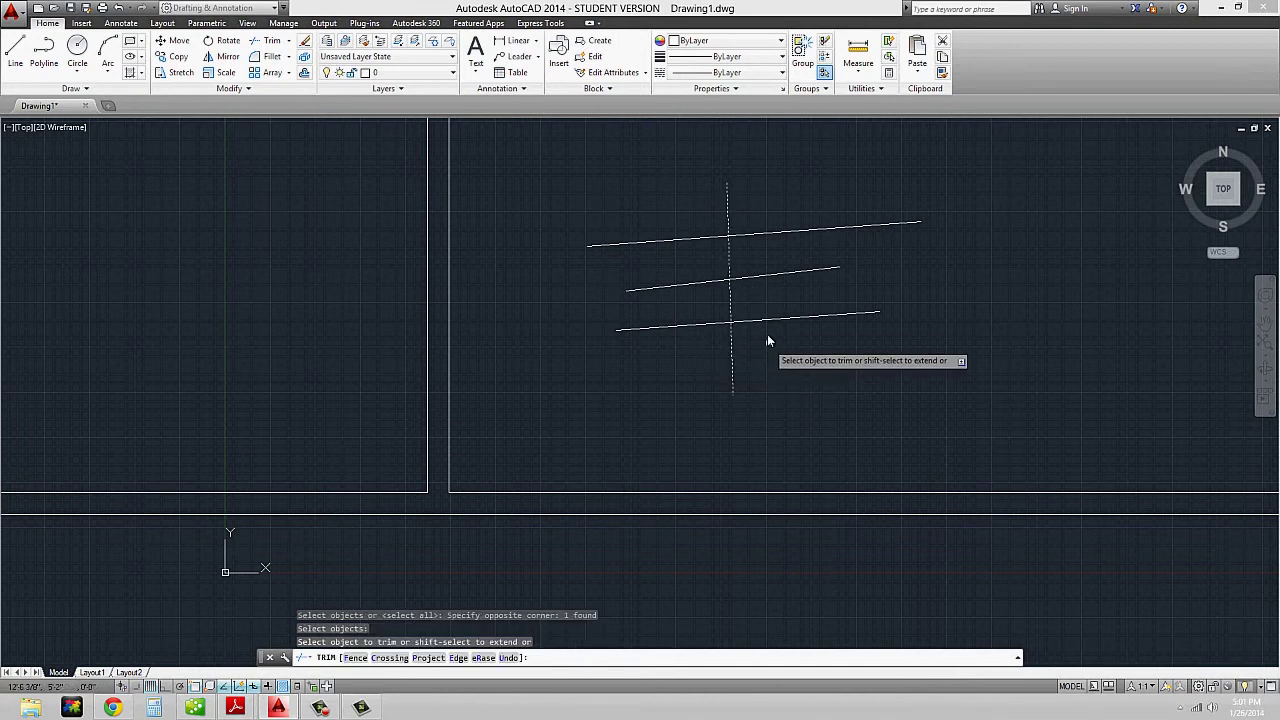
{"action": "left_click", "coordinate": [773, 320]}
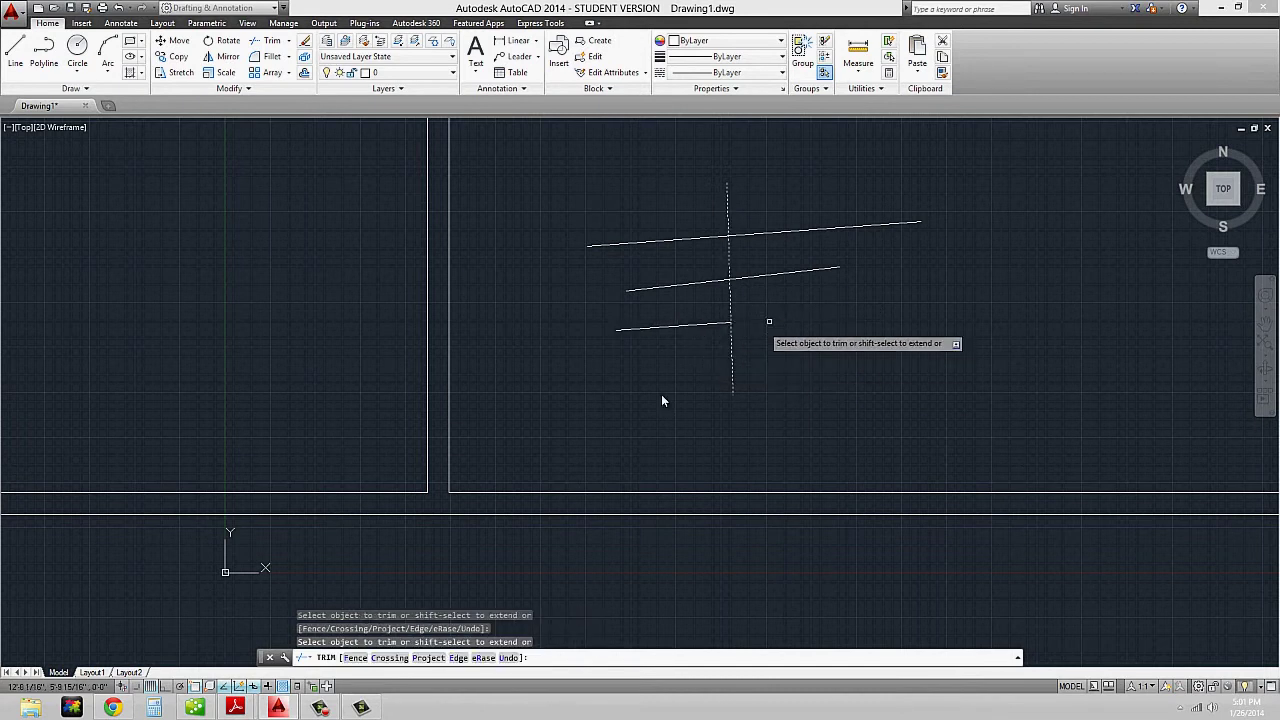
{"action": "left_click", "coordinate": [700, 288]}
{"action": "left_click", "coordinate": [810, 230]}
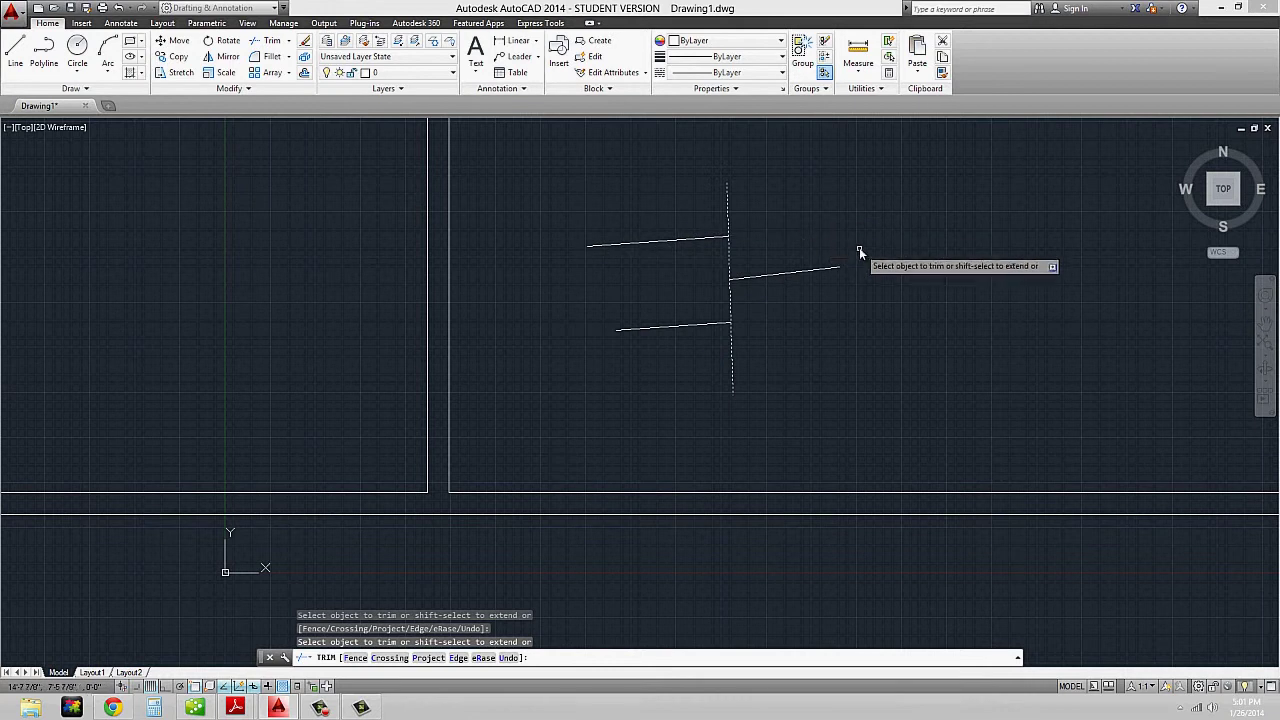
{"action": "key", "text": "Escape"}
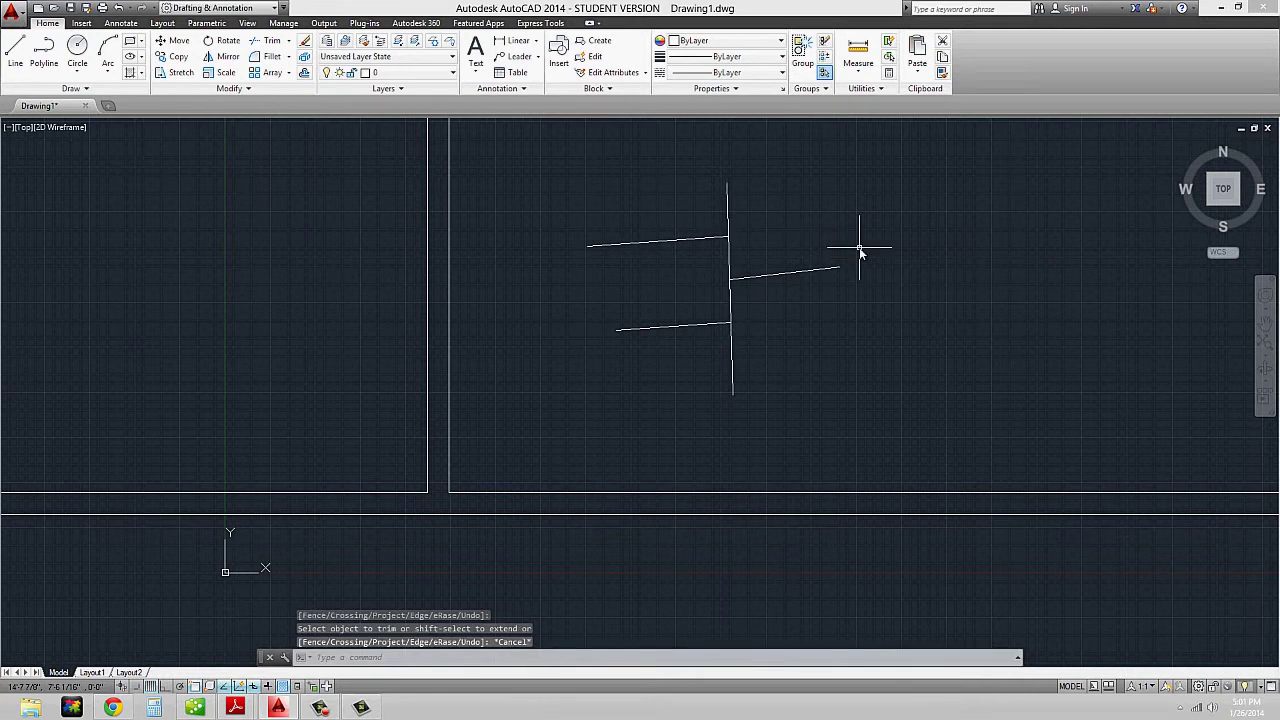
{"action": "left_click", "coordinate": [774, 371]}
{"action": "left_click", "coordinate": [653, 218]}
{"action": "type", "text": "E"}
{"action": "key", "text": "Return"}
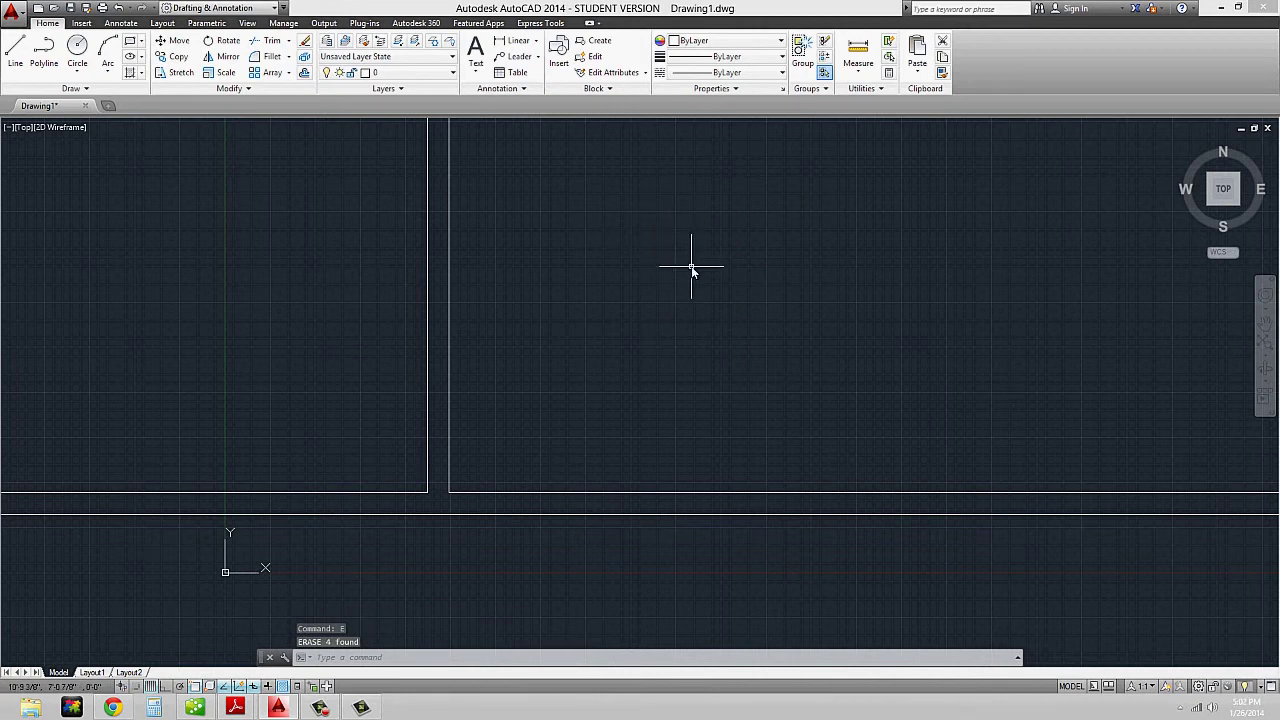
- Draw a steep near-vertical line and a shorter slanted line to its right, not touching it
{"action": "scroll", "coordinate": [725, 357], "scroll_direction": "down", "scroll_amount": 3}
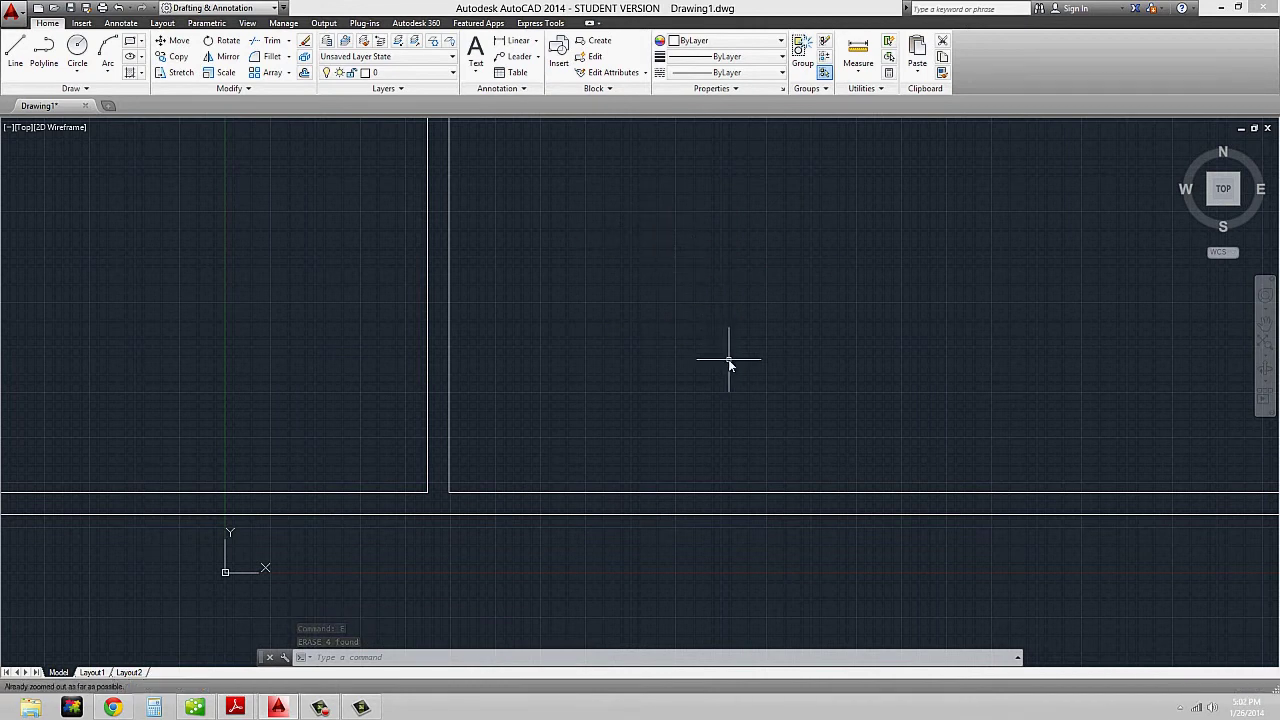
{"action": "mouse_move", "coordinate": [729, 391]}
{"action": "middle_mouse_down"}
{"action": "mouse_move", "coordinate": [714, 451]}
{"action": "mouse_move", "coordinate": [714, 379]}
{"action": "mouse_move", "coordinate": [626, 374]}
{"action": "middle_mouse_up"}
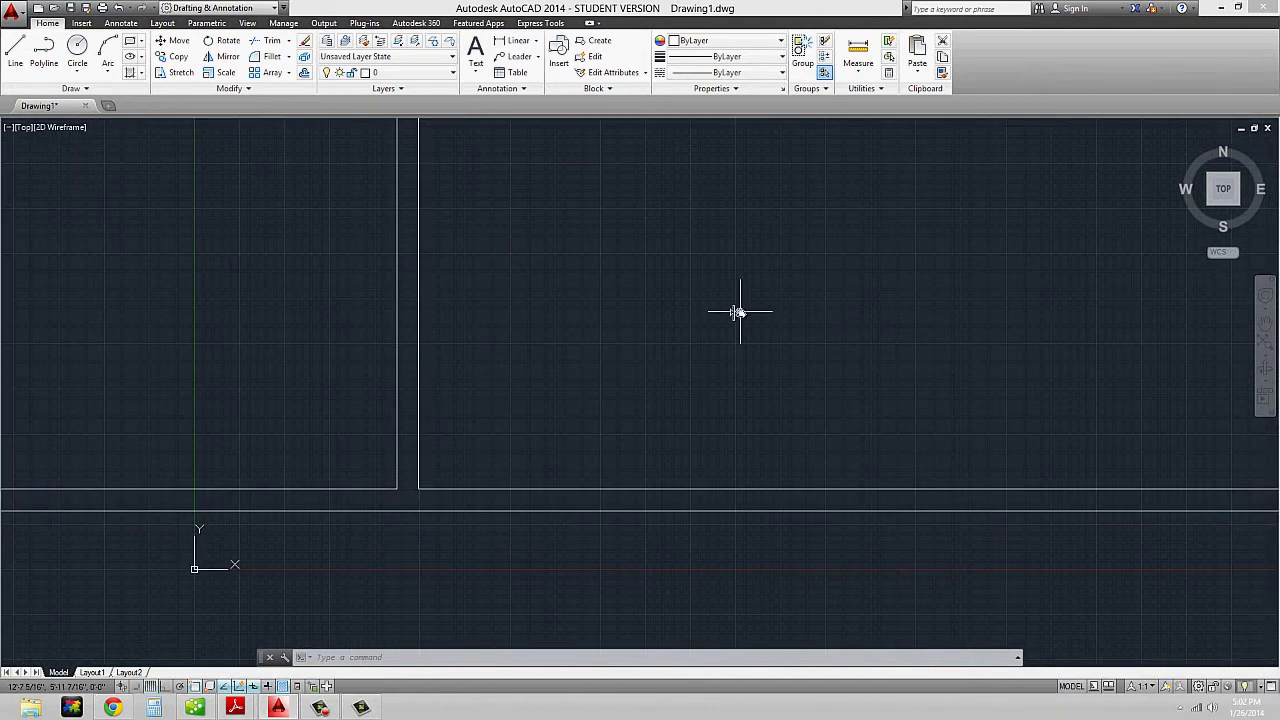
{"action": "key", "text": "l"}
{"action": "key", "text": "Return"}
{"action": "left_click", "coordinate": [638, 224]}
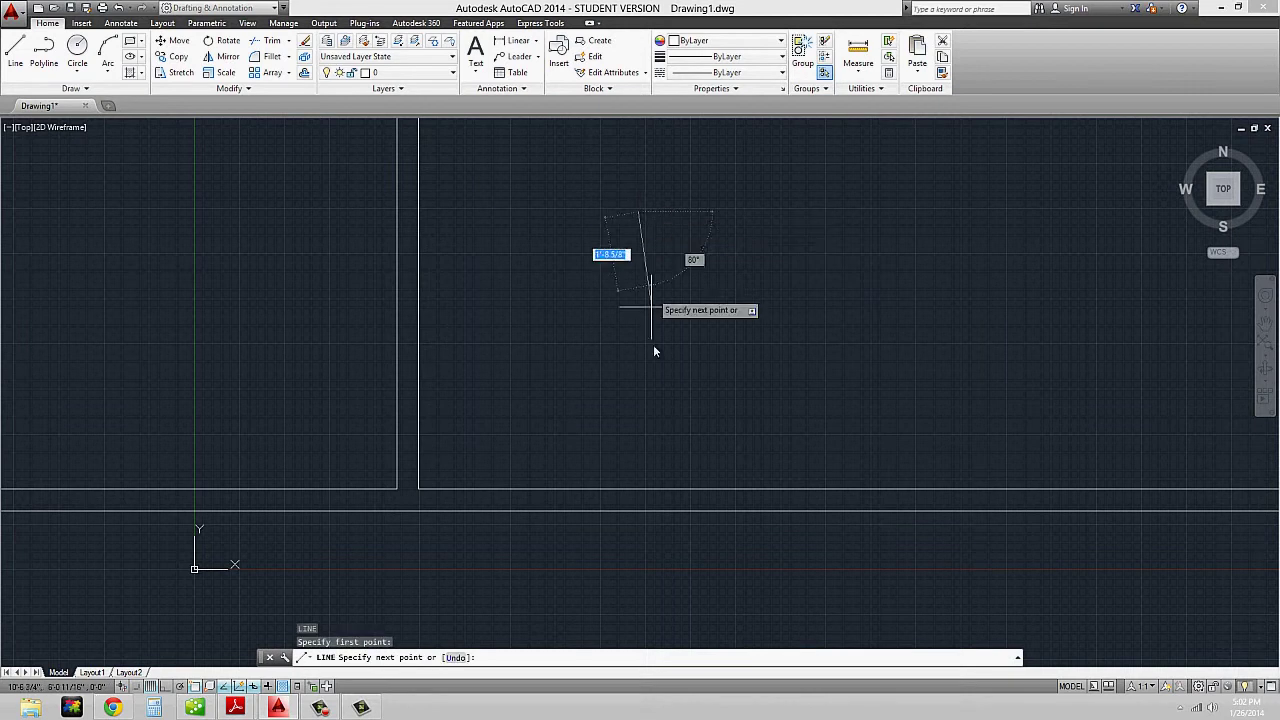
{"action": "left_click", "coordinate": [659, 401]}
{"action": "key", "text": "Escape"}
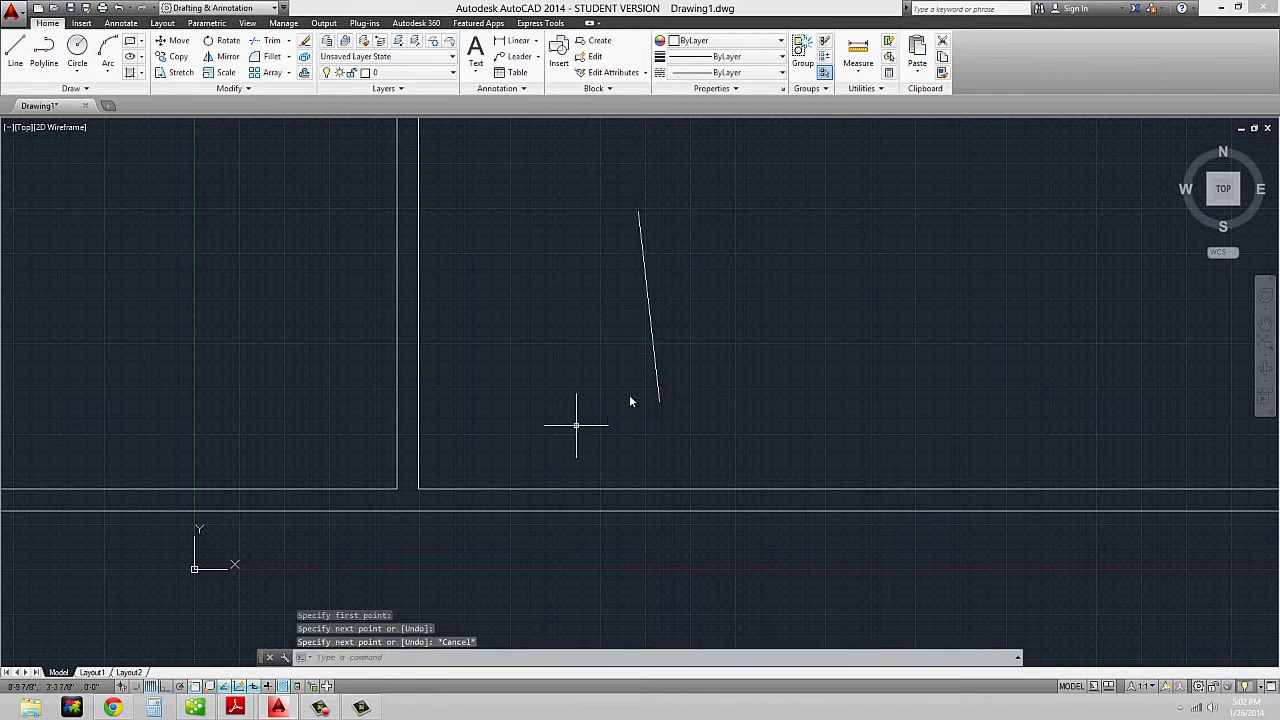
{"action": "key", "text": "l"}
{"action": "key", "text": "Return"}
{"action": "left_click", "coordinate": [836, 273]}
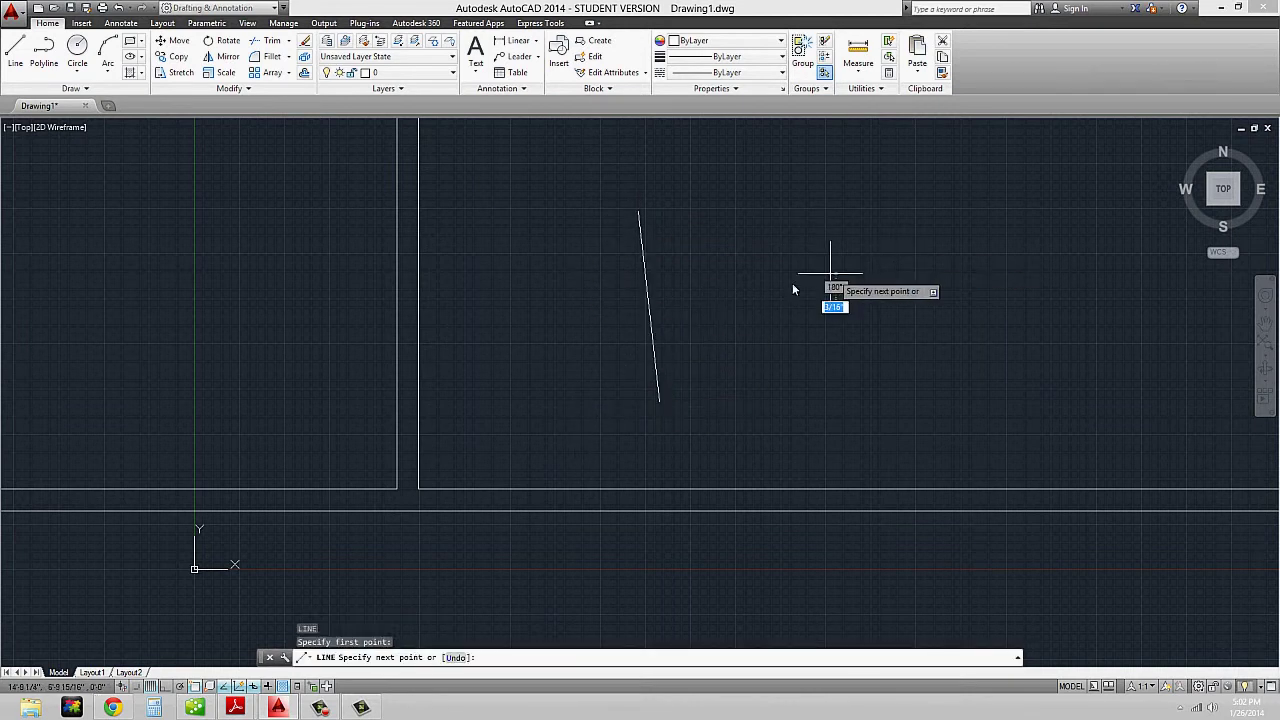
{"action": "left_click", "coordinate": [714, 297]}
{"action": "key", "text": "Escape"}
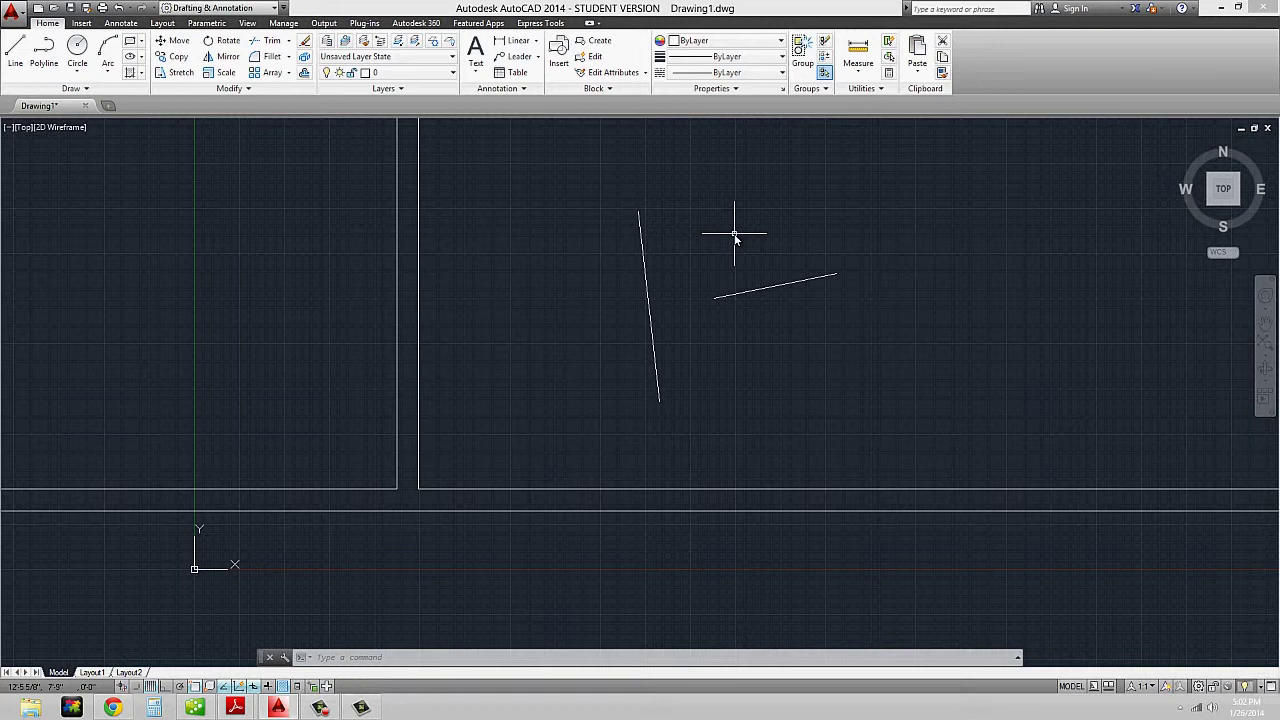
- Try extending the short slanted line to the steep line as boundary, leaving a gap
{"action": "type", "text": "ex"}
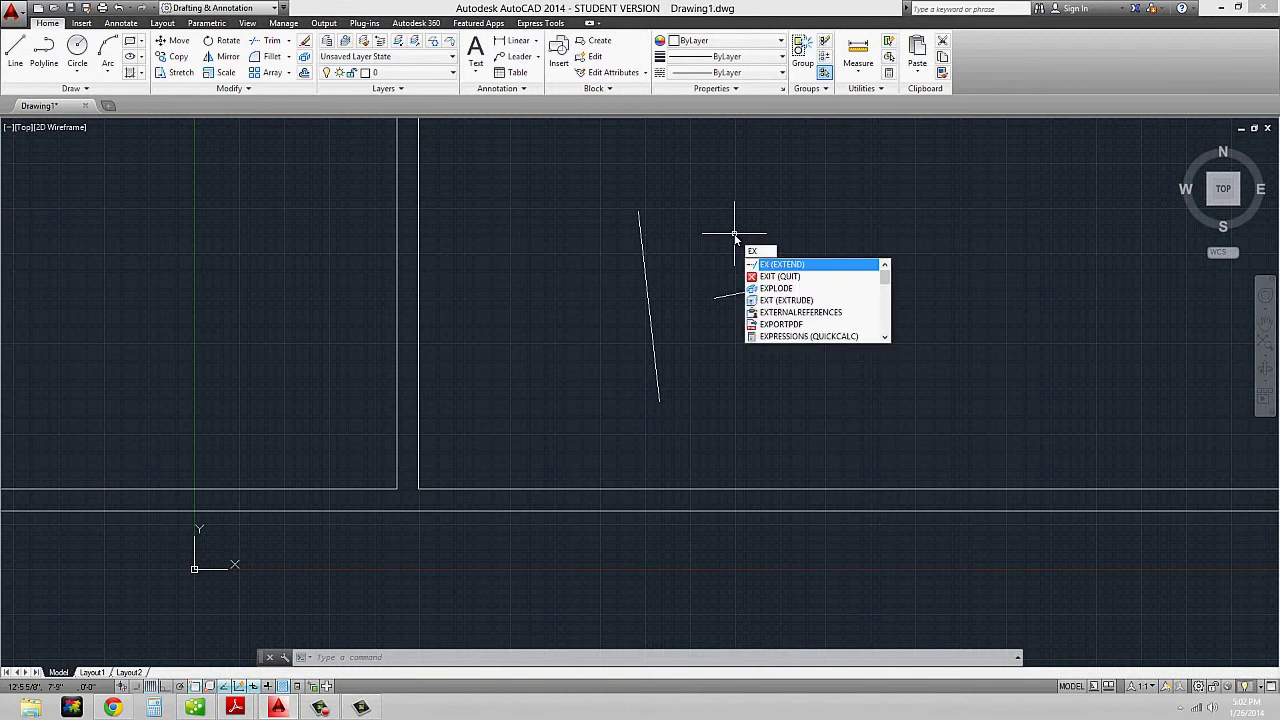
{"action": "key", "text": "Return"}
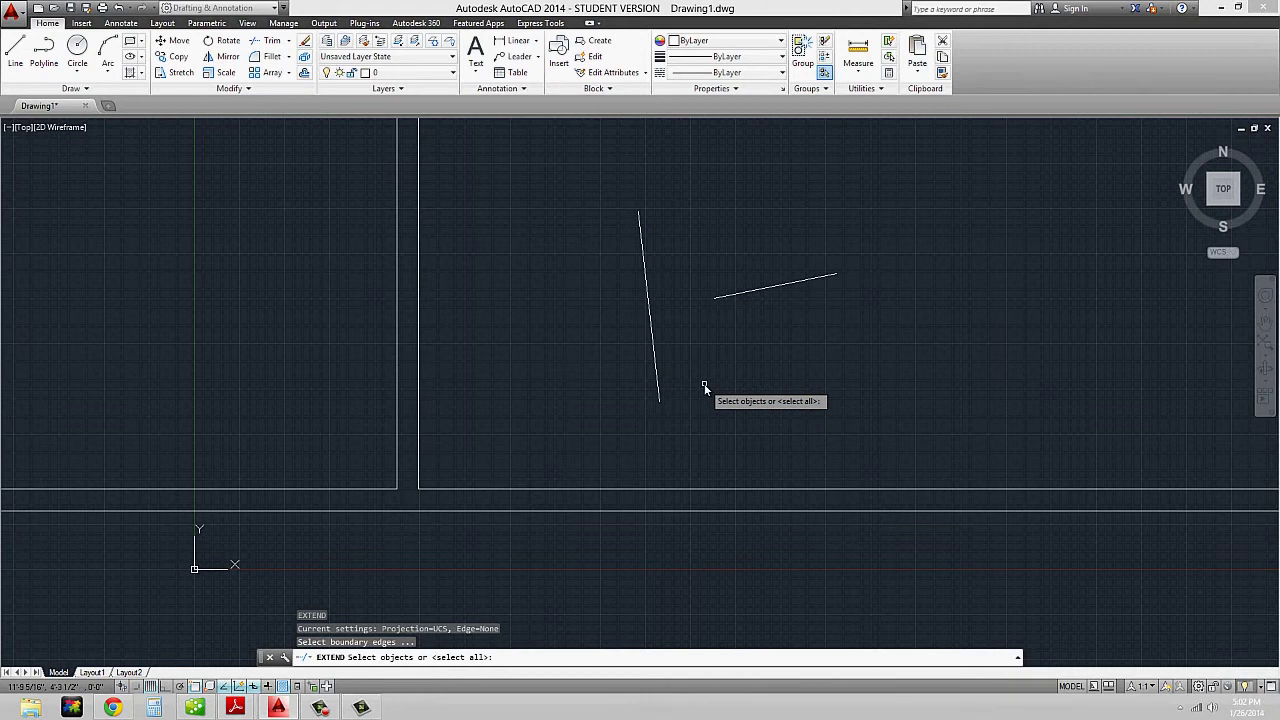
{"action": "left_click", "coordinate": [652, 319]}
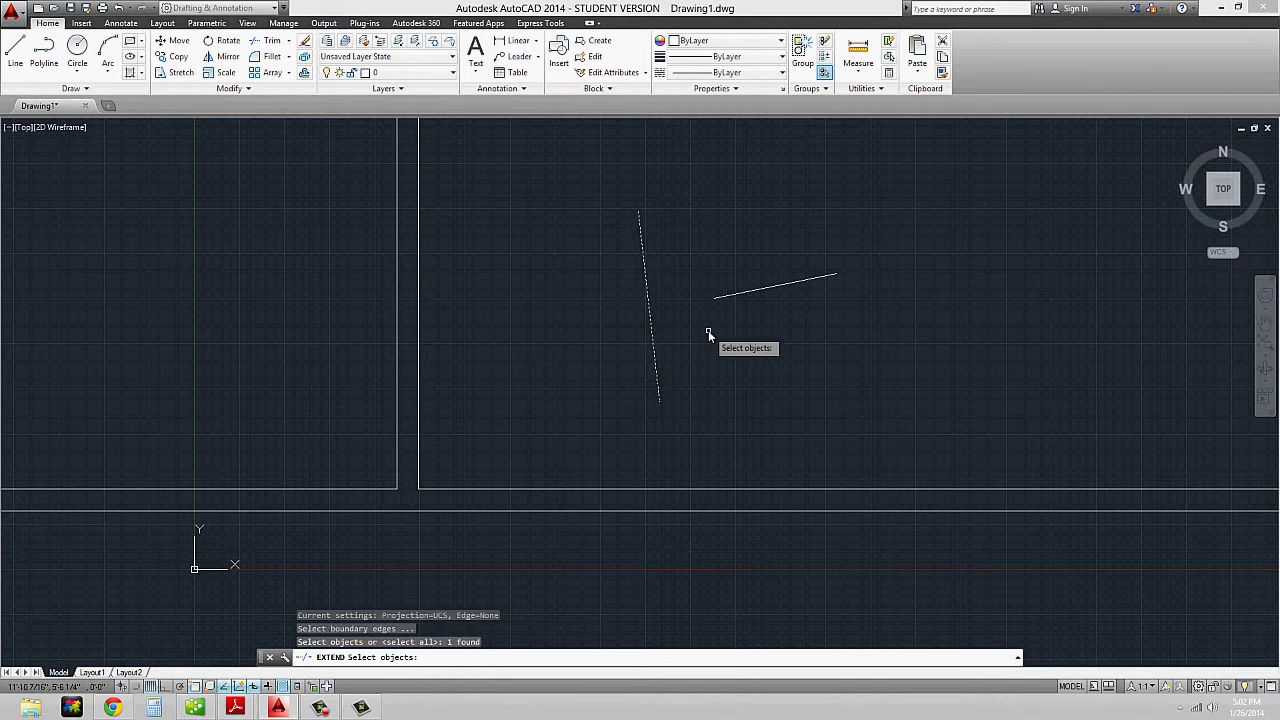
{"action": "key", "text": "Return"}
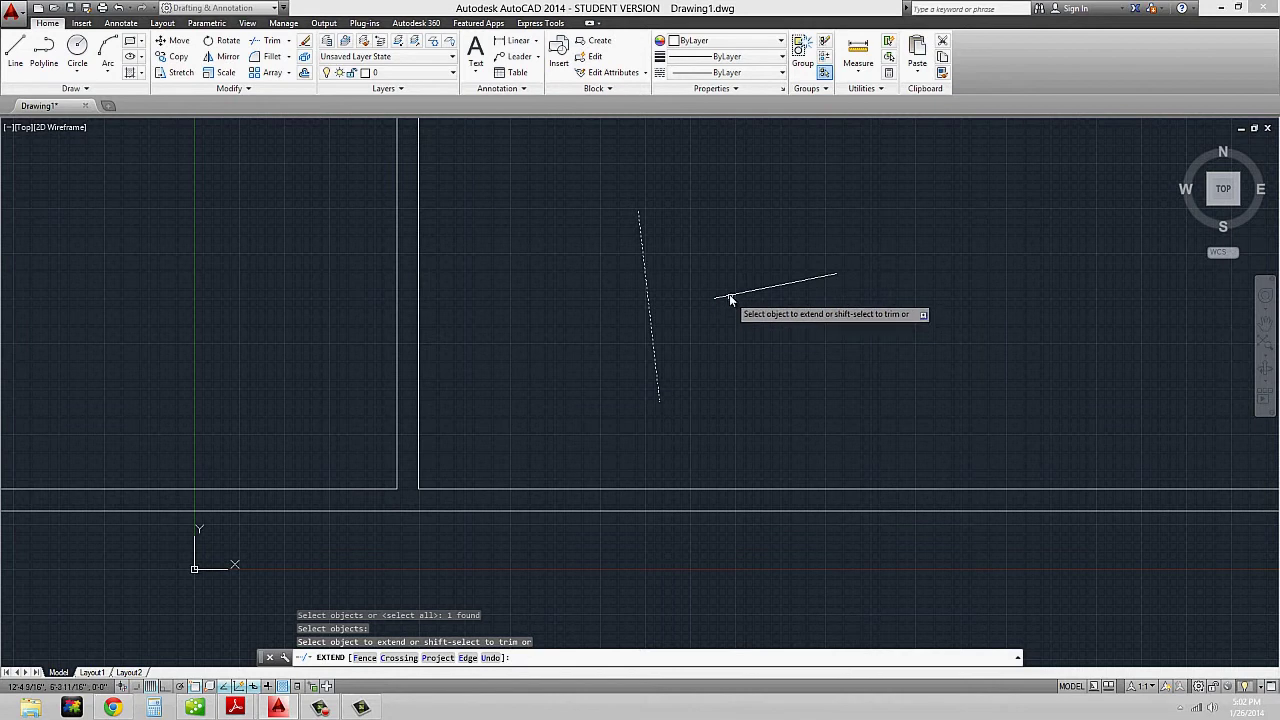
{"action": "left_click", "coordinate": [730, 294]}
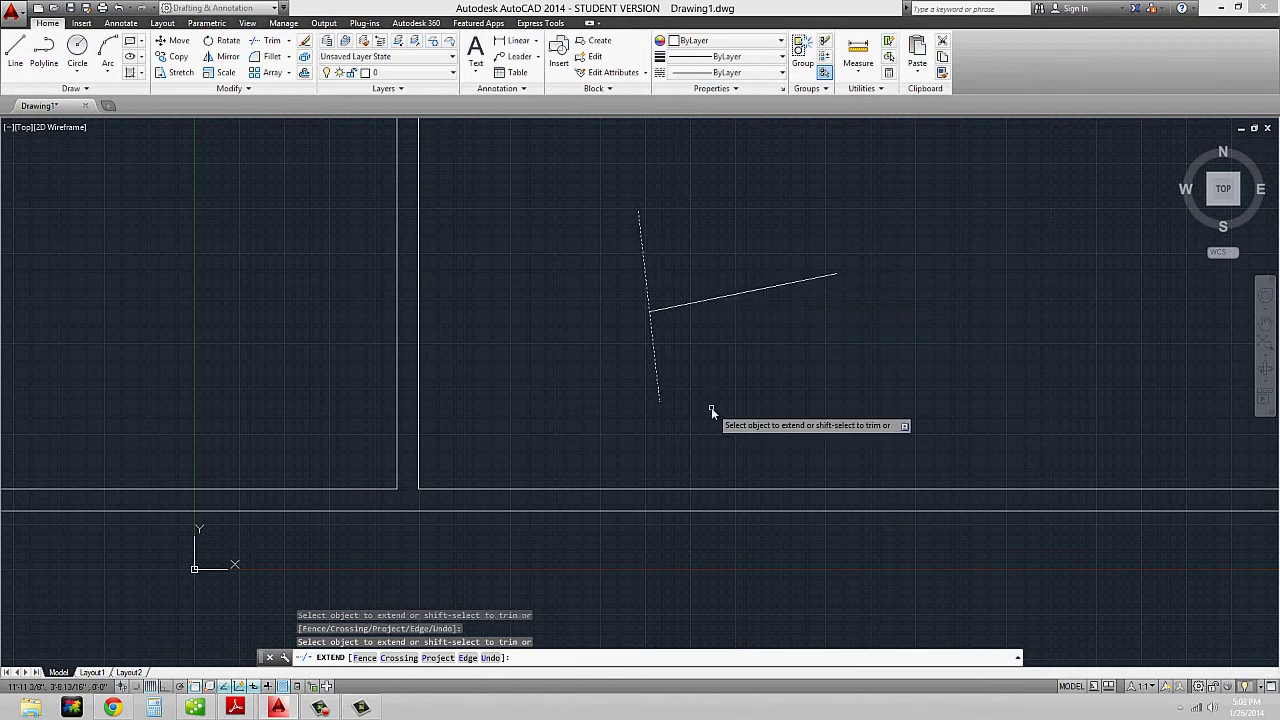
{"action": "key", "text": "Escape"}
{"action": "scroll", "coordinate": [649, 292], "scroll_direction": "up", "scroll_amount": 4}
{"action": "scroll", "coordinate": [680, 335], "scroll_direction": "down", "scroll_amount": 2}
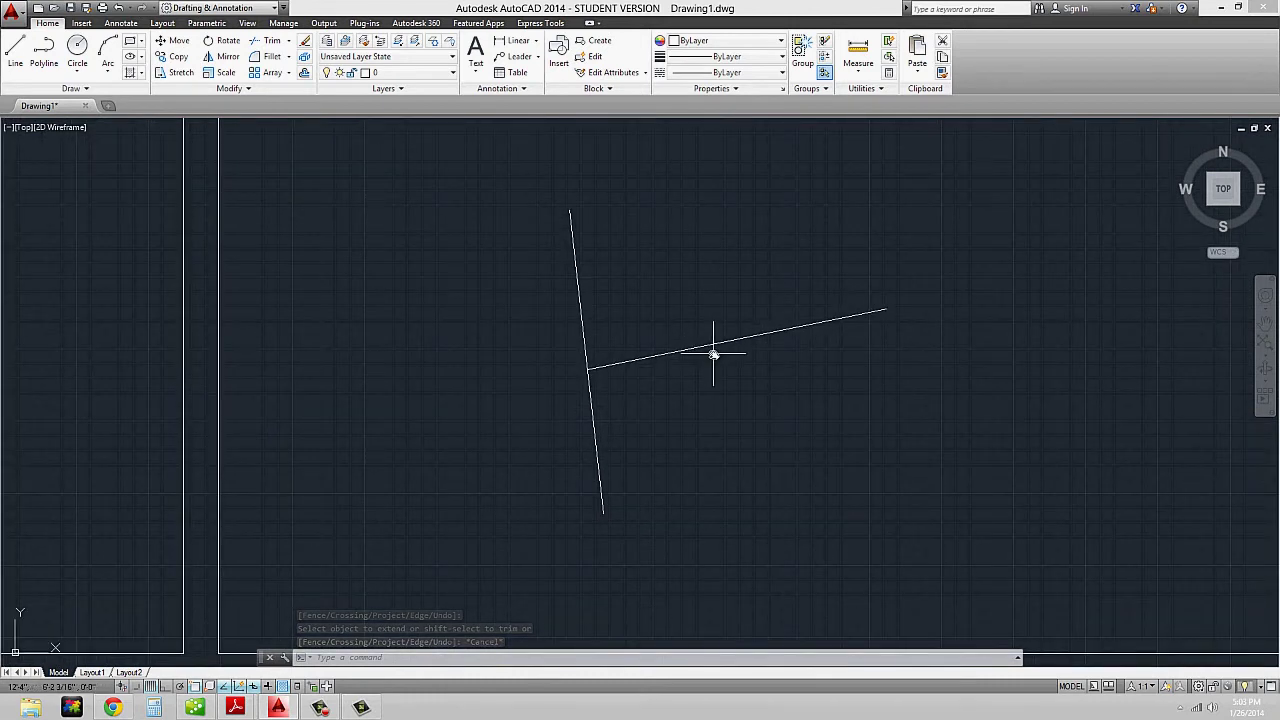
- Undo the last two changes, removing the line extension
{"action": "type", "text": "u"}
{"action": "key", "text": "Return"}
{"action": "type", "text": "u"}
{"action": "key", "text": "Return"}
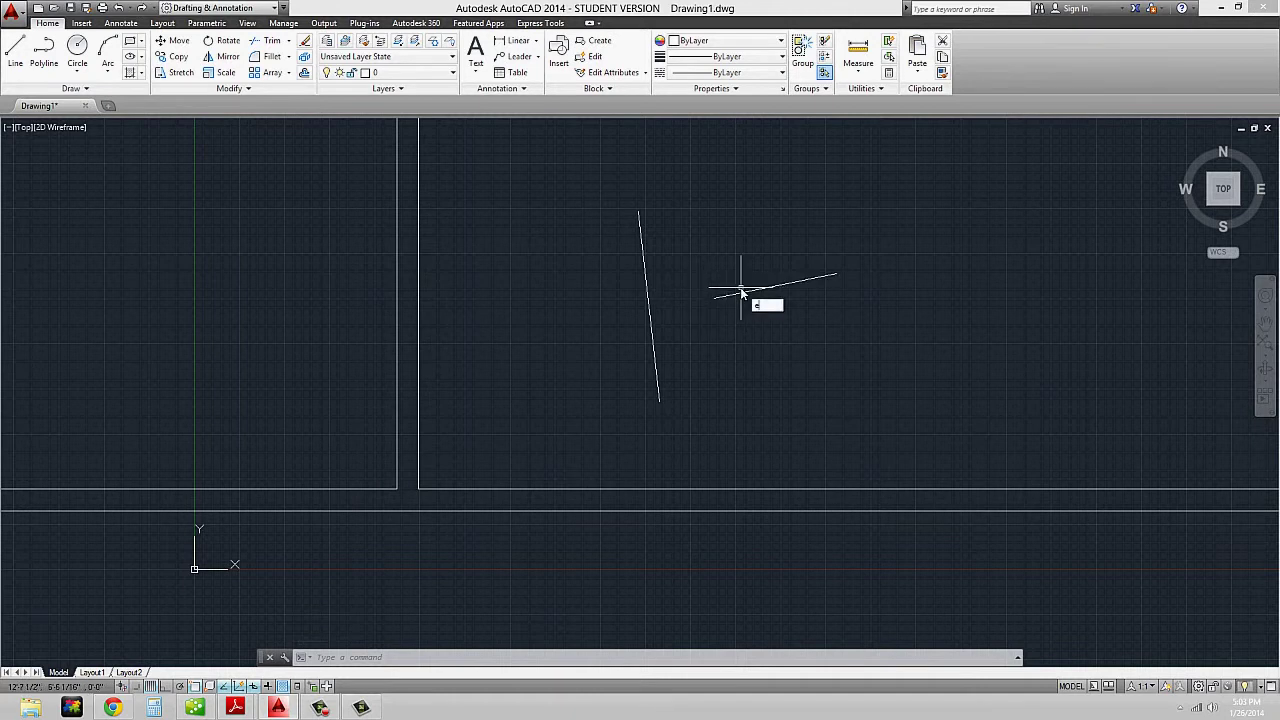
- Extend the short line's left end to meet the steep boundary line
{"action": "type", "text": "ex"}
{"action": "key", "text": "Return"}
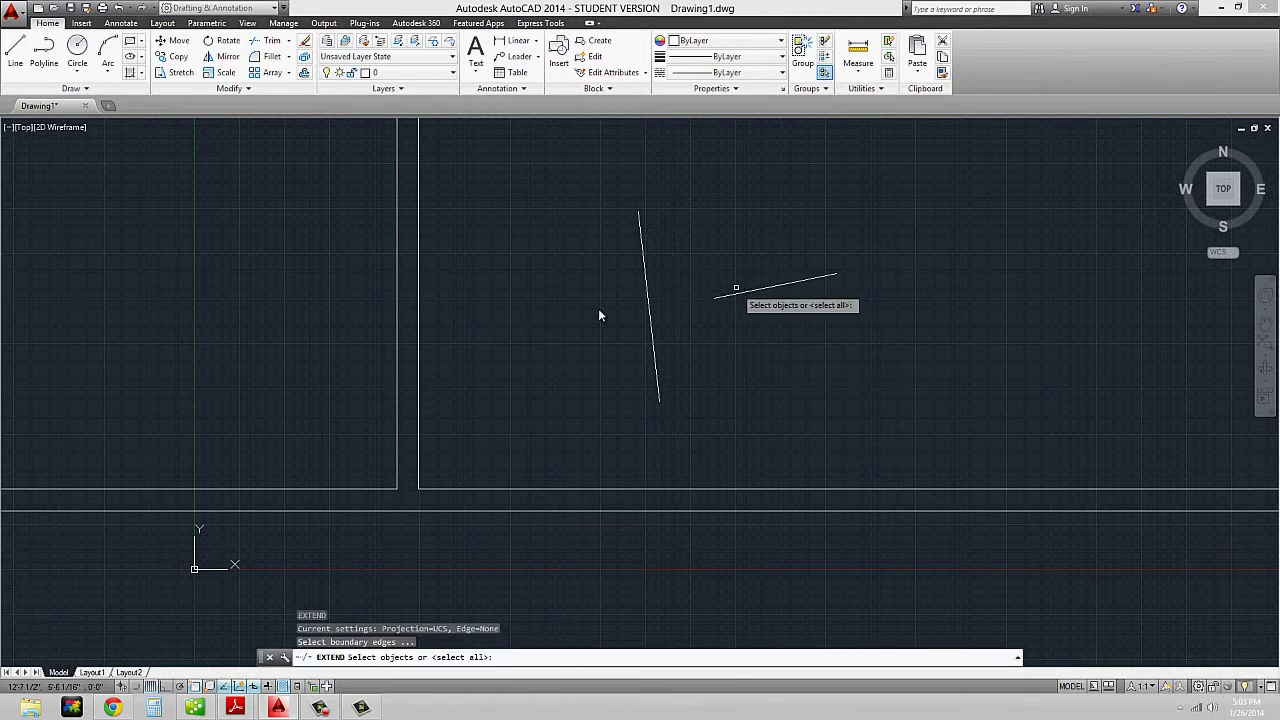
{"action": "left_click", "coordinate": [687, 326]}
{"action": "left_click", "coordinate": [617, 297]}
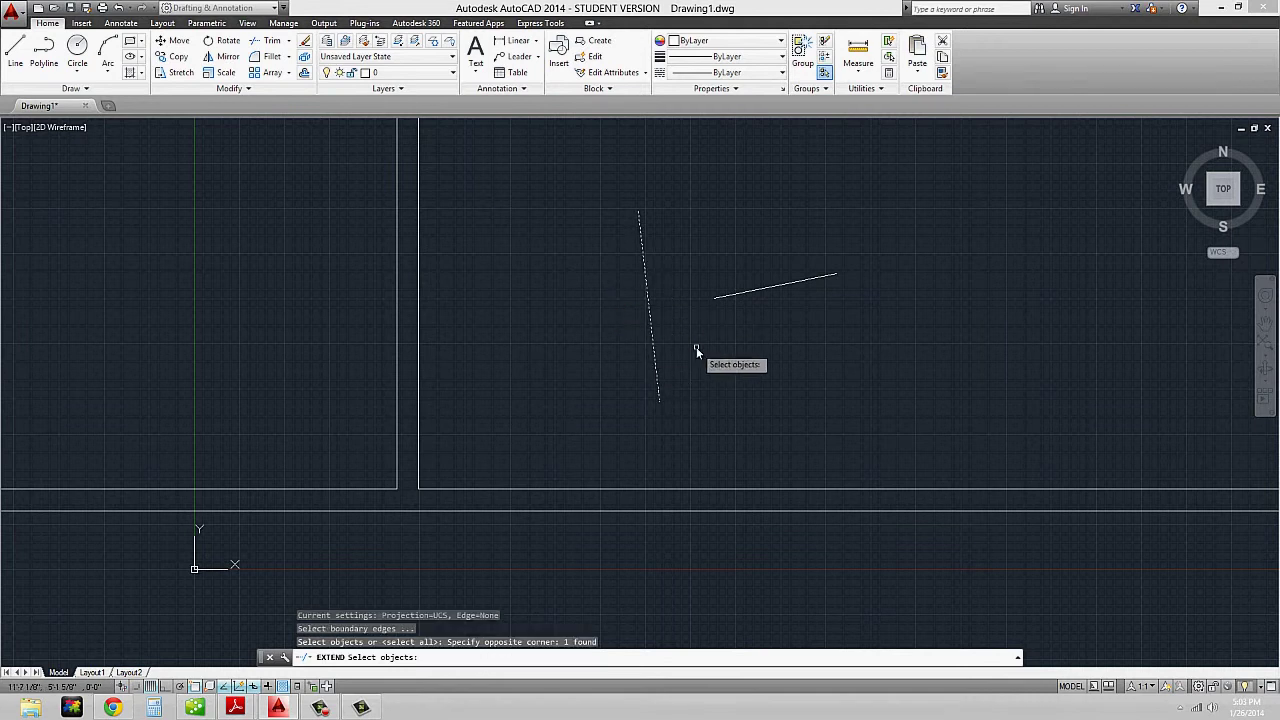
{"action": "key", "text": "Return"}
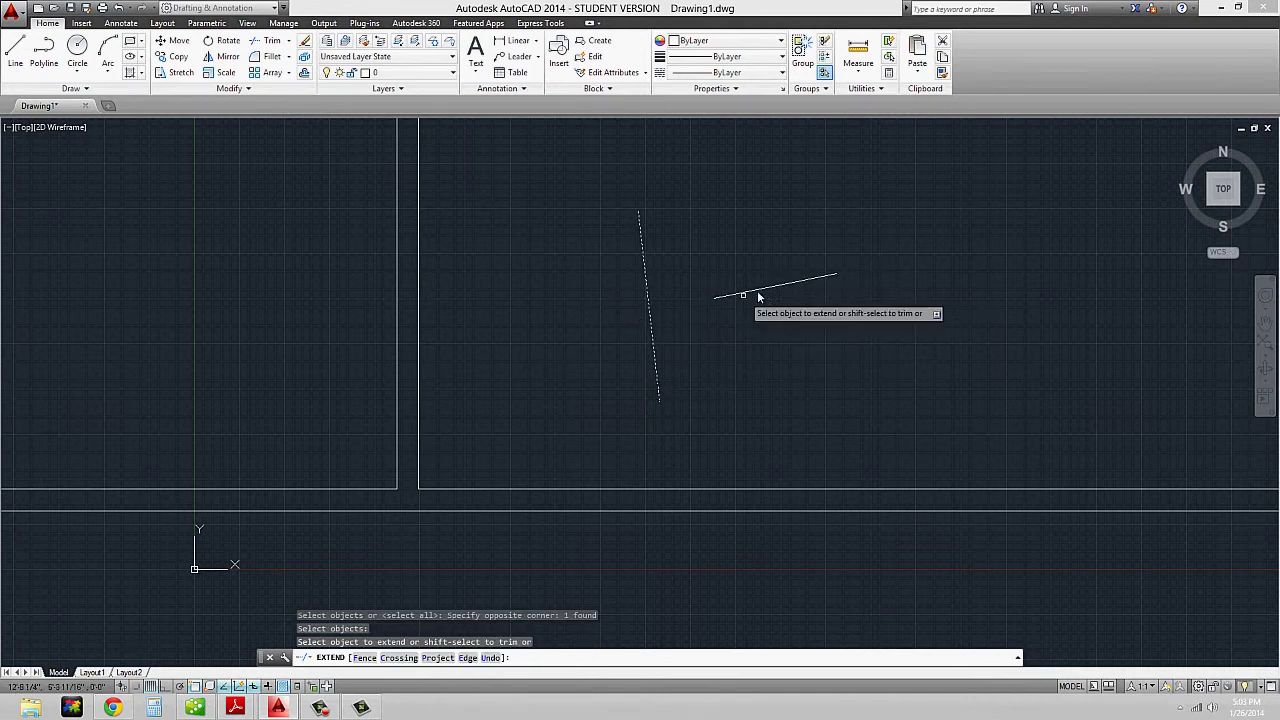
{"action": "left_click", "coordinate": [827, 275]}
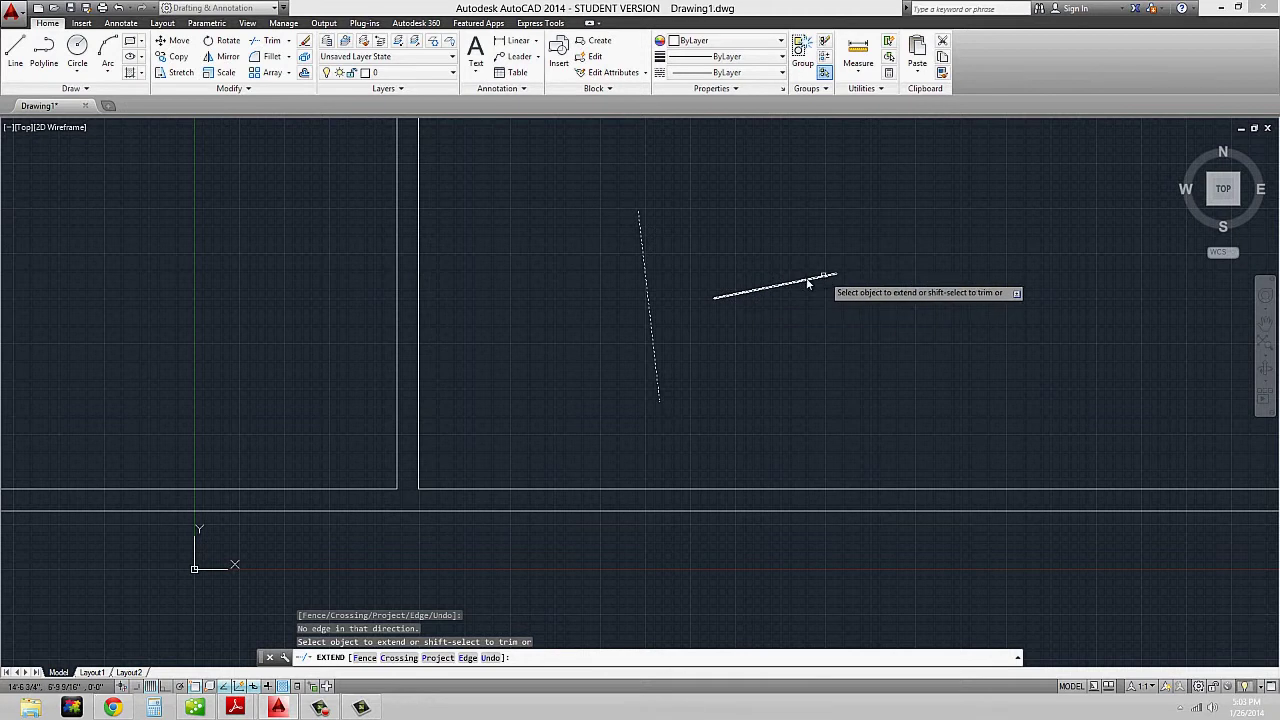
{"action": "left_click", "coordinate": [735, 296]}
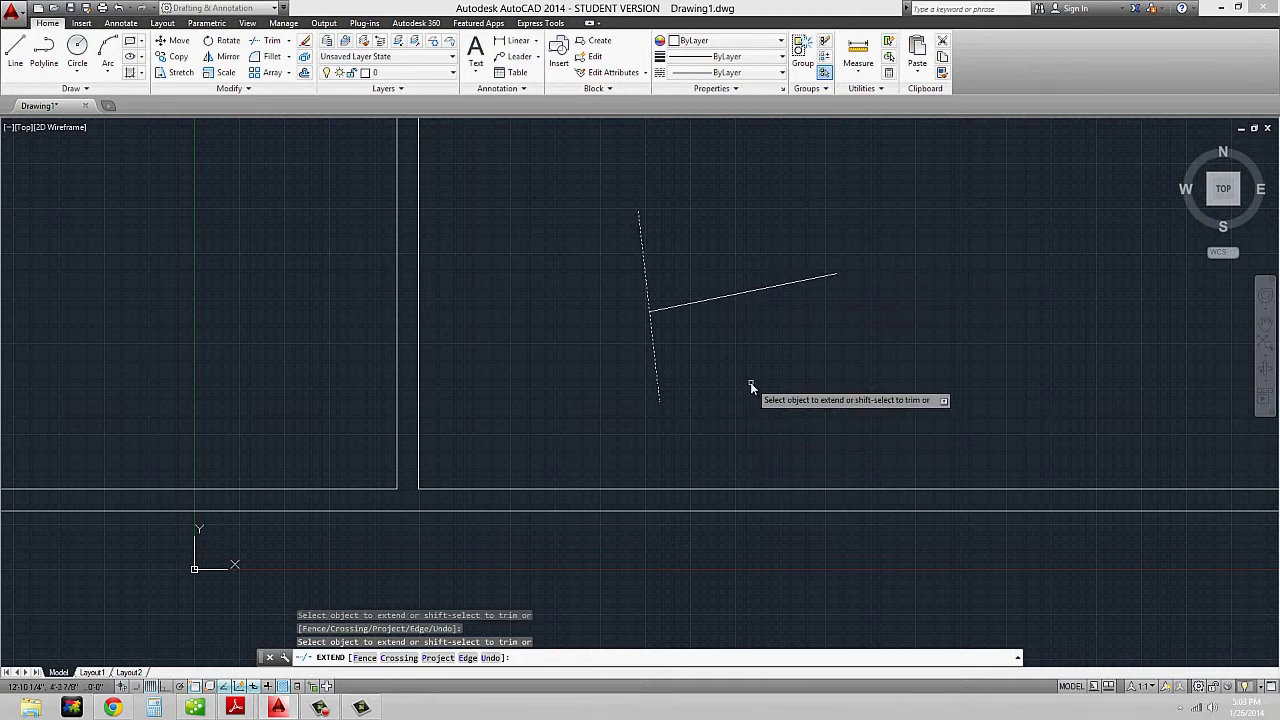
{"action": "key", "text": "Return"}
{"action": "scroll", "coordinate": [656, 328], "scroll_direction": "down", "scroll_amount": 1}
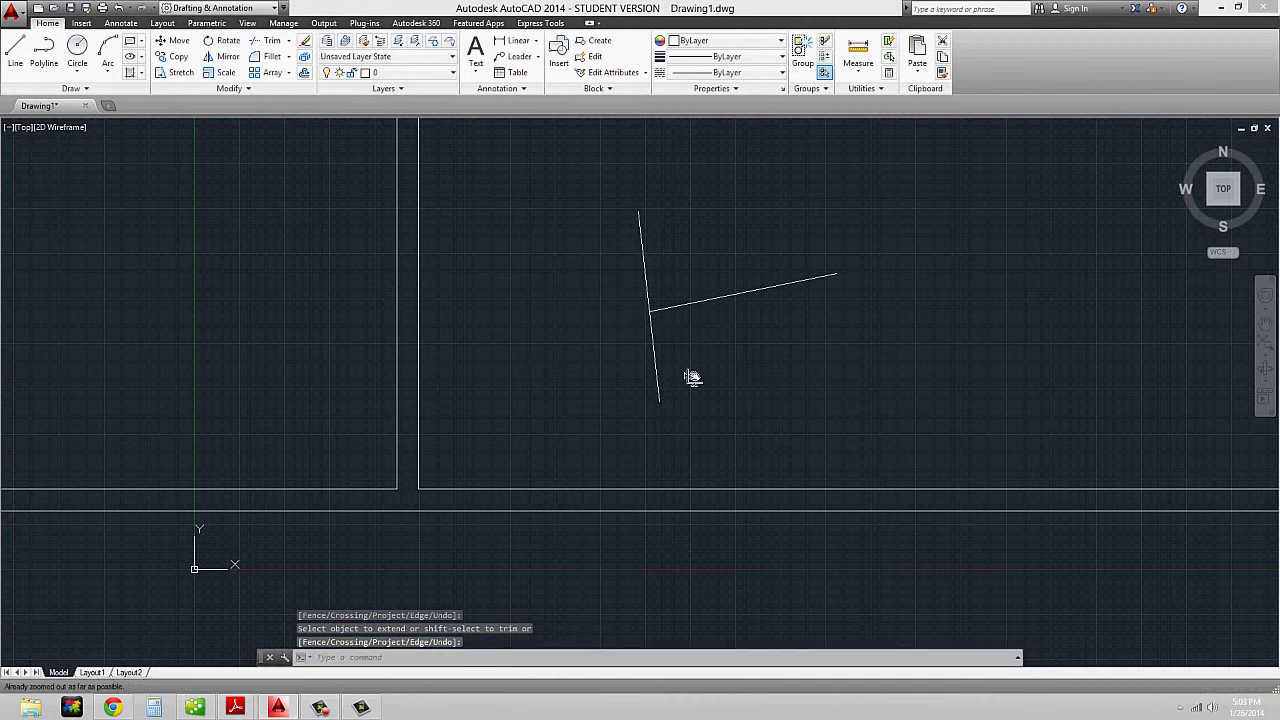
- Erase both practice lines with a window selection
{"action": "left_click", "coordinate": [705, 350]}
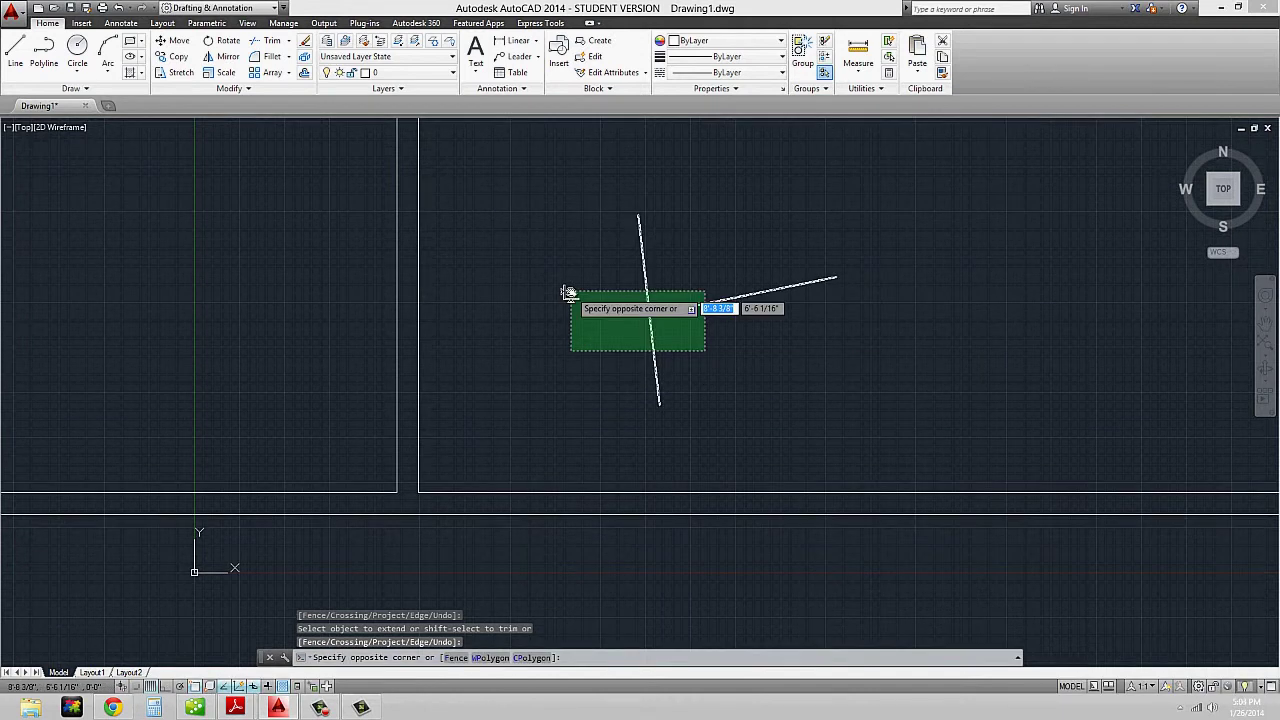
{"action": "key", "text": "Escape"}
{"action": "key", "text": "Escape"}
{"action": "left_click", "coordinate": [670, 345]}
{"action": "left_click", "coordinate": [586, 278]}
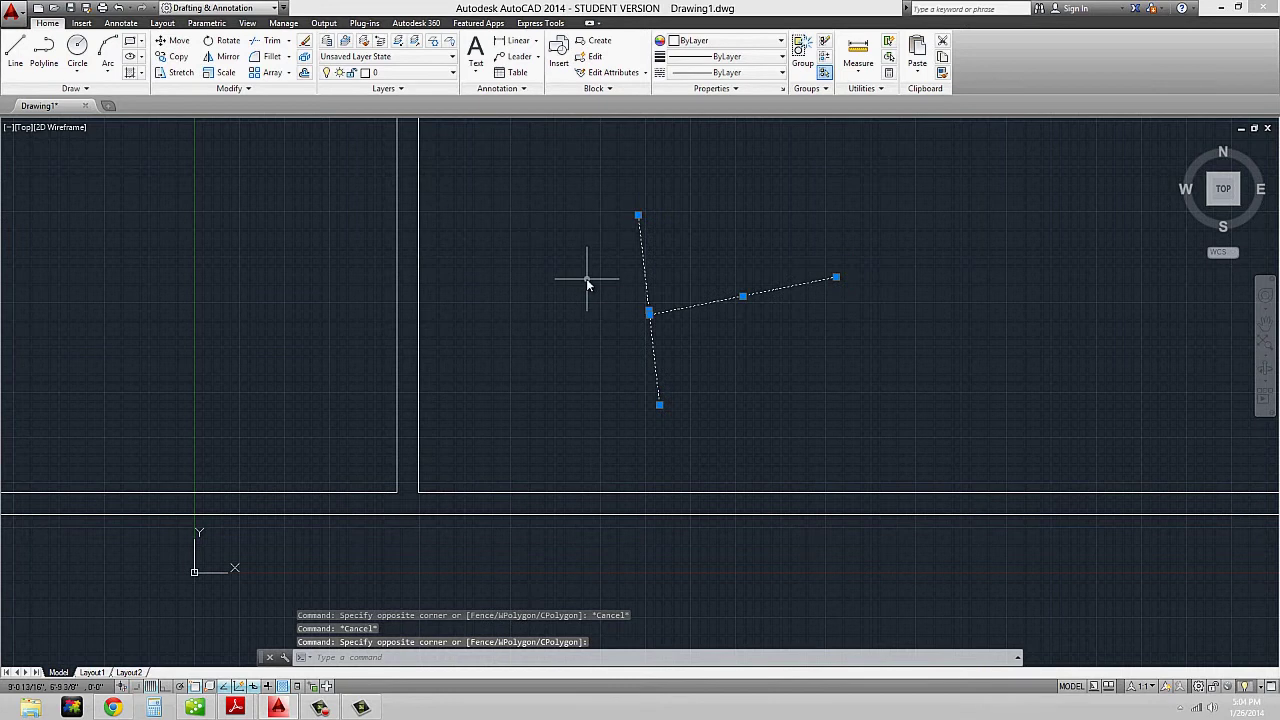
{"action": "type", "text": "e"}
{"action": "key", "text": "Return"}
- Pan to the wall outline intersection and start the EXTEND command
{"action": "middle_click_drag", "start_coordinate": [389, 497], "coordinate": [543, 391]}
{"action": "middle_click_drag", "start_coordinate": [571, 443], "coordinate": [546, 477]}
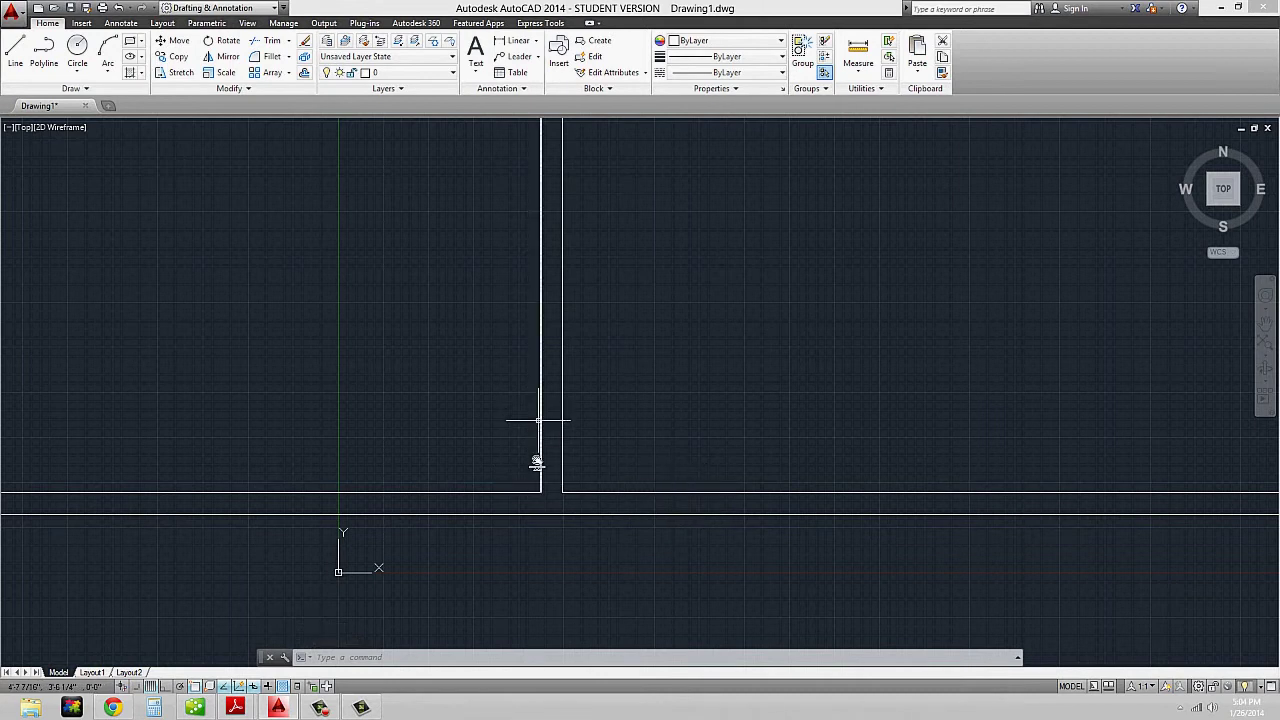
{"action": "type", "text": "ex"}
{"action": "key", "text": "Return"}
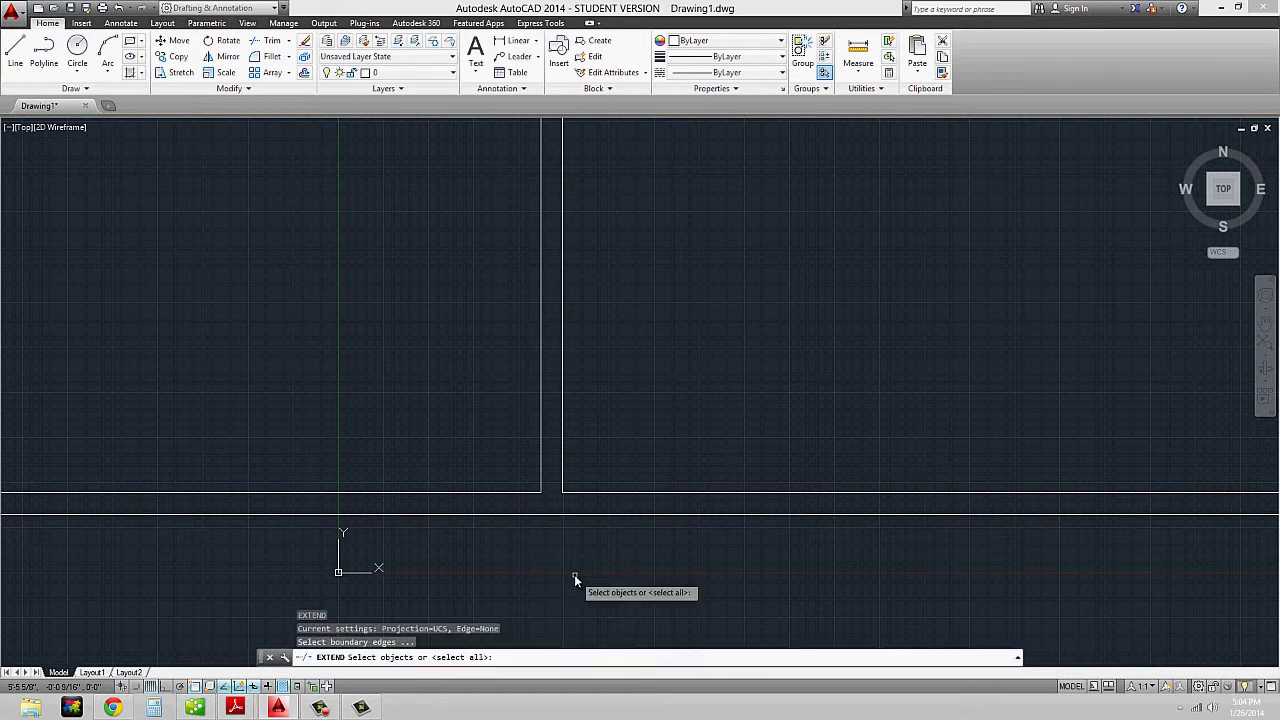
- Extend the left vertical wall line down to the lower horizontal line
{"action": "left_click", "coordinate": [575, 514]}
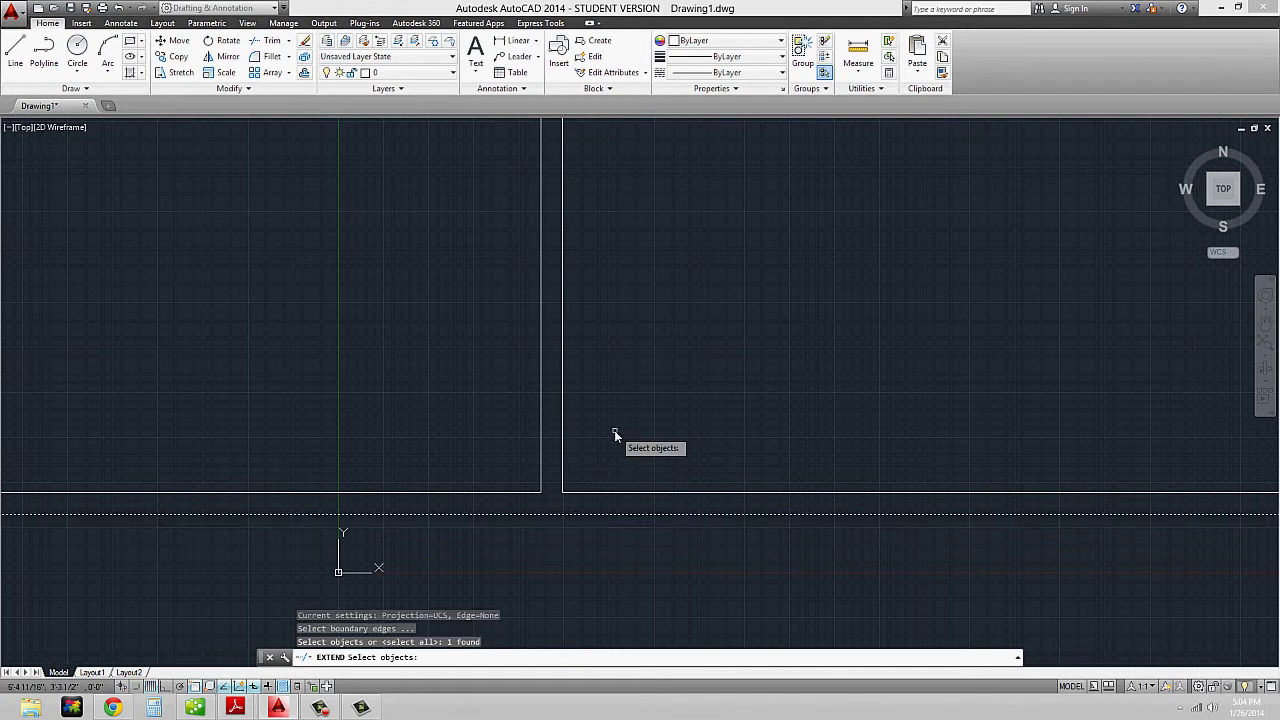
{"action": "key", "text": "Return"}
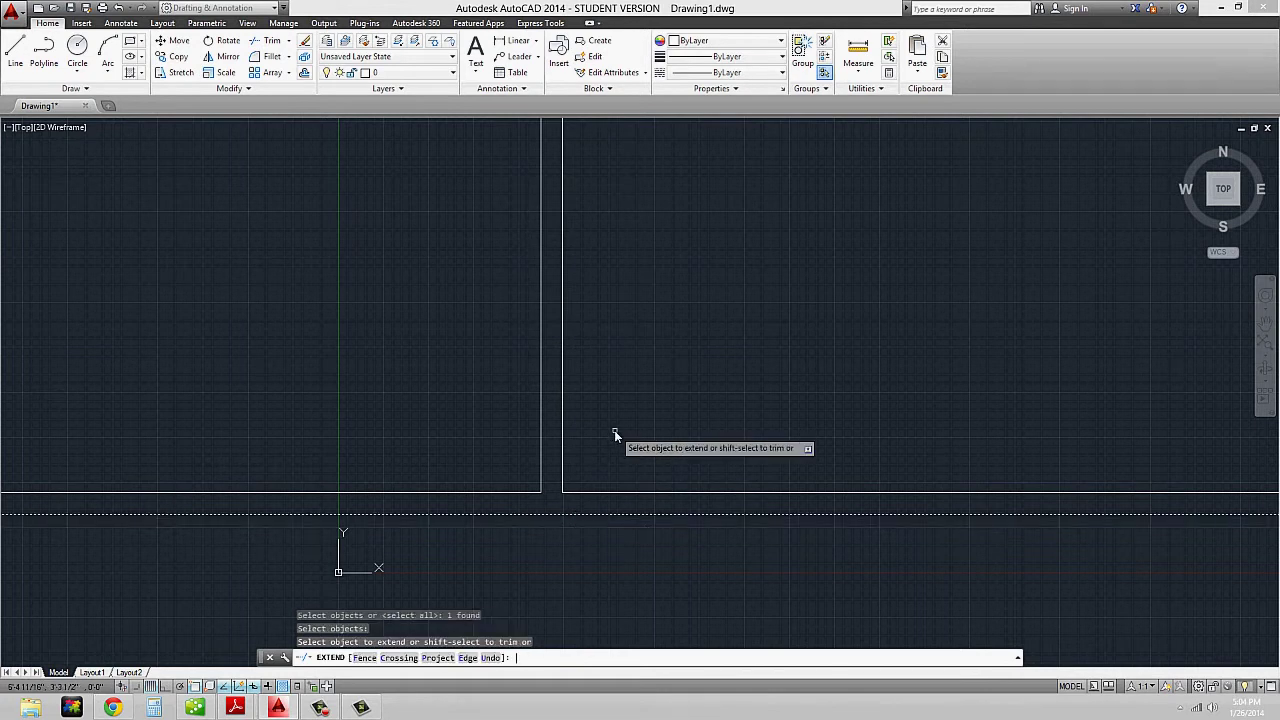
{"action": "left_click", "coordinate": [540, 459]}
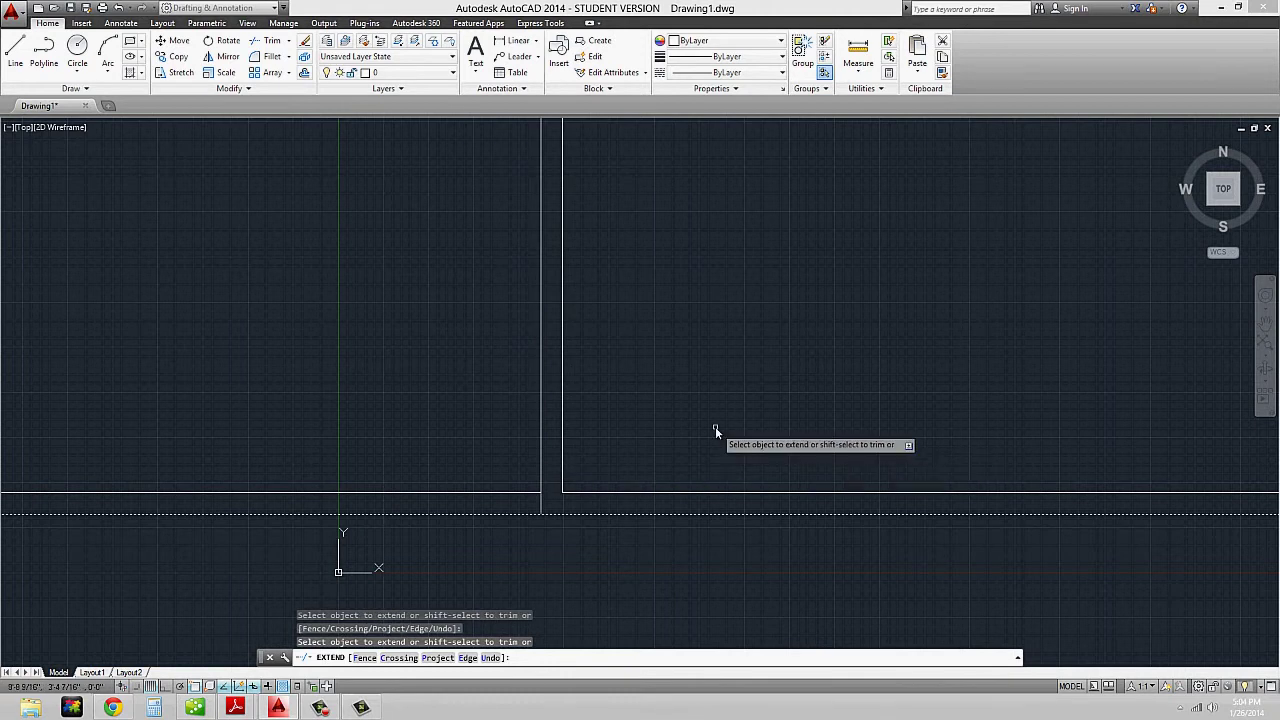
{"action": "key", "text": "Escape"}
- Erase the short horizontal line to the left of the vertical wall line
{"action": "left_click", "coordinate": [490, 502]}
{"action": "left_click", "coordinate": [475, 462]}
{"action": "type", "text": "e"}
{"action": "key", "text": "Return"}
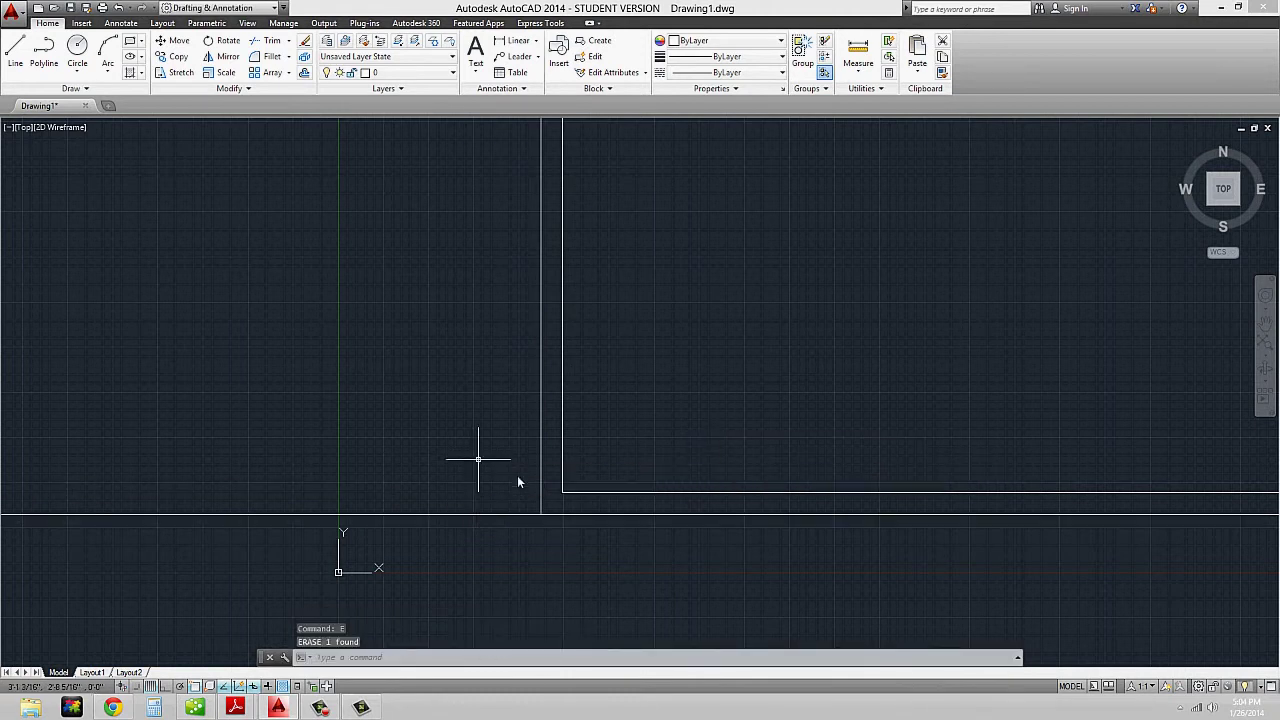
- Trim the lower horizontal line off left of the vertical wall line for a clean corner
{"action": "type", "text": "trim"}
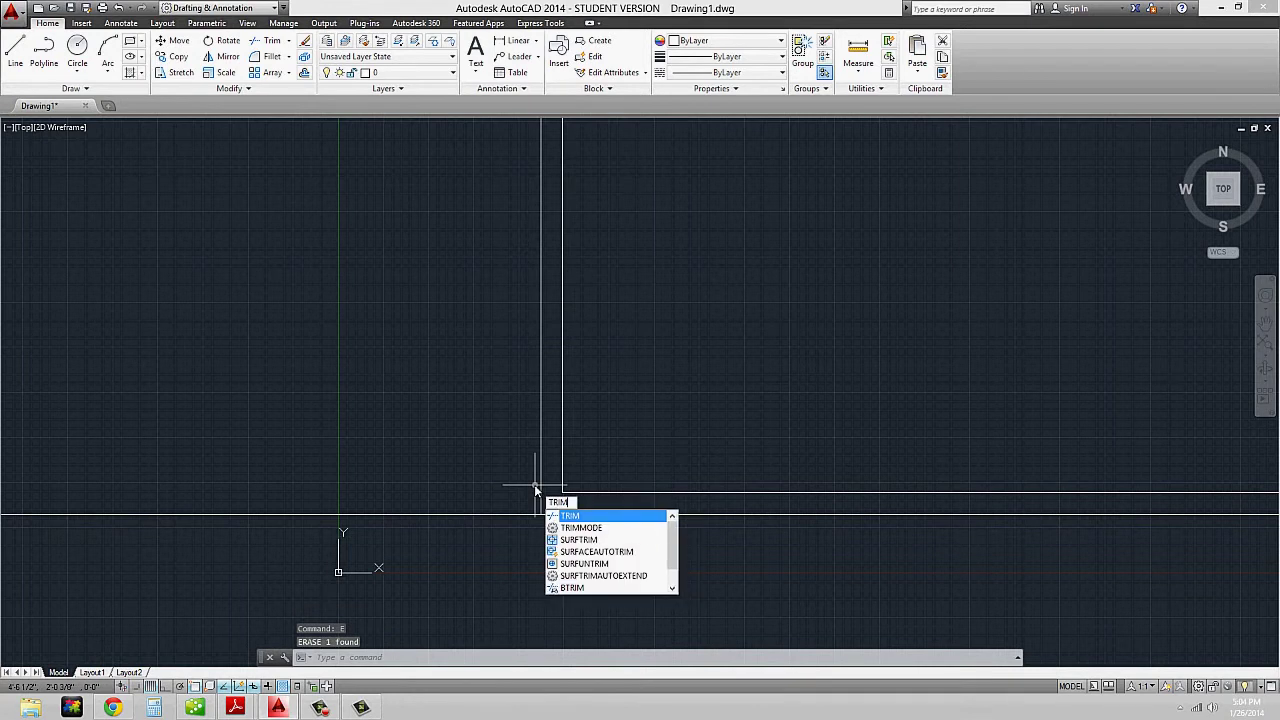
{"action": "key", "text": "Return"}
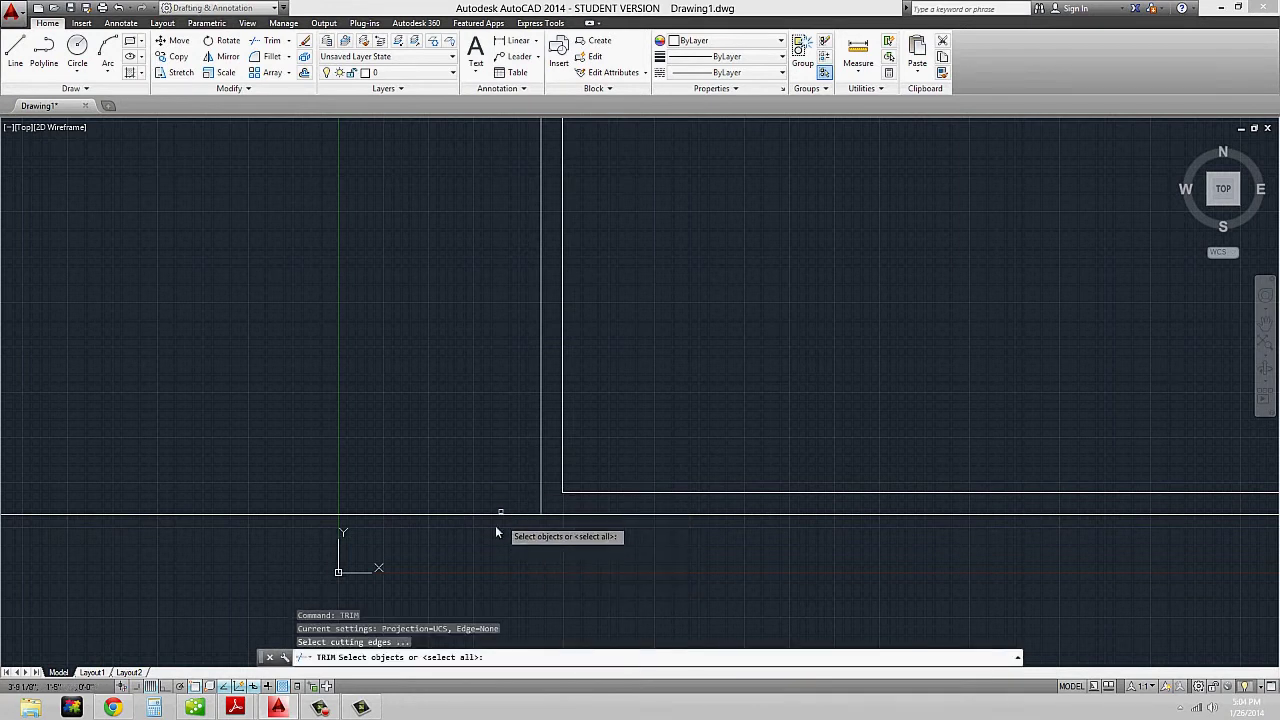
{"action": "left_click", "coordinate": [542, 455]}
{"action": "key", "text": "Return"}
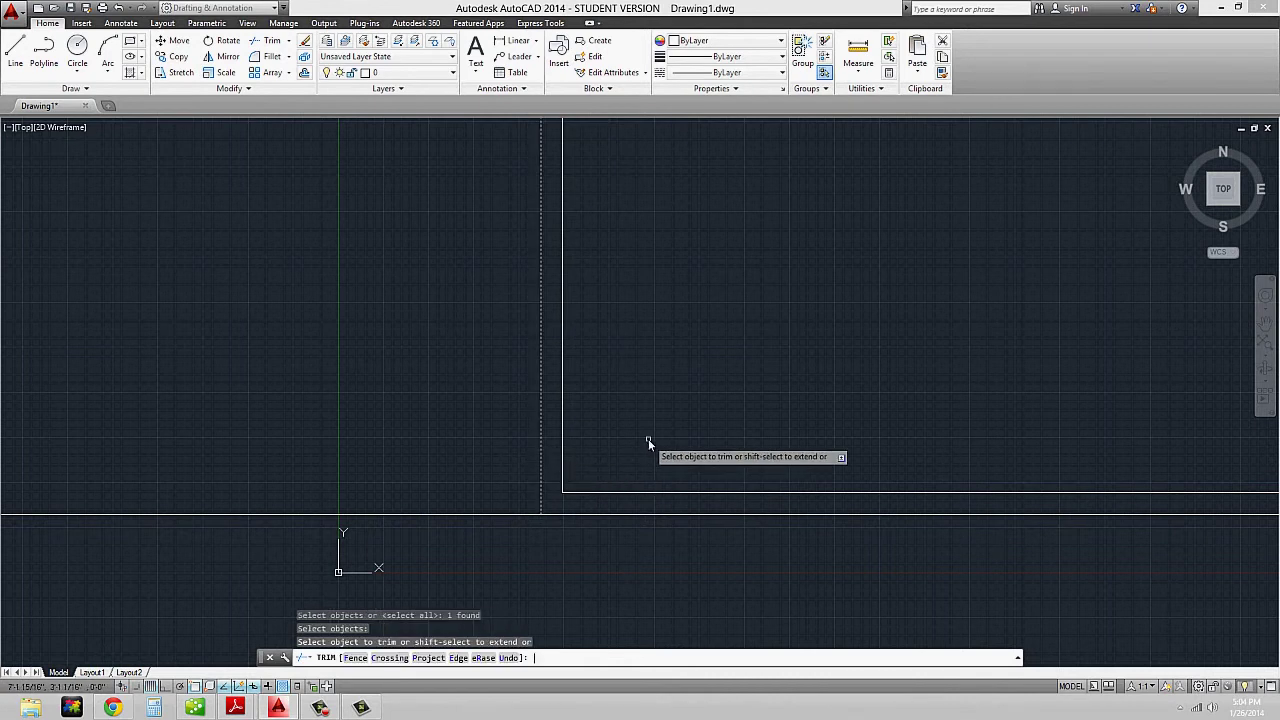
{"action": "left_click", "coordinate": [473, 515]}
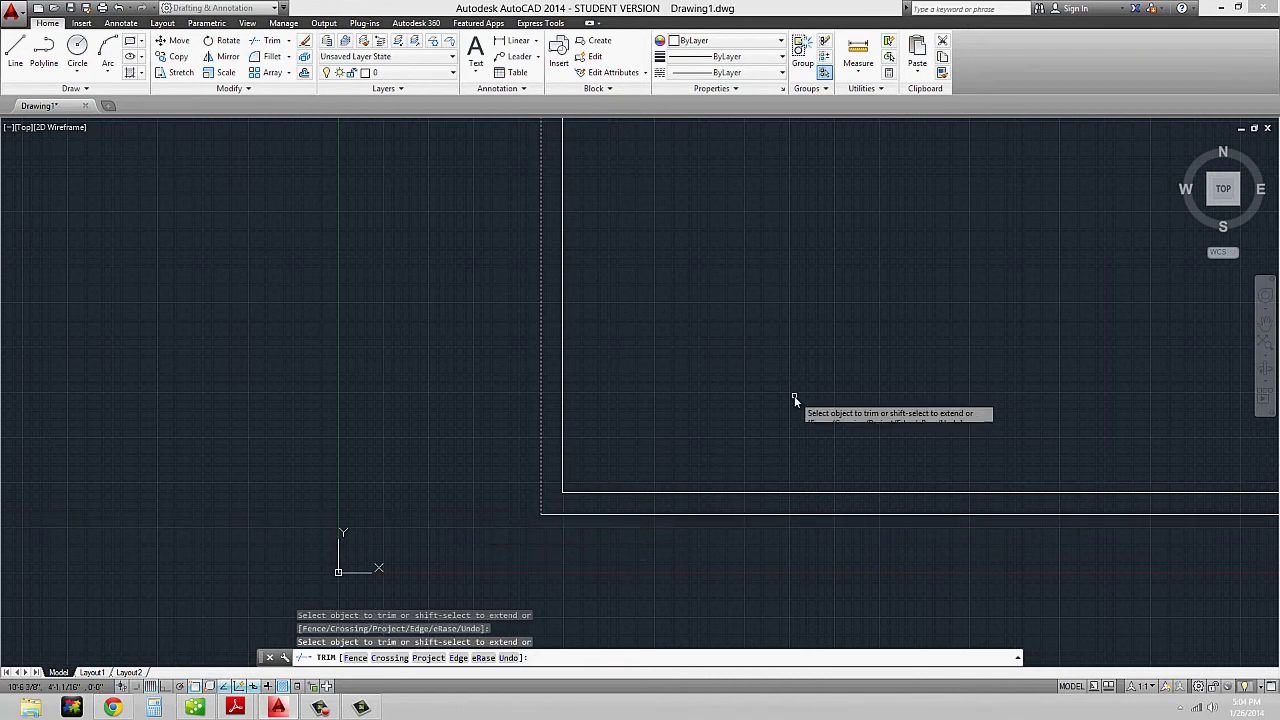
{"action": "key", "text": "Return"}
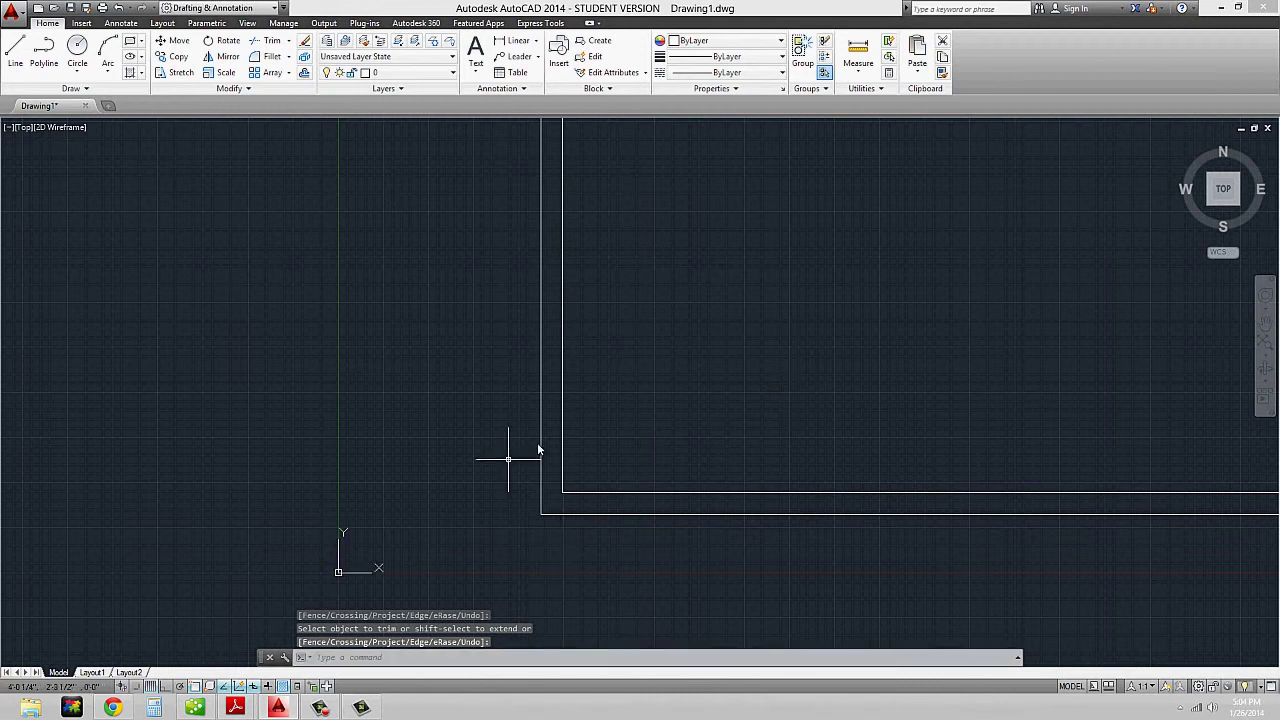
{"action": "middle_click_drag", "start_coordinate": [771, 480], "coordinate": [627, 482]}
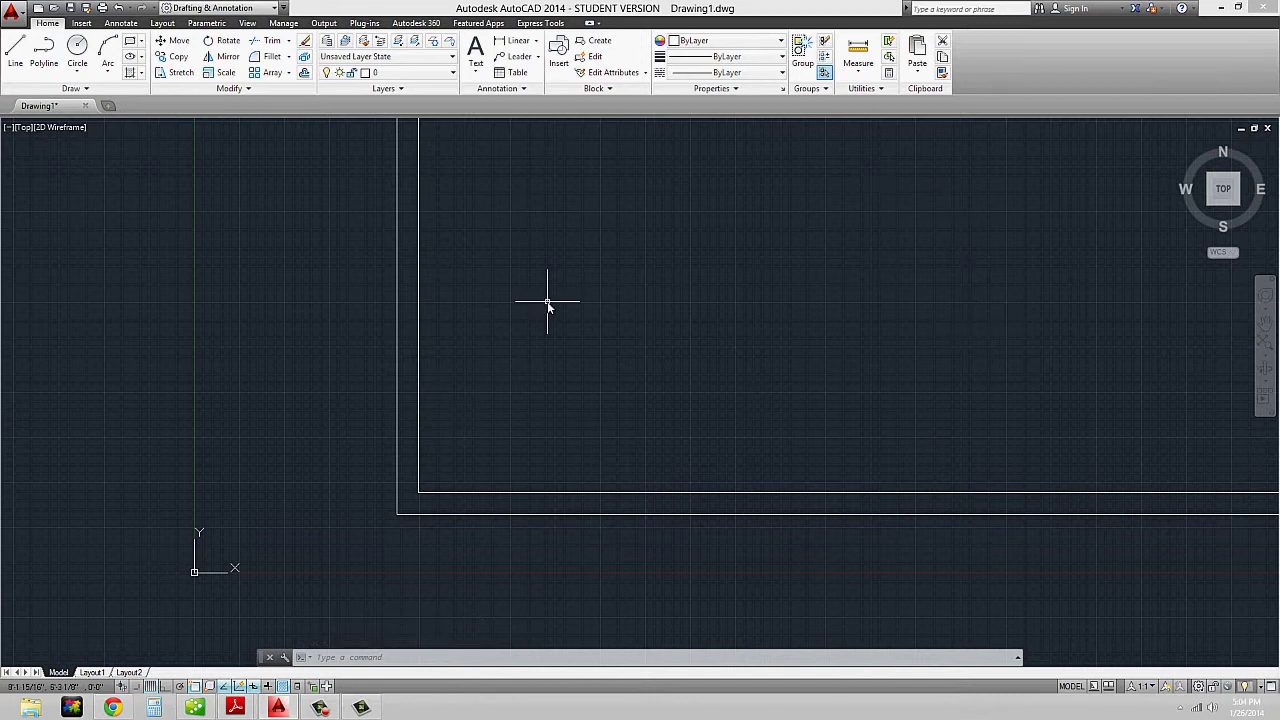
- Offset the inner vertical wall line 10' right and the inner horizontal line 10' up
{"action": "key", "text": "Return"}
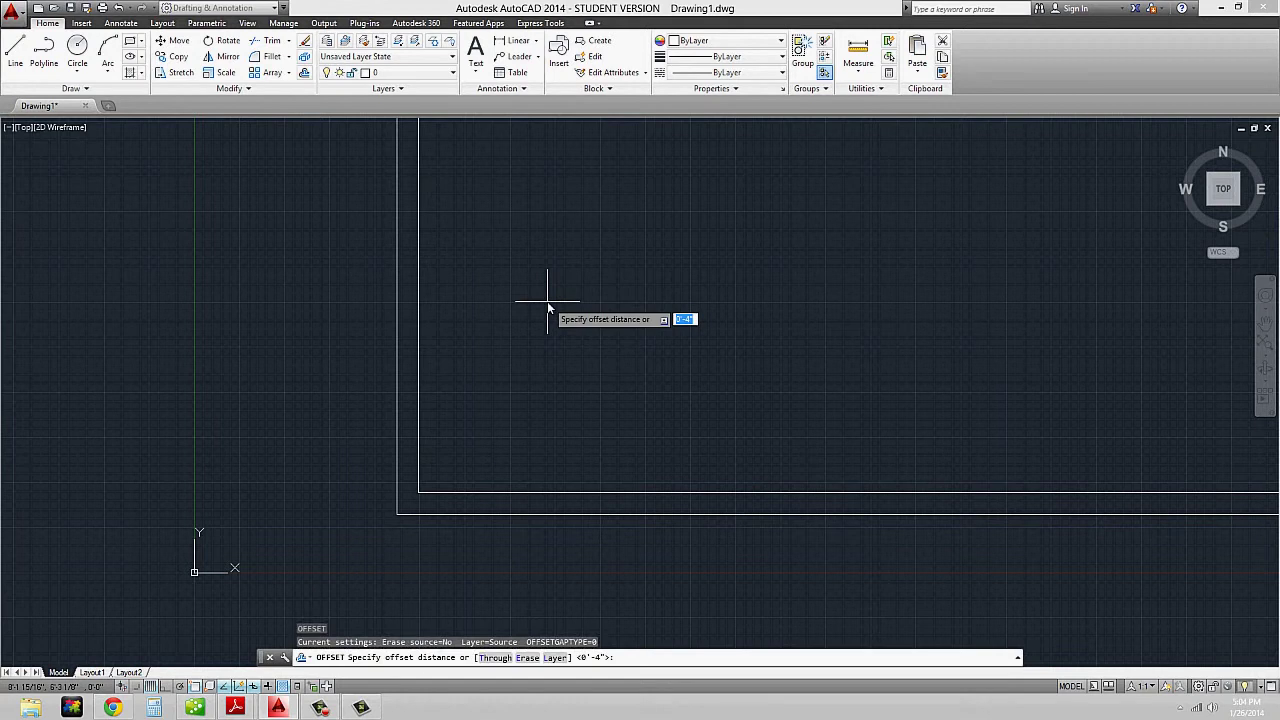
{"action": "type", "text": "10'"}
{"action": "key", "text": "Return"}
{"action": "left_click", "coordinate": [419, 360]}
{"action": "left_click", "coordinate": [966, 342]}
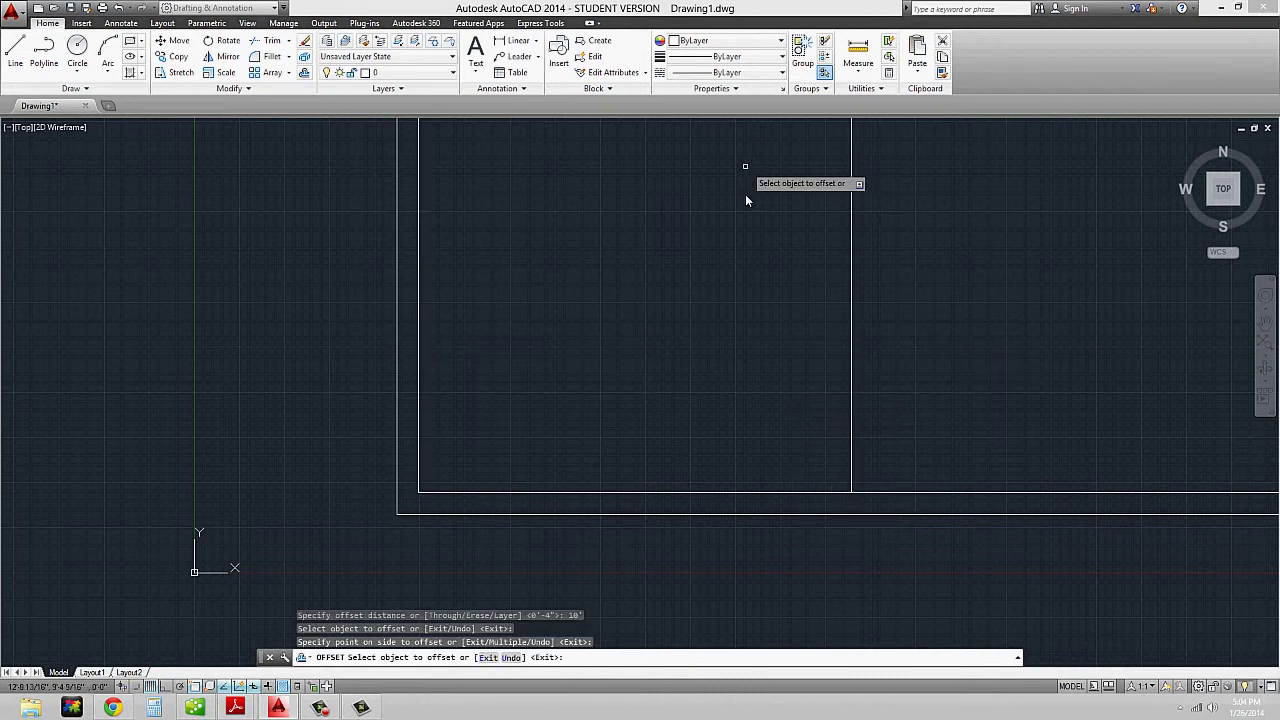
{"action": "left_click", "coordinate": [766, 491]}
{"action": "left_click", "coordinate": [782, 328]}
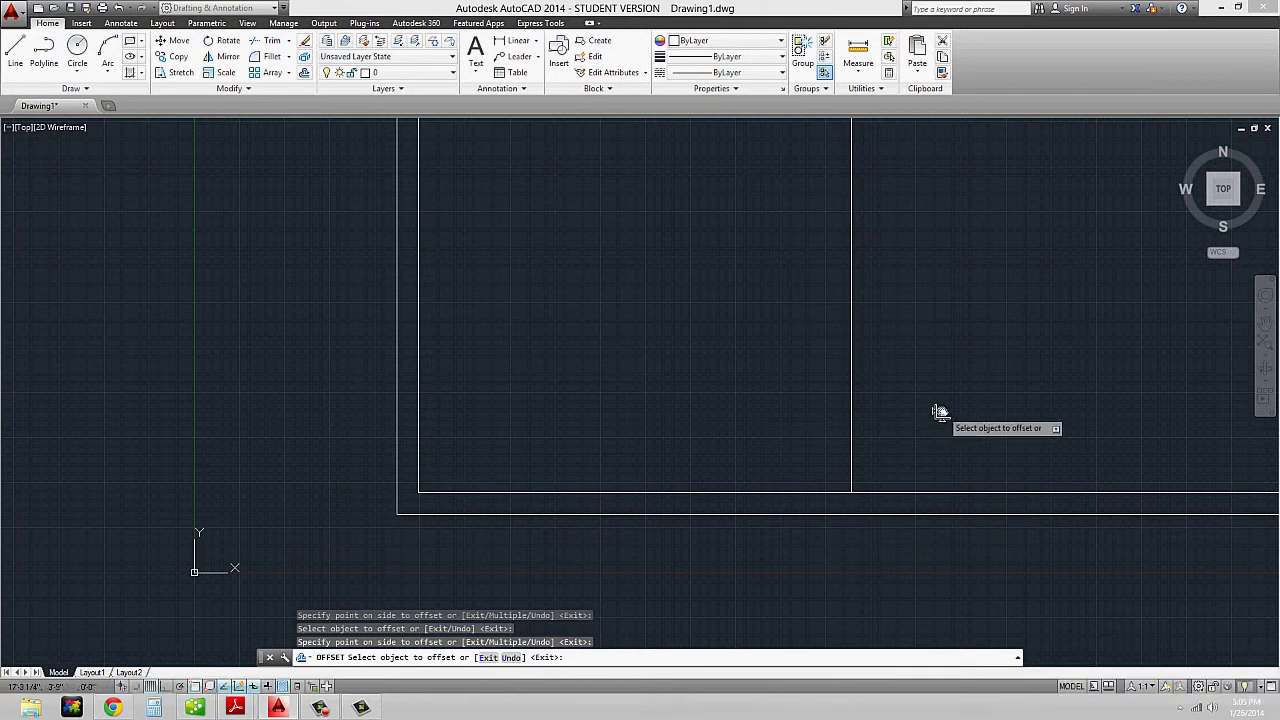
{"action": "key", "text": "Escape"}
- Zoom to extents and centre the rectangles in the viewport
{"action": "middle_click_drag", "start_coordinate": [934, 414], "coordinate": [980, 449]}
{"action": "mouse_move", "coordinate": [703, 458]}
{"action": "middle_mouse_down"}
{"action": "mouse_move", "coordinate": [523, 386]}
{"action": "mouse_move", "coordinate": [820, 446]}
{"action": "mouse_move", "coordinate": [500, 429]}
{"action": "mouse_move", "coordinate": [880, 403]}
{"action": "mouse_move", "coordinate": [614, 380]}
{"action": "middle_mouse_up"}
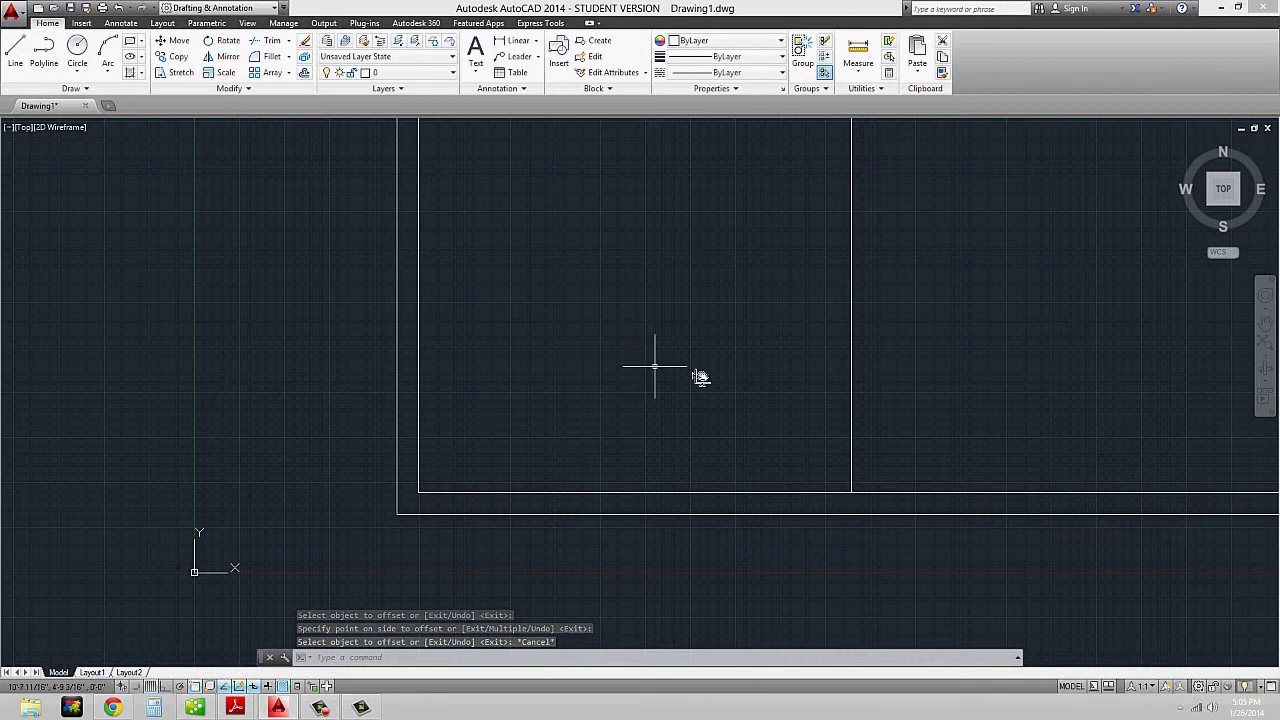
{"action": "middle_click", "coordinate": [781, 390]}
{"action": "middle_click", "coordinate": [781, 390]}
{"action": "scroll", "coordinate": [443, 486], "scroll_direction": "up", "scroll_amount": 3}
{"action": "mouse_move", "coordinate": [443, 486]}
{"action": "middle_mouse_down"}
{"action": "mouse_move", "coordinate": [852, 329]}
{"action": "mouse_move", "coordinate": [700, 508]}
{"action": "middle_mouse_up"}
{"action": "scroll", "coordinate": [766, 406], "scroll_direction": "up", "scroll_amount": 2}
{"action": "scroll", "coordinate": [531, 397], "scroll_direction": "down", "scroll_amount": 2}
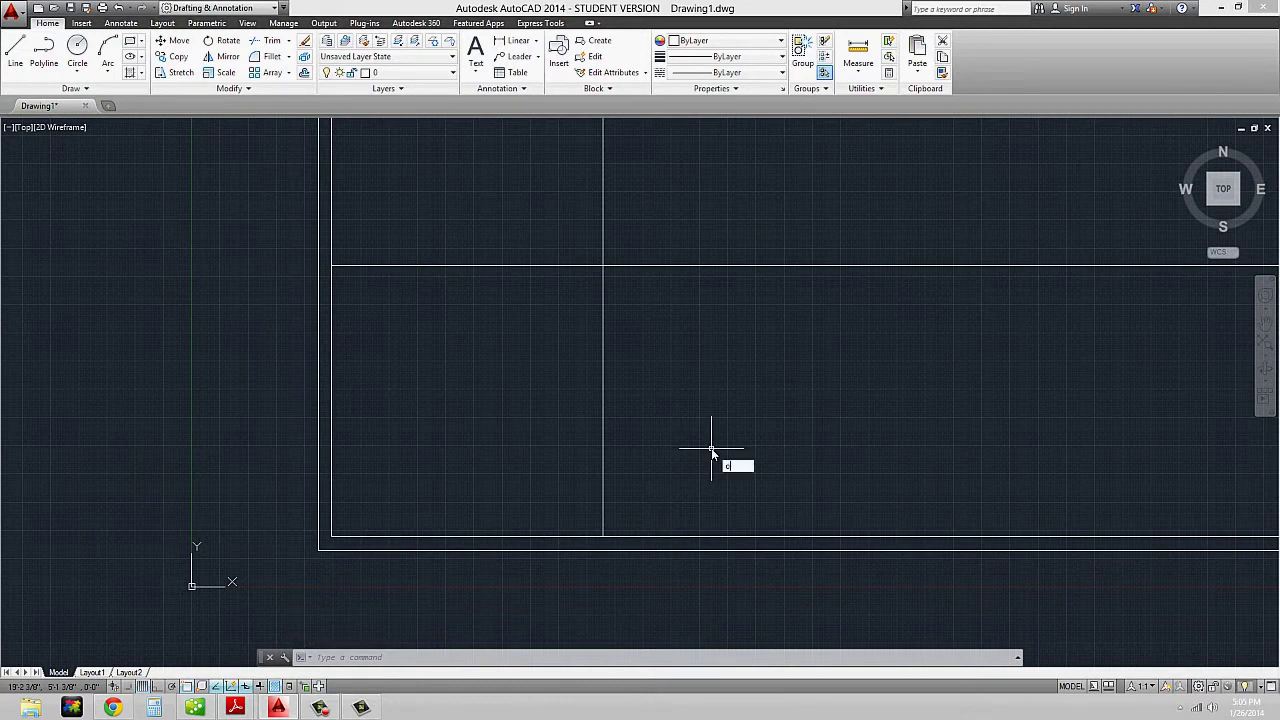
- Offset the interior horizontal line 6 upward and the interior vertical line 6 to the right
{"action": "key", "text": "Return"}
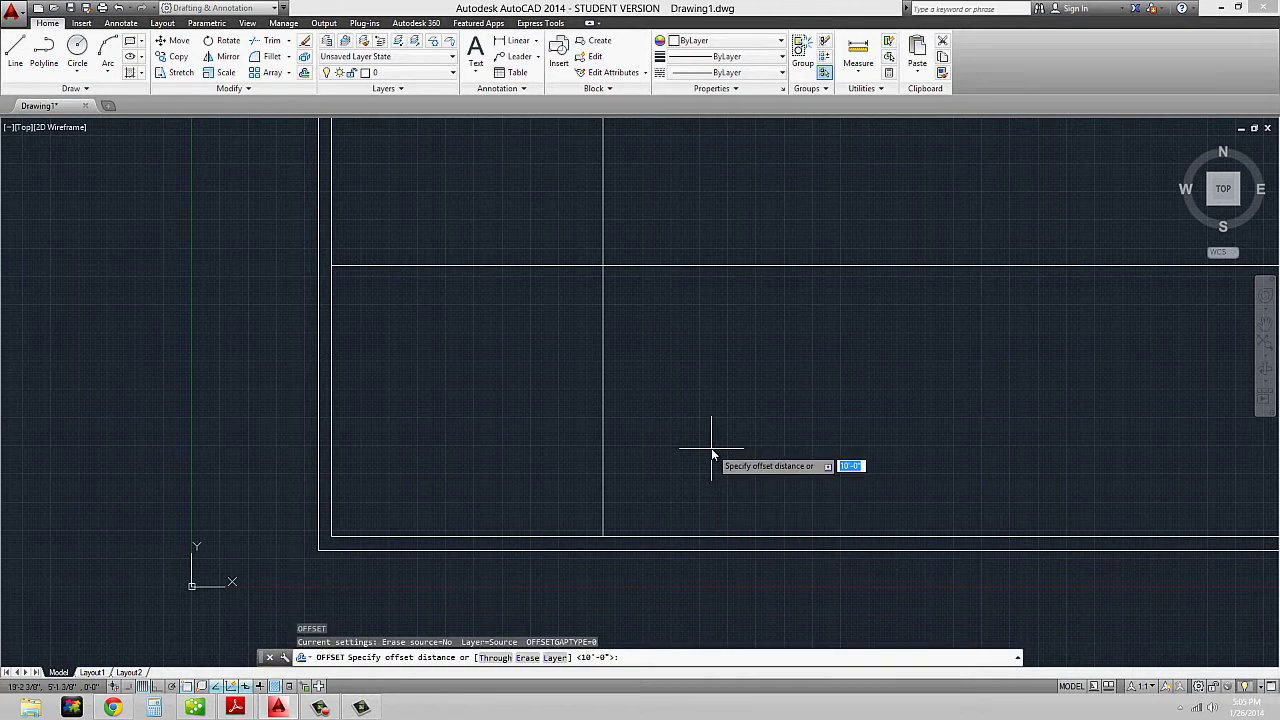
{"action": "key", "text": "Return"}
{"action": "left_click", "coordinate": [636, 266]}
{"action": "left_click", "coordinate": [636, 178]}
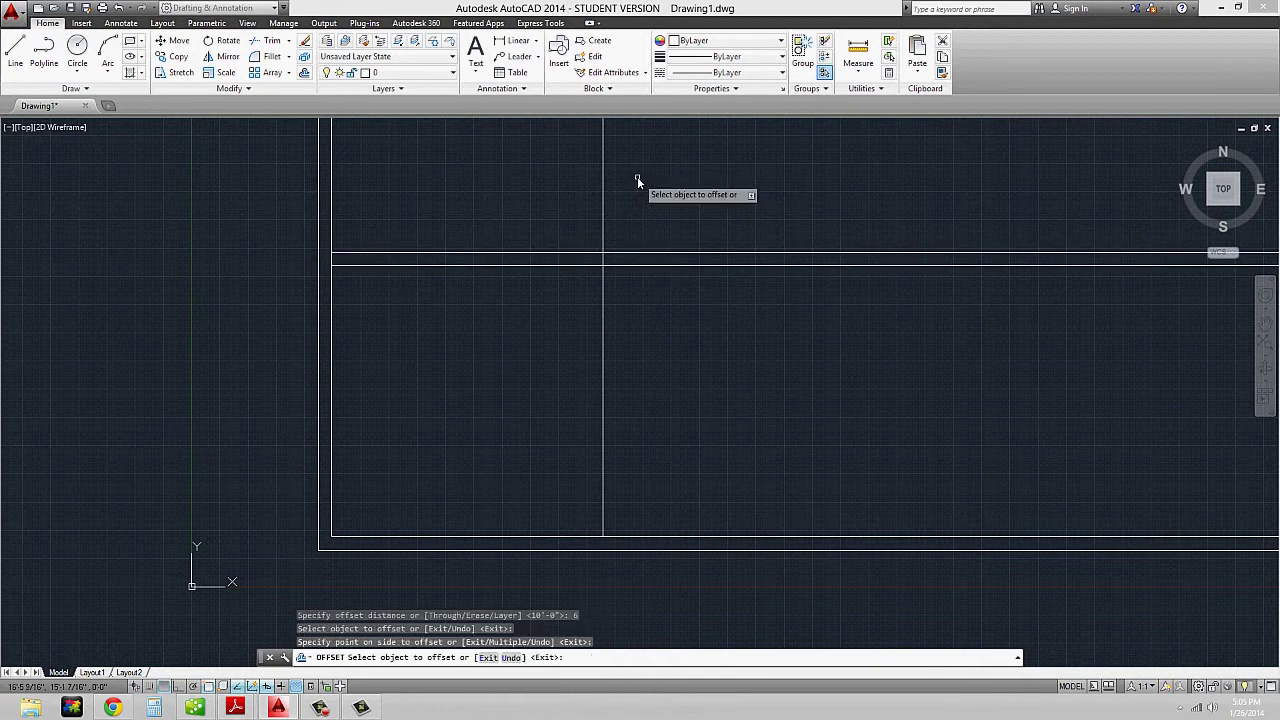
{"action": "left_click", "coordinate": [603, 370]}
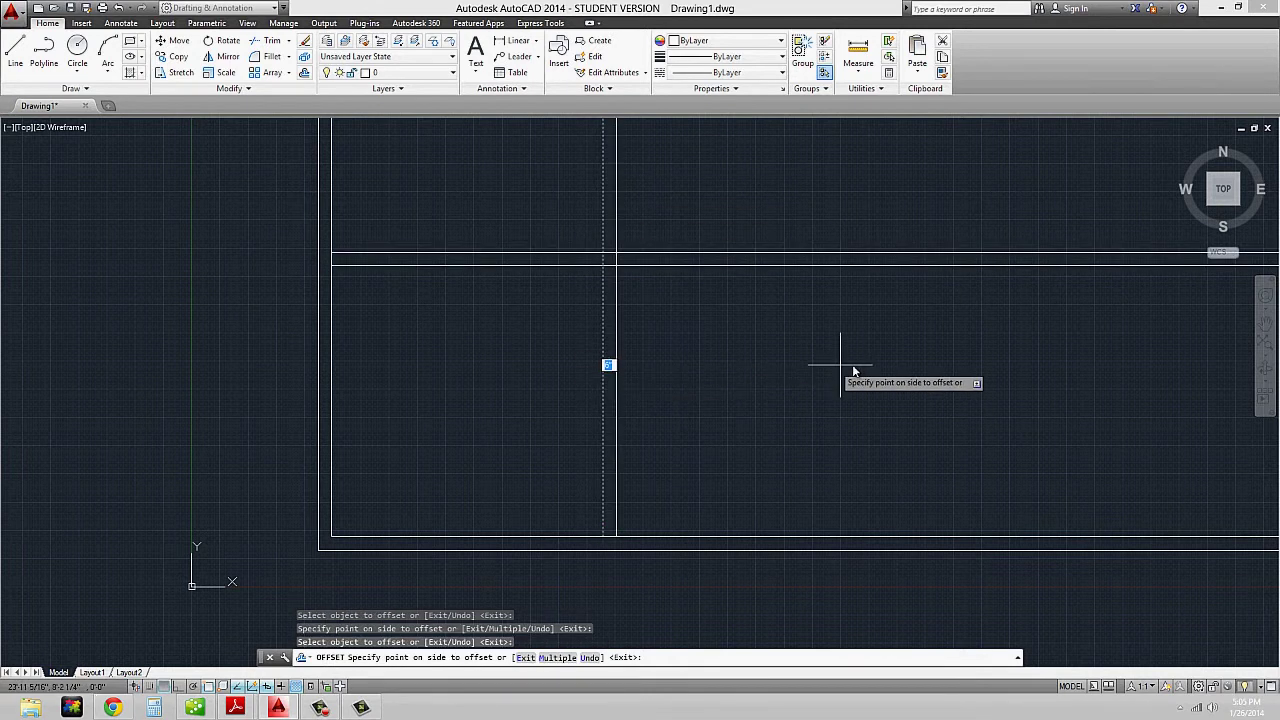
{"action": "left_click", "coordinate": [941, 370]}
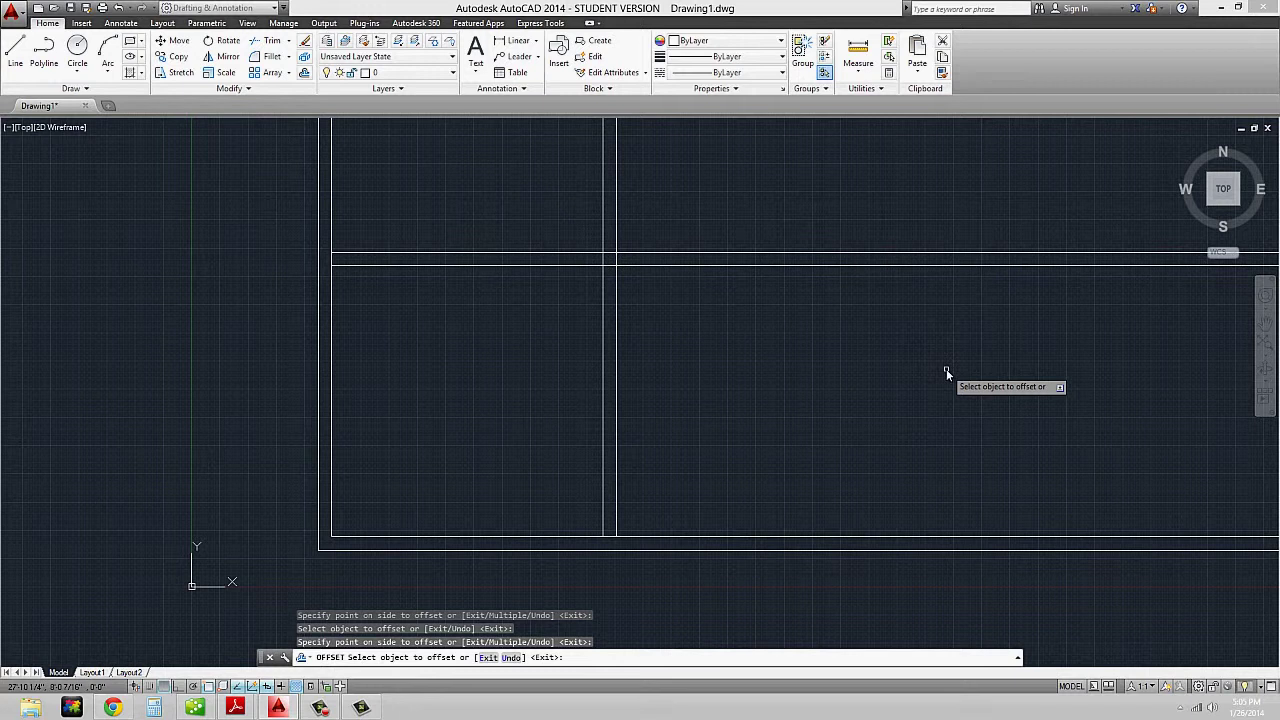
{"action": "key", "text": "Escape"}
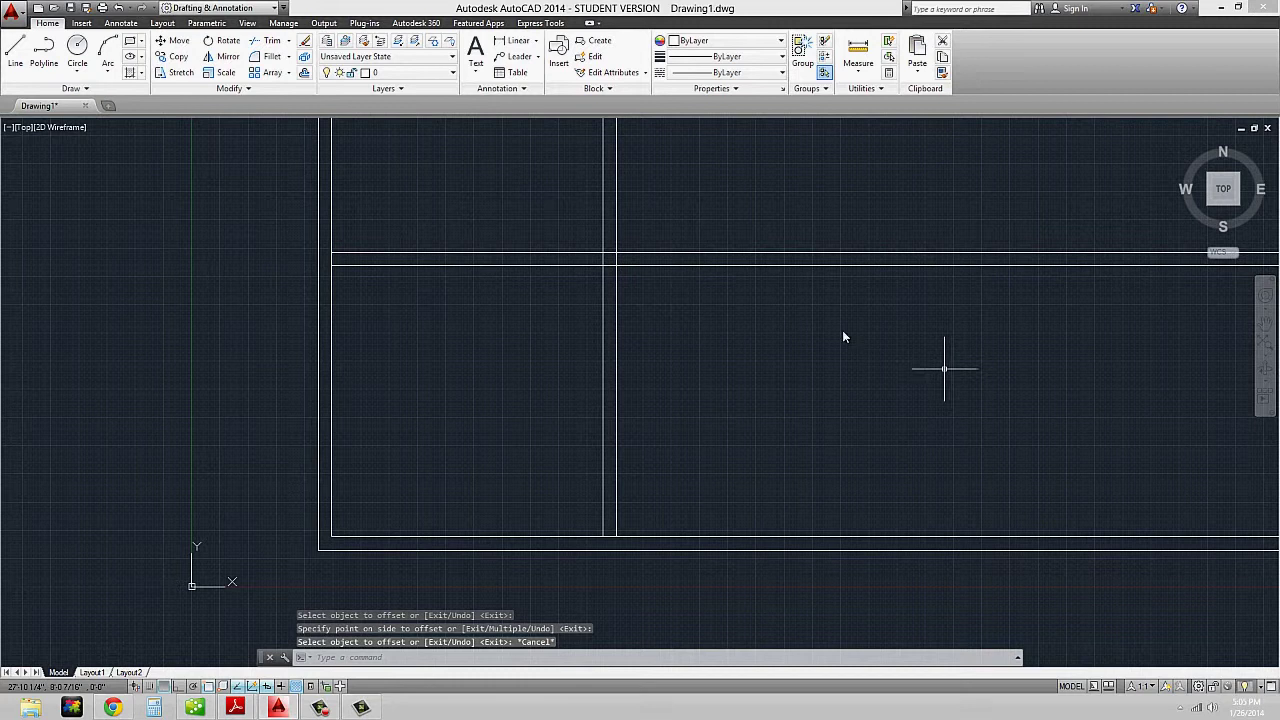
{"action": "scroll", "coordinate": [640, 275], "scroll_direction": "up", "scroll_amount": 4}
{"action": "scroll", "coordinate": [688, 366], "scroll_direction": "down", "scroll_amount": 3}
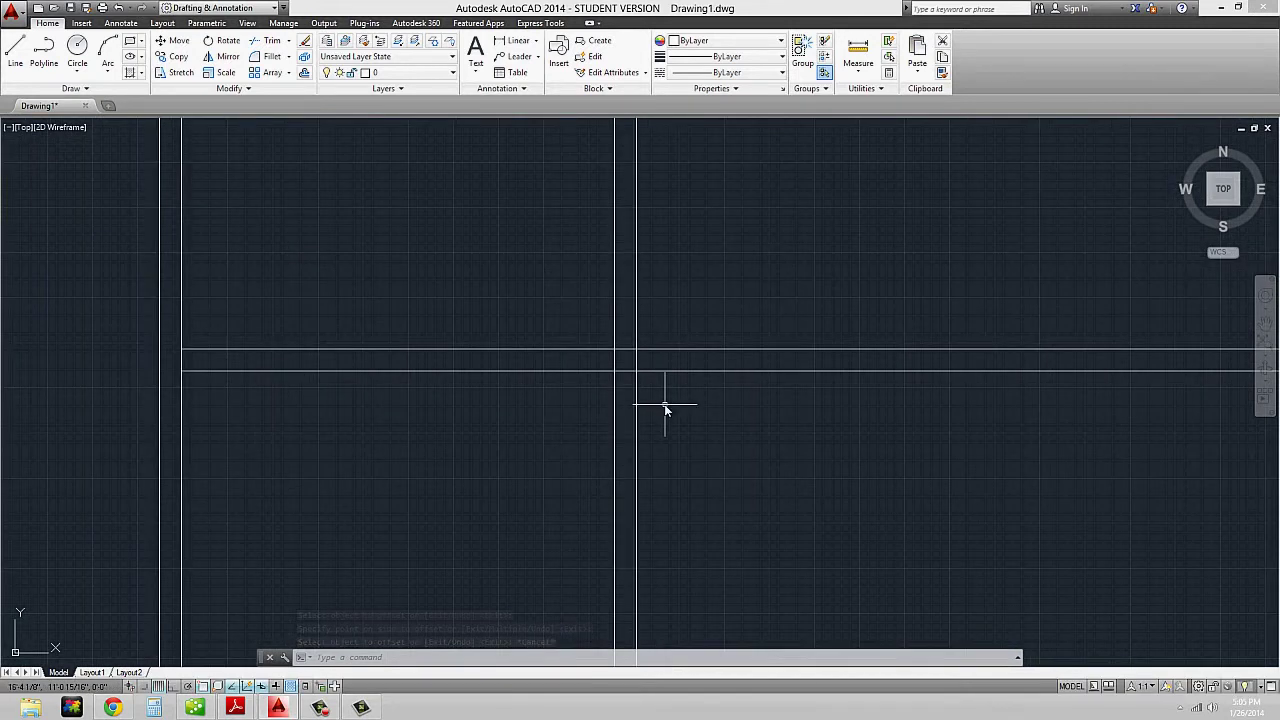
- Trim the inner pair of crossing wall lines so they meet in a clean corner
{"action": "type", "text": "tr"}
{"action": "key", "text": "Return"}
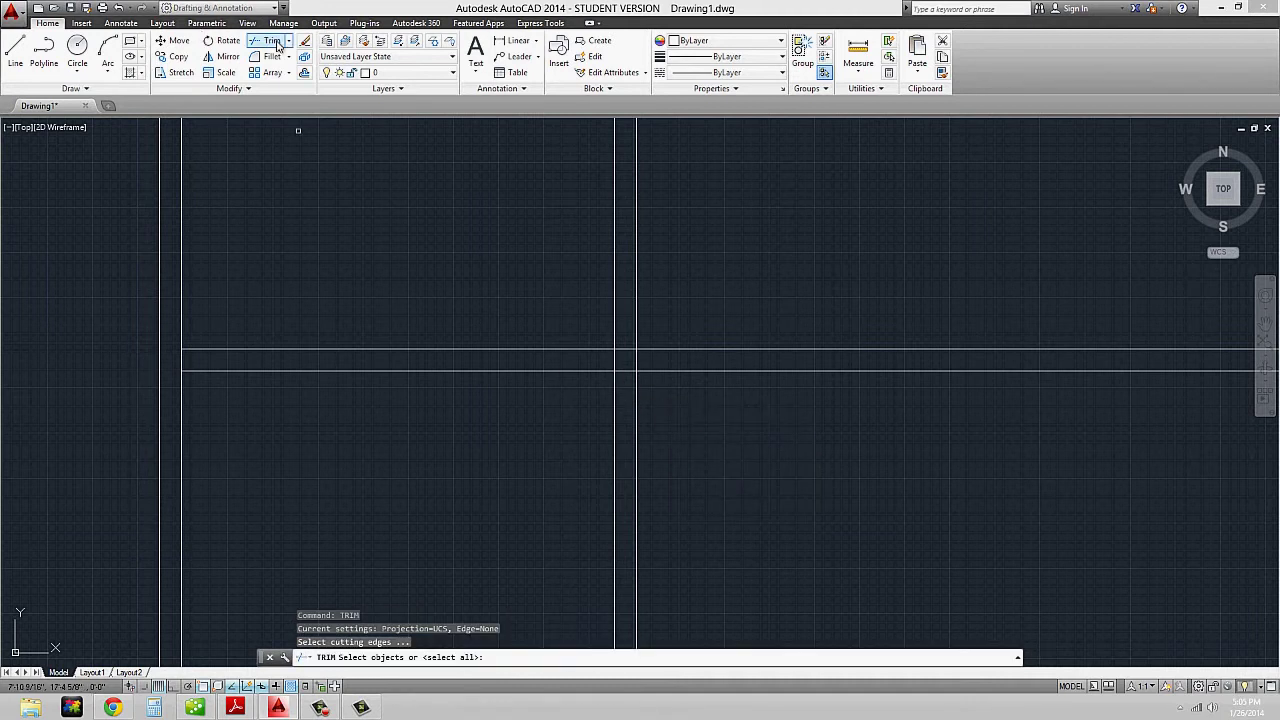
{"action": "left_click", "coordinate": [667, 372]}
{"action": "left_click", "coordinate": [614, 325]}
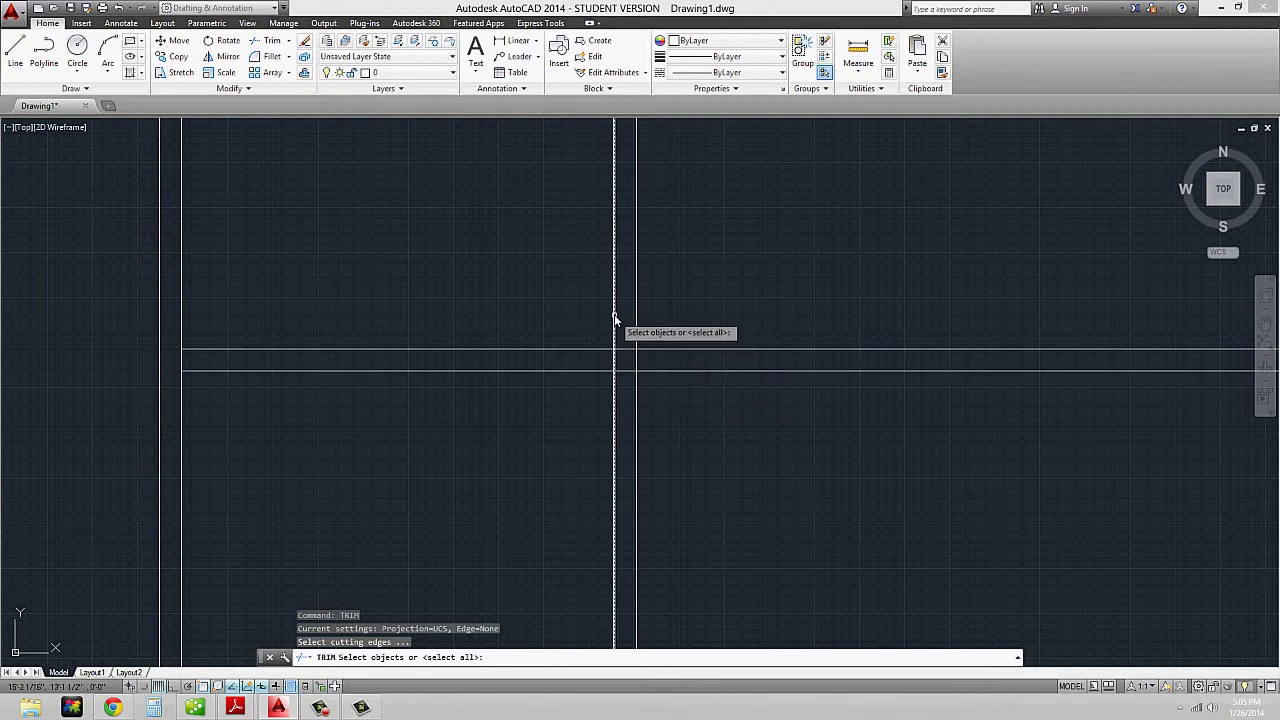
{"action": "left_click", "coordinate": [614, 315]}
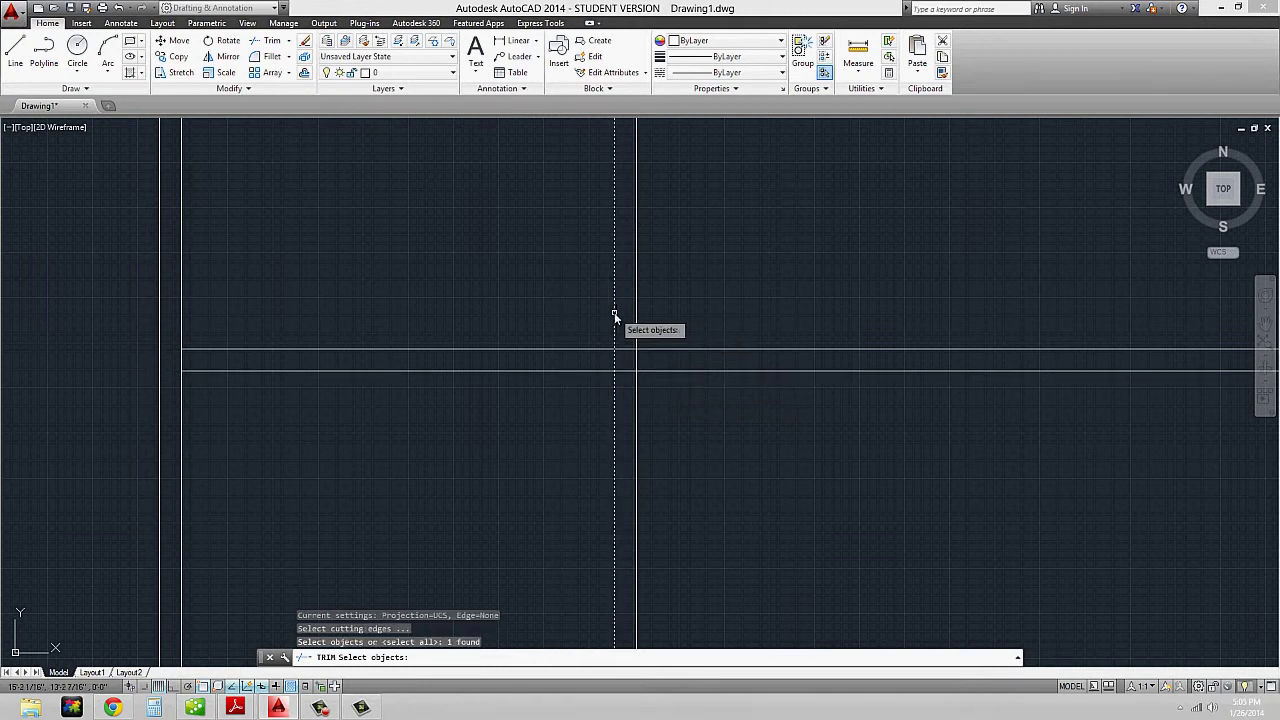
{"action": "left_click", "coordinate": [658, 370]}
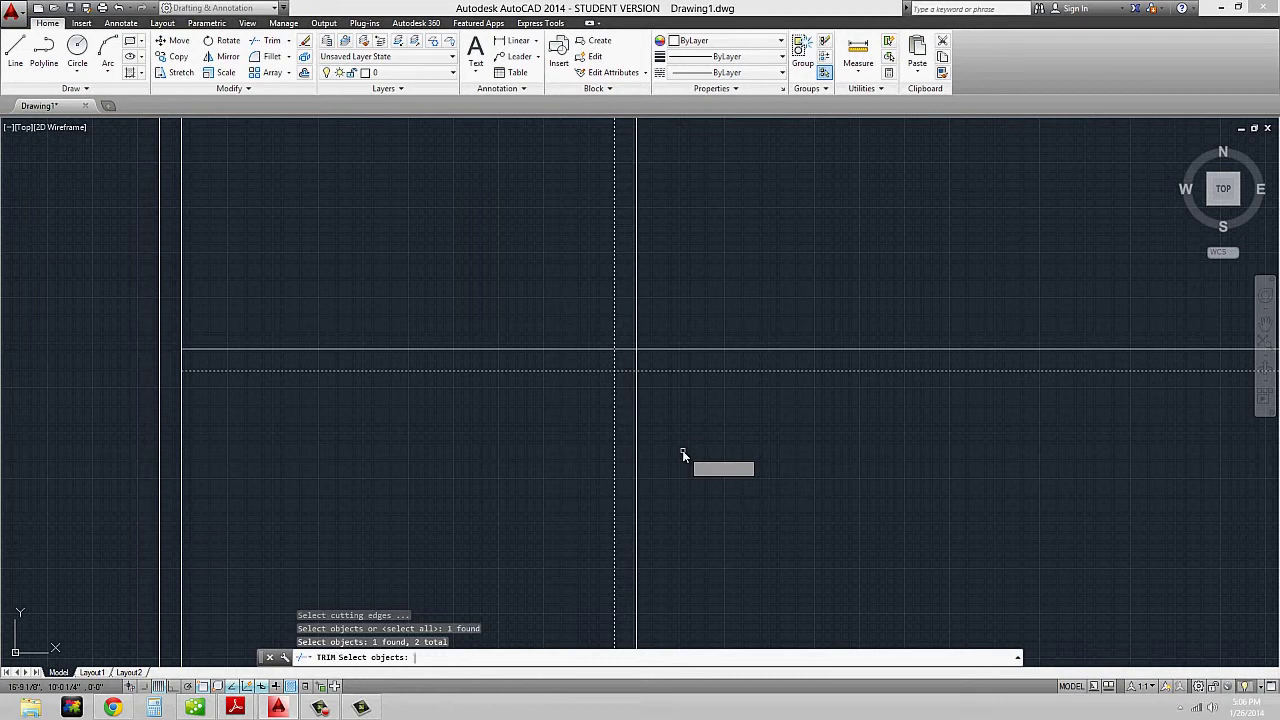
{"action": "key", "text": "Return"}
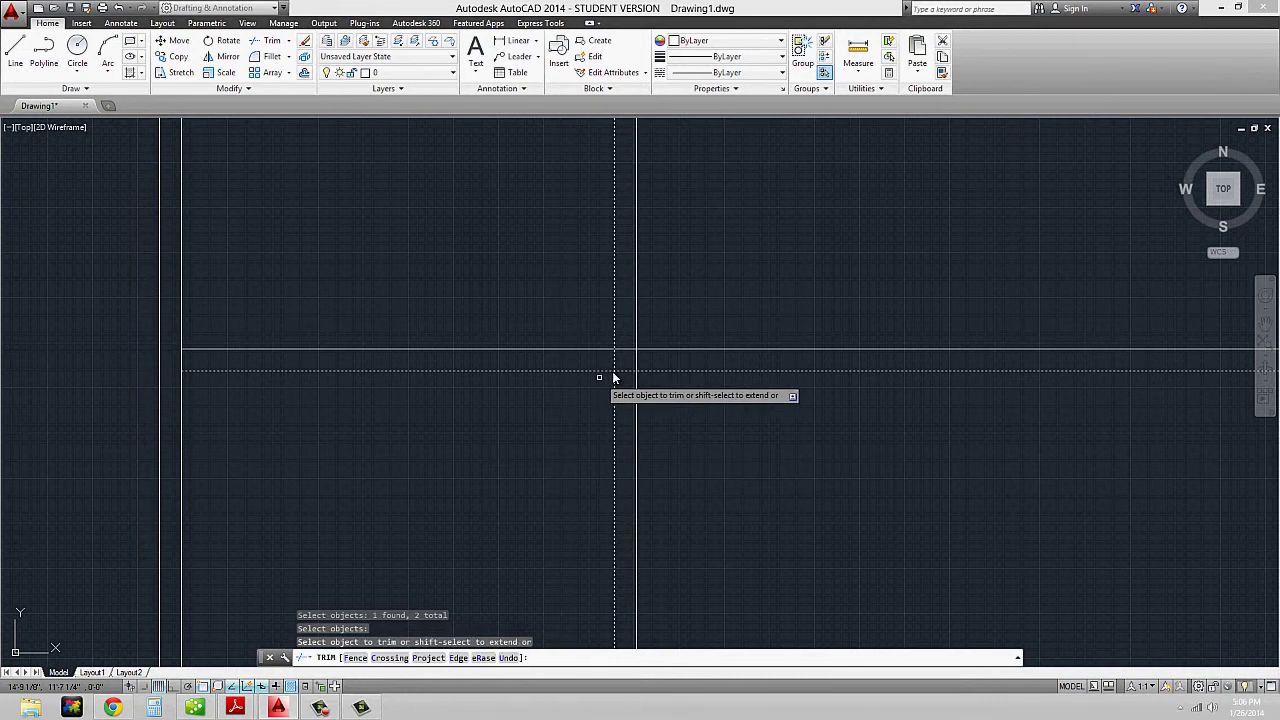
{"action": "left_click", "coordinate": [682, 371]}
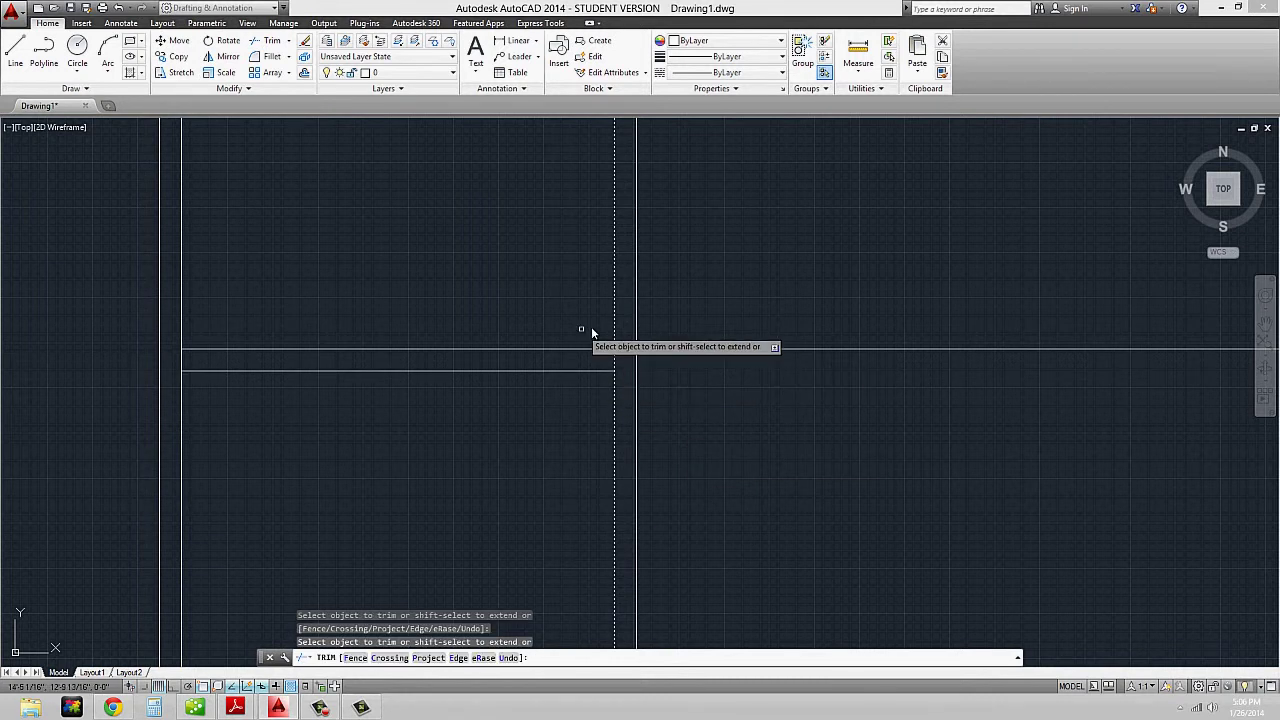
{"action": "left_click", "coordinate": [613, 332]}
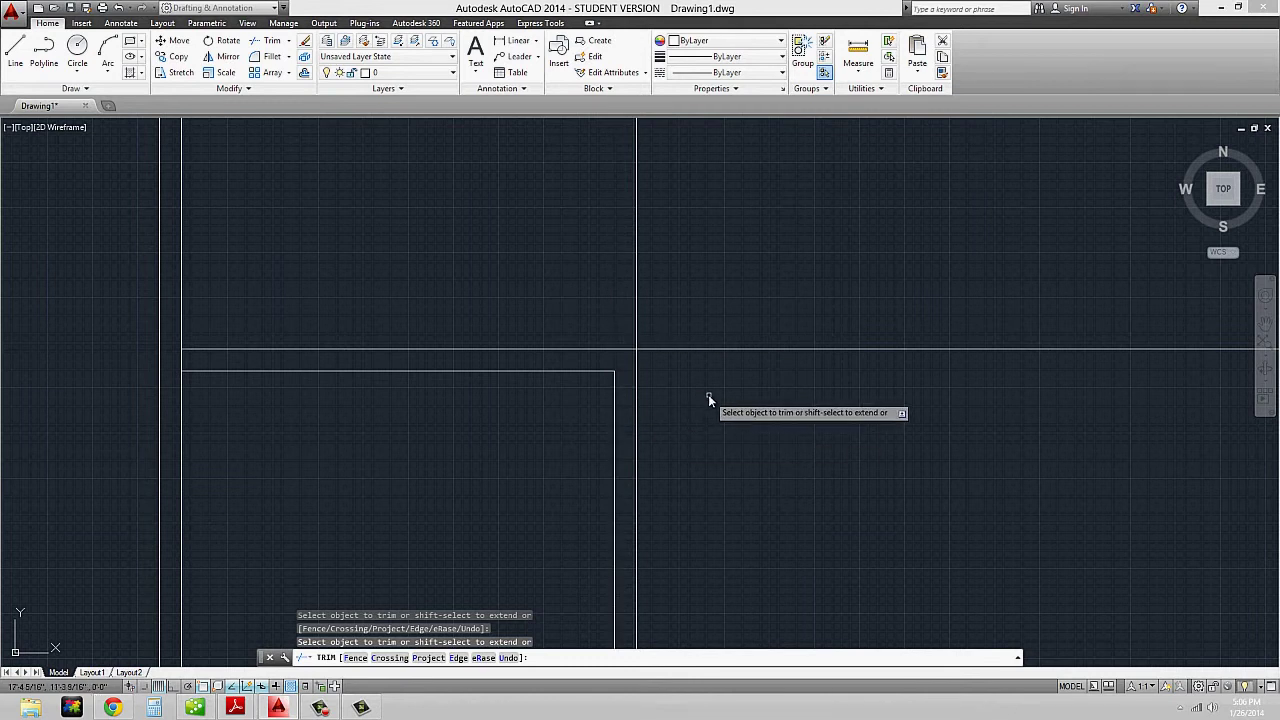
{"action": "key", "text": "Escape"}
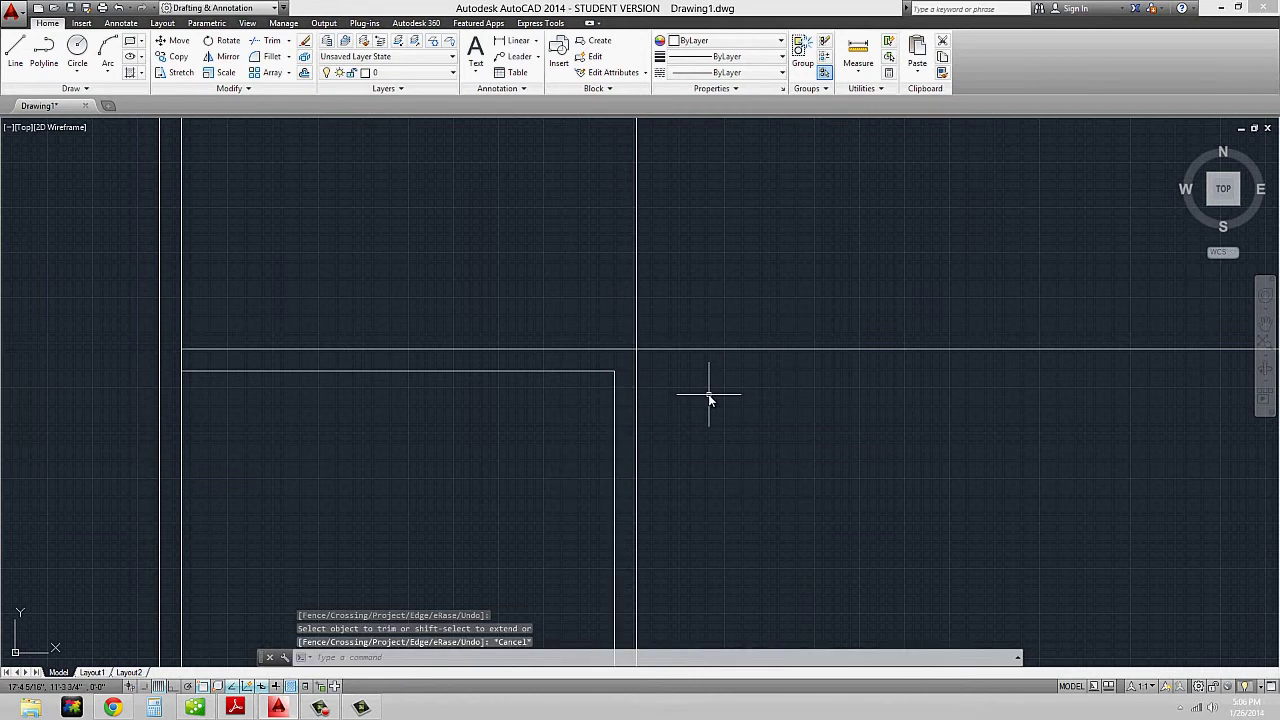
- Trim the outer pair's overhangs and stub above the corner, leaving a nested L corner
{"action": "key", "text": "Return"}
{"action": "left_click", "coordinate": [646, 360]}
{"action": "left_click", "coordinate": [623, 314]}
{"action": "left_click", "coordinate": [686, 348]}
{"action": "left_click", "coordinate": [706, 287]}
{"action": "left_click", "coordinate": [563, 283]}
{"action": "key", "text": "Escape"}
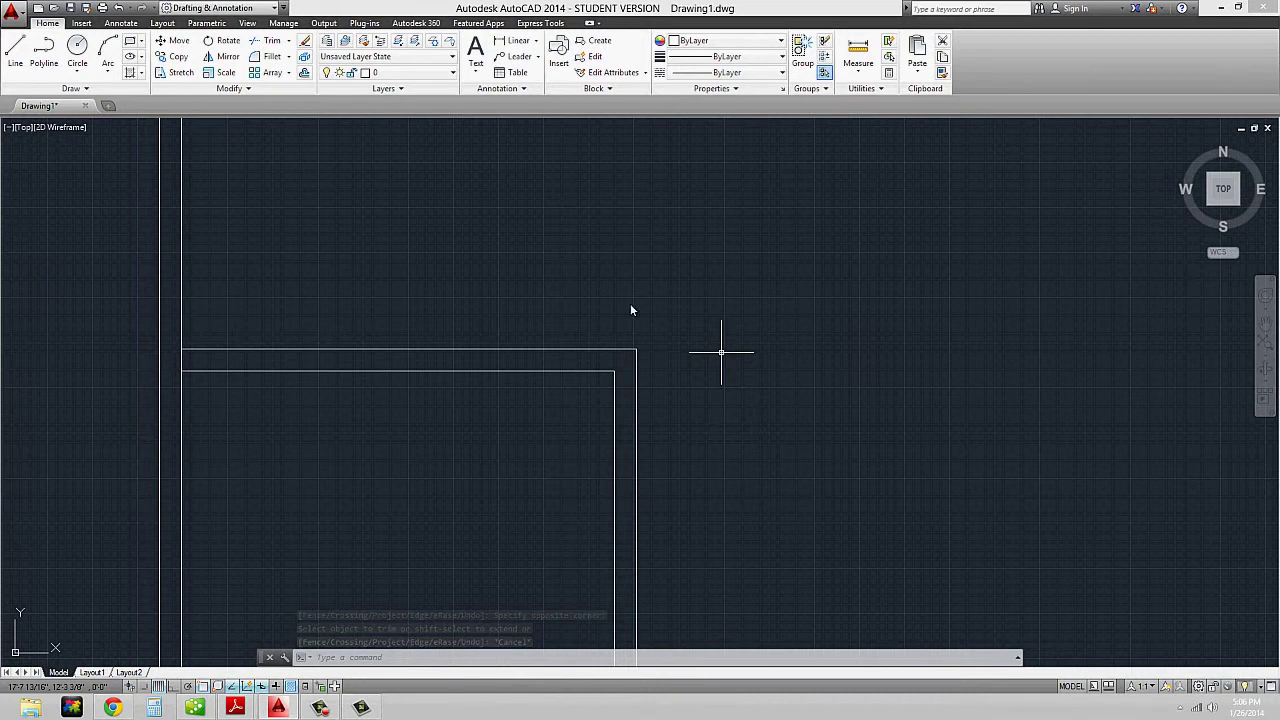
- Extend the interior vertical wall line down to the outer bottom line
{"action": "mouse_move", "coordinate": [340, 452]}
{"action": "middle_mouse_down"}
{"action": "mouse_move", "coordinate": [648, 286]}
{"action": "mouse_move", "coordinate": [714, 266]}
{"action": "middle_mouse_up"}
{"action": "middle_click_drag", "start_coordinate": [743, 309], "coordinate": [599, 283]}
{"action": "type", "text": "EX"}
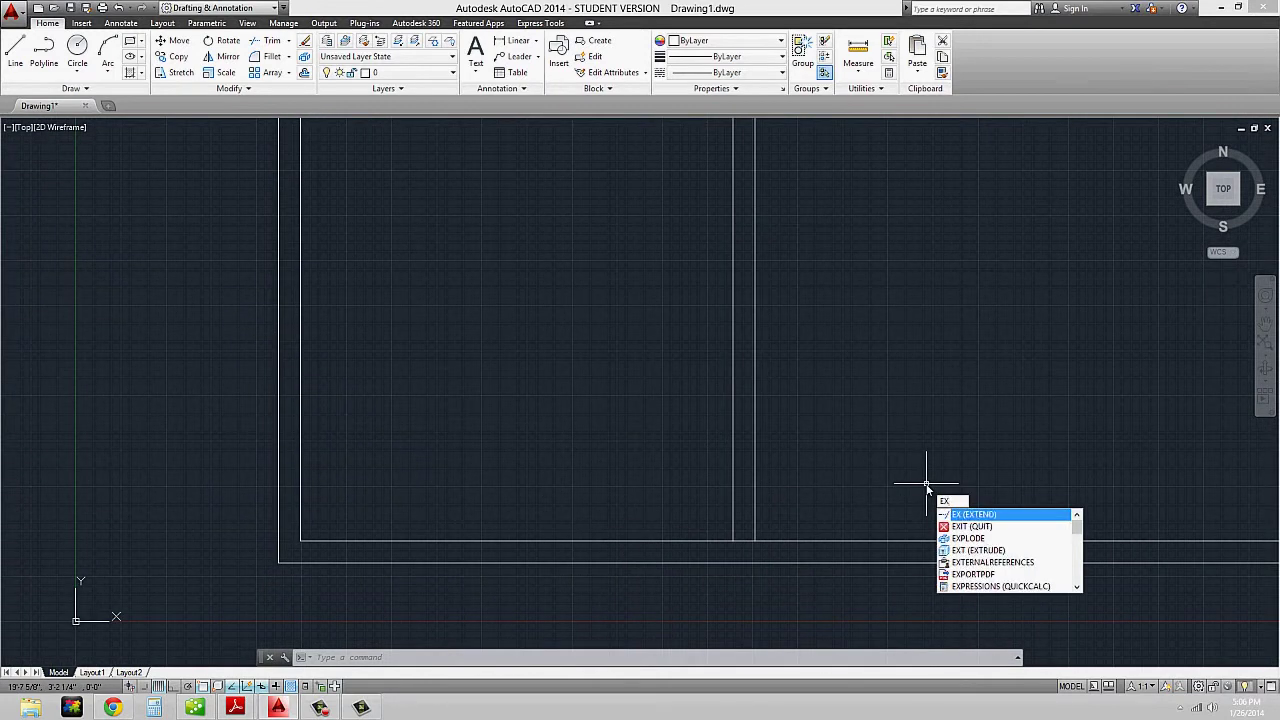
{"action": "key", "text": "Return"}
{"action": "left_click", "coordinate": [767, 563]}
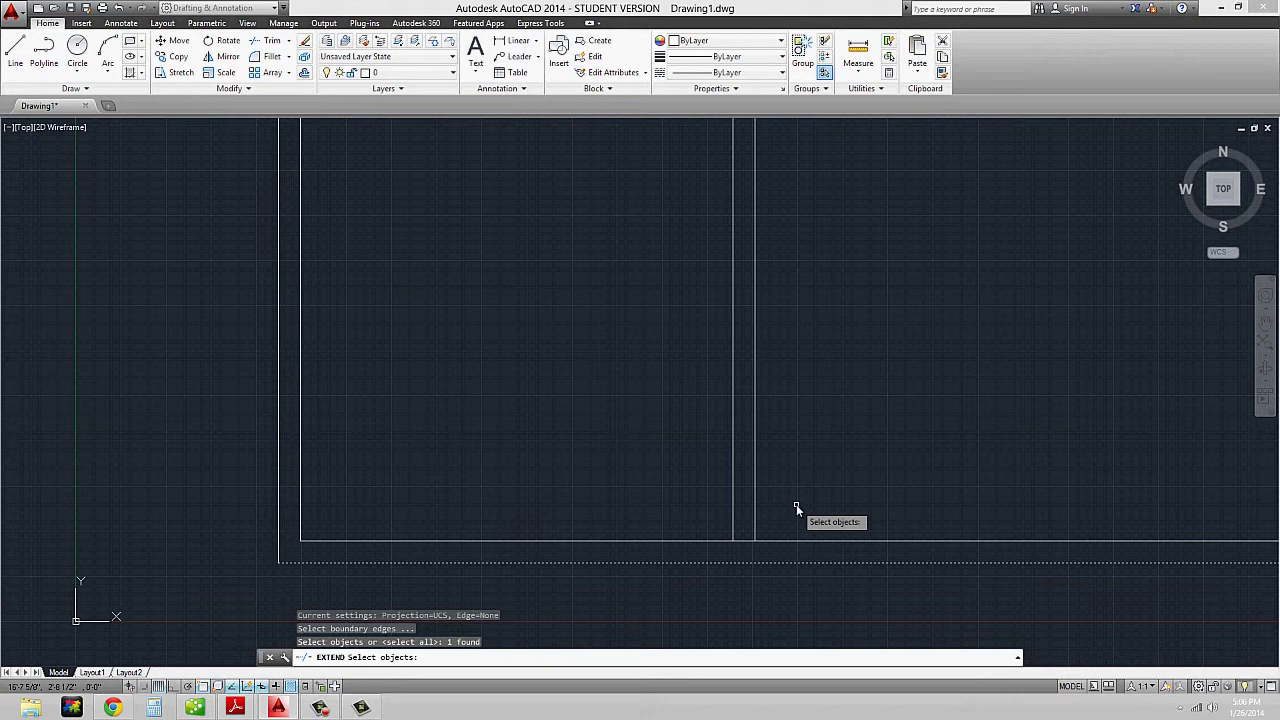
{"action": "key", "text": "Return"}
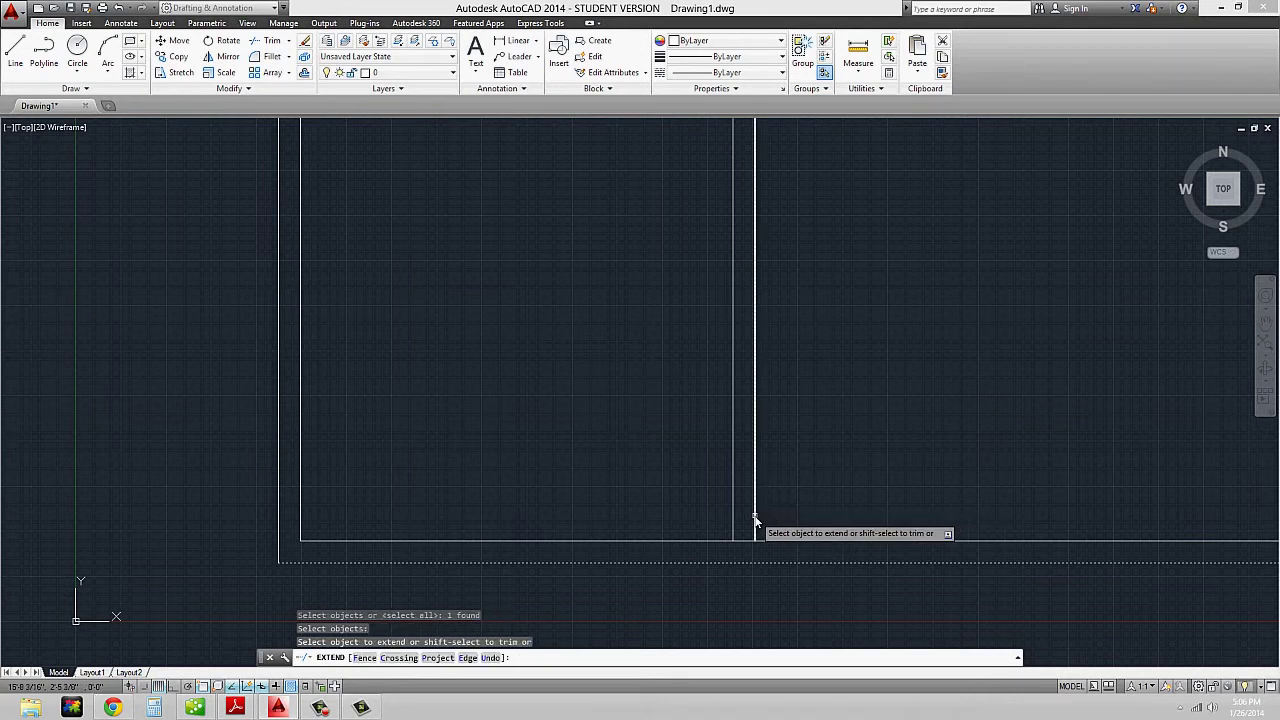
{"action": "left_click", "coordinate": [756, 514]}
{"action": "key", "text": "Escape"}
- Trim the bottom line's overhang past the vertical wall for a clean lower-right corner
{"action": "type", "text": "TRI"}
{"action": "key", "text": "Return"}
{"action": "left_click", "coordinate": [752, 528]}
{"action": "left_click", "coordinate": [704, 494]}
{"action": "key", "text": "Return"}
{"action": "left_click", "coordinate": [791, 540]}
{"action": "key", "text": "Return"}
{"action": "key", "text": "Return"}
{"action": "left_click", "coordinate": [778, 521]}
{"action": "left_click", "coordinate": [755, 510]}
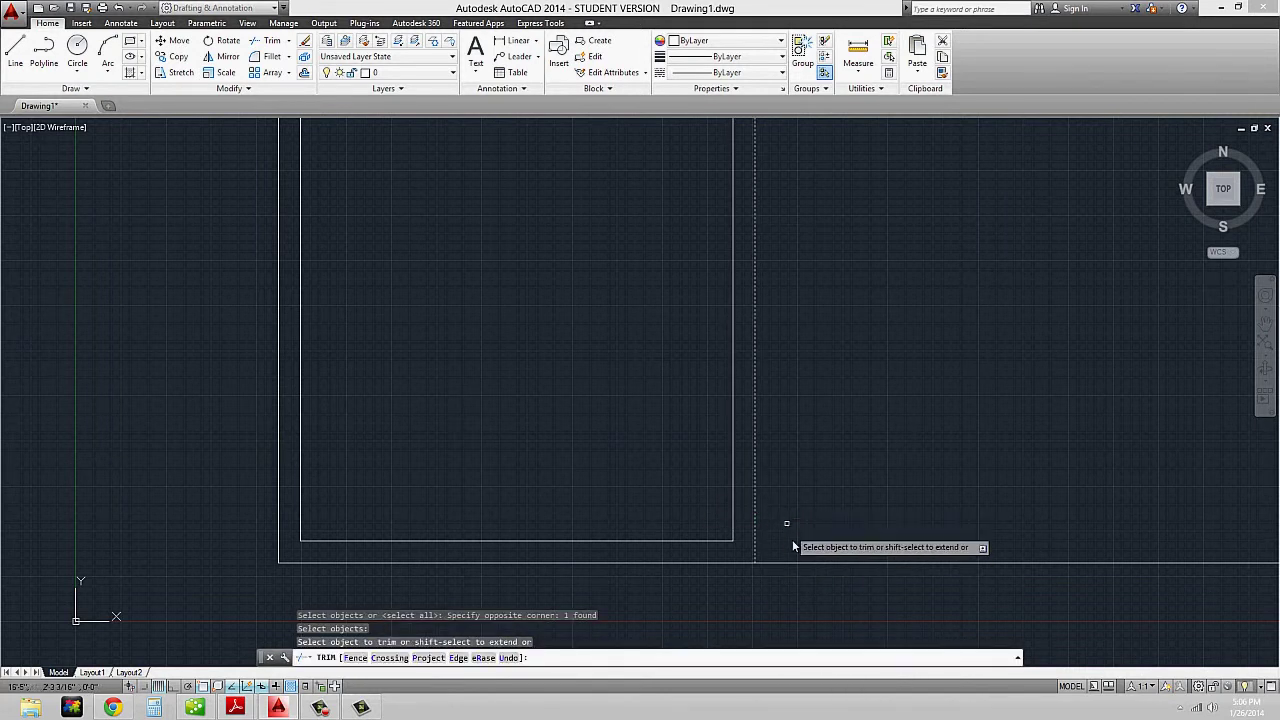
{"action": "key", "text": "Escape"}
{"action": "scroll", "coordinate": [774, 556], "scroll_direction": "down", "scroll_amount": 2}
{"action": "scroll", "coordinate": [774, 556], "scroll_direction": "down", "scroll_amount": 1}
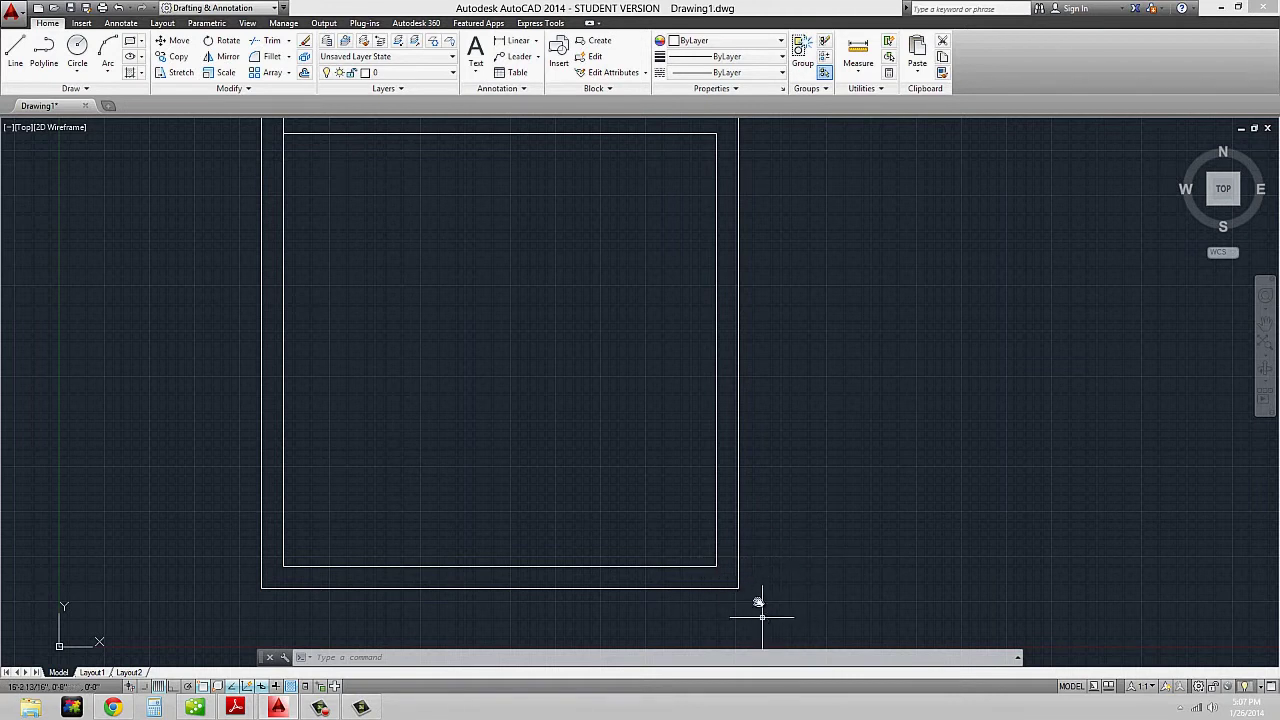
- Trim the vertical line segment between the two upper wall lines
{"action": "scroll", "coordinate": [712, 552], "scroll_direction": "down", "scroll_amount": 2}
{"action": "scroll", "coordinate": [410, 288], "scroll_direction": "up", "scroll_amount": 5}
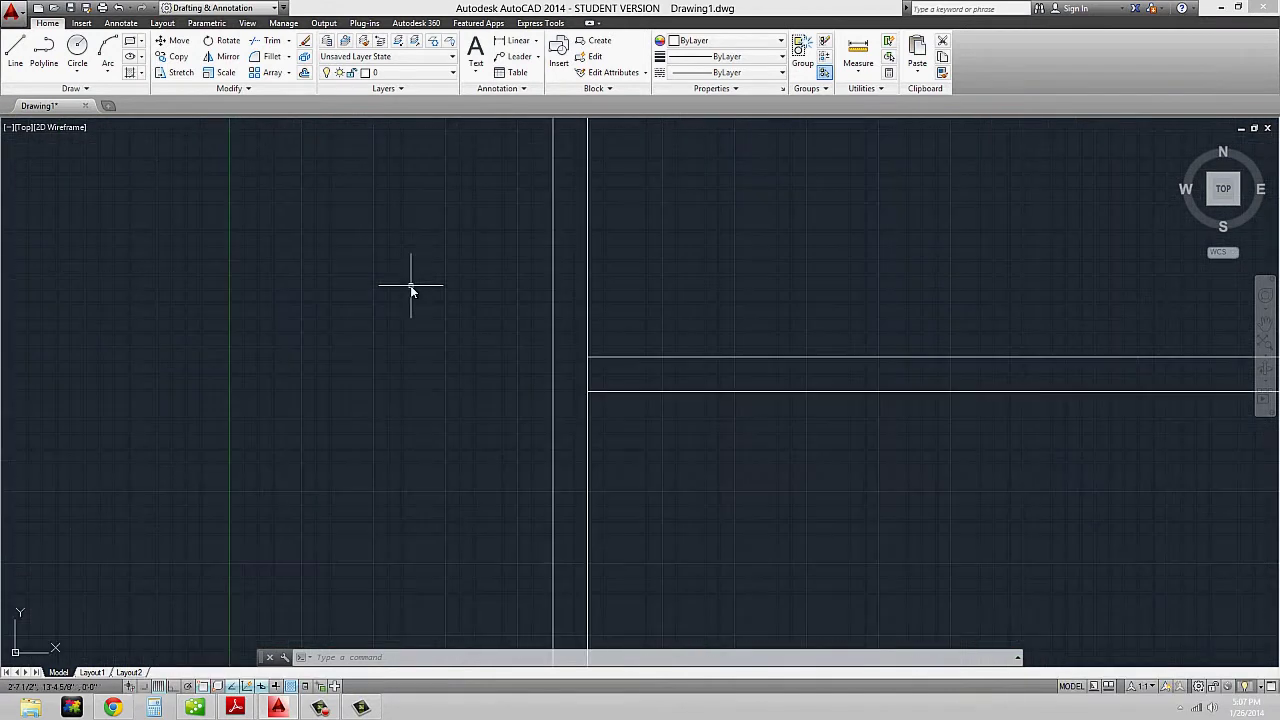
{"action": "type", "text": "tr"}
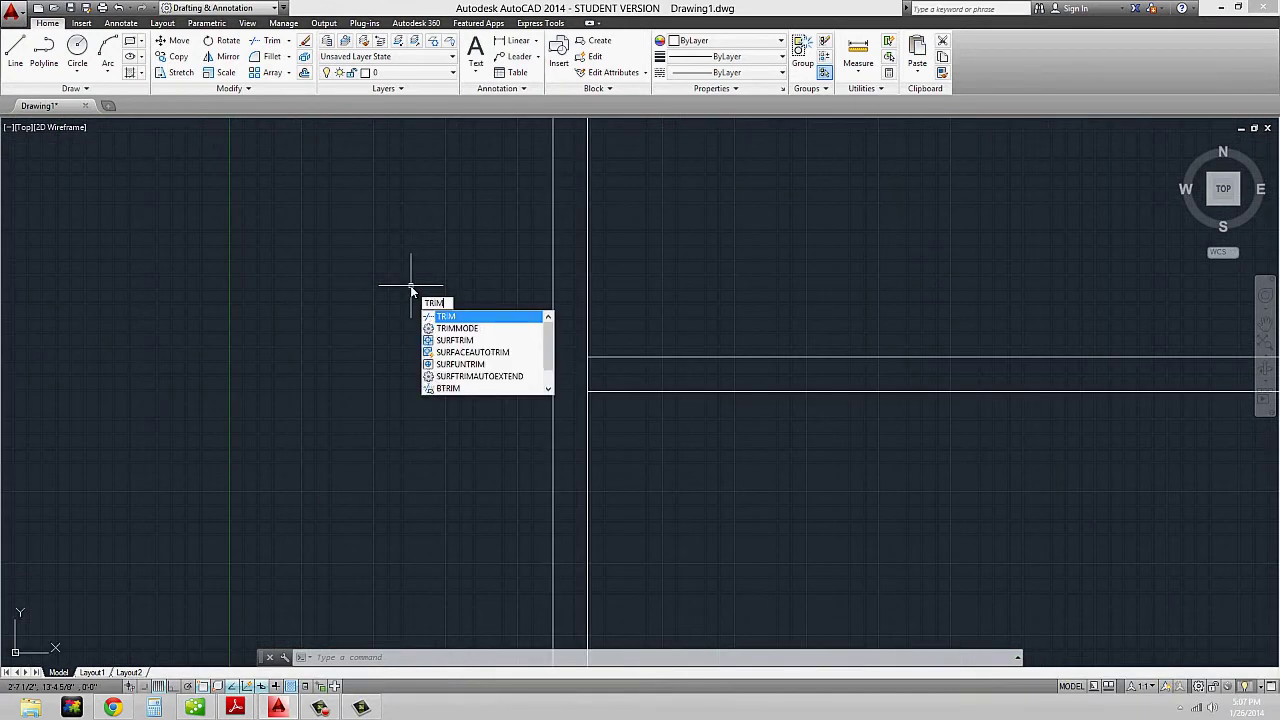
{"action": "key", "text": "Return"}
{"action": "left_click", "coordinate": [666, 424]}
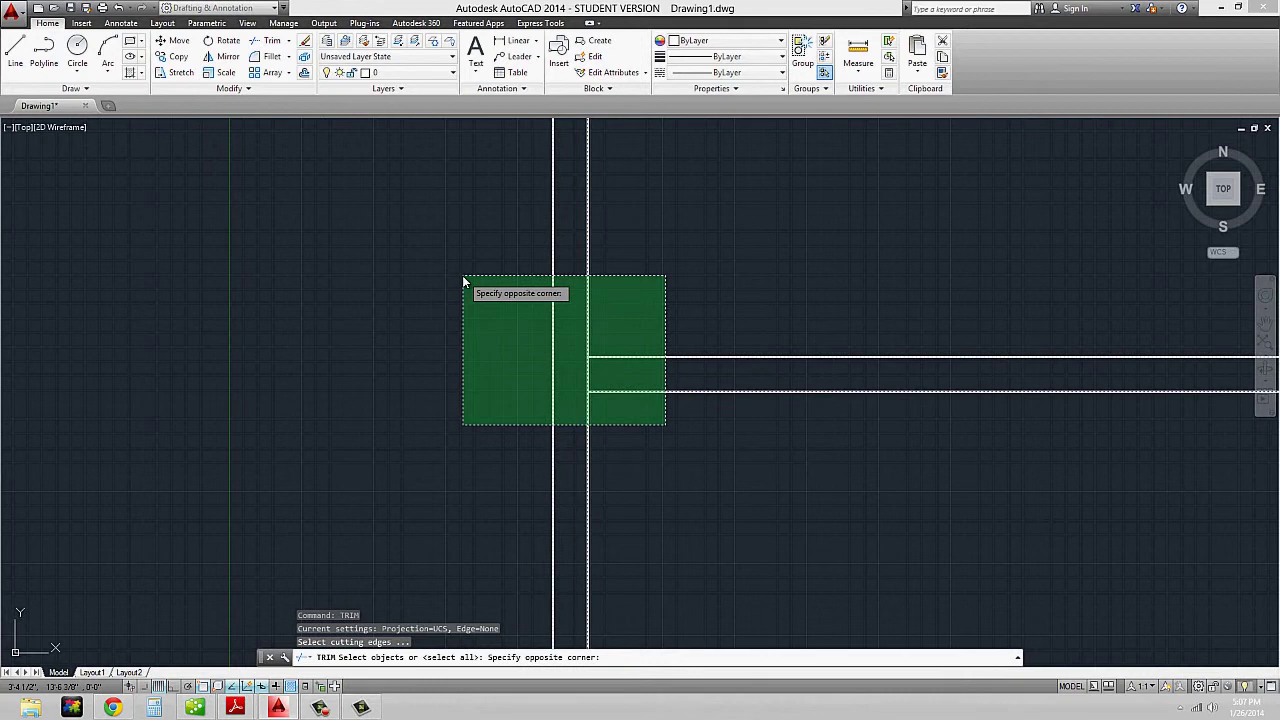
{"action": "left_click", "coordinate": [463, 282]}
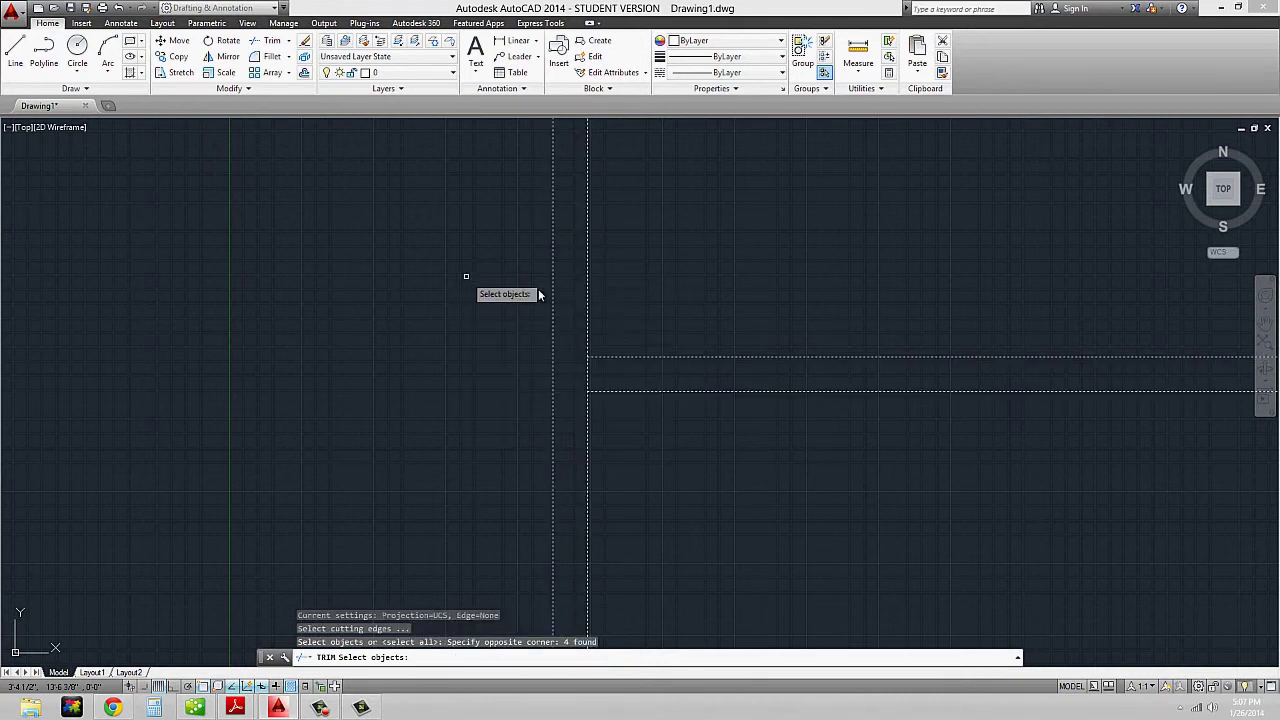
{"action": "key", "text": "Return"}
{"action": "left_click", "coordinate": [590, 370]}
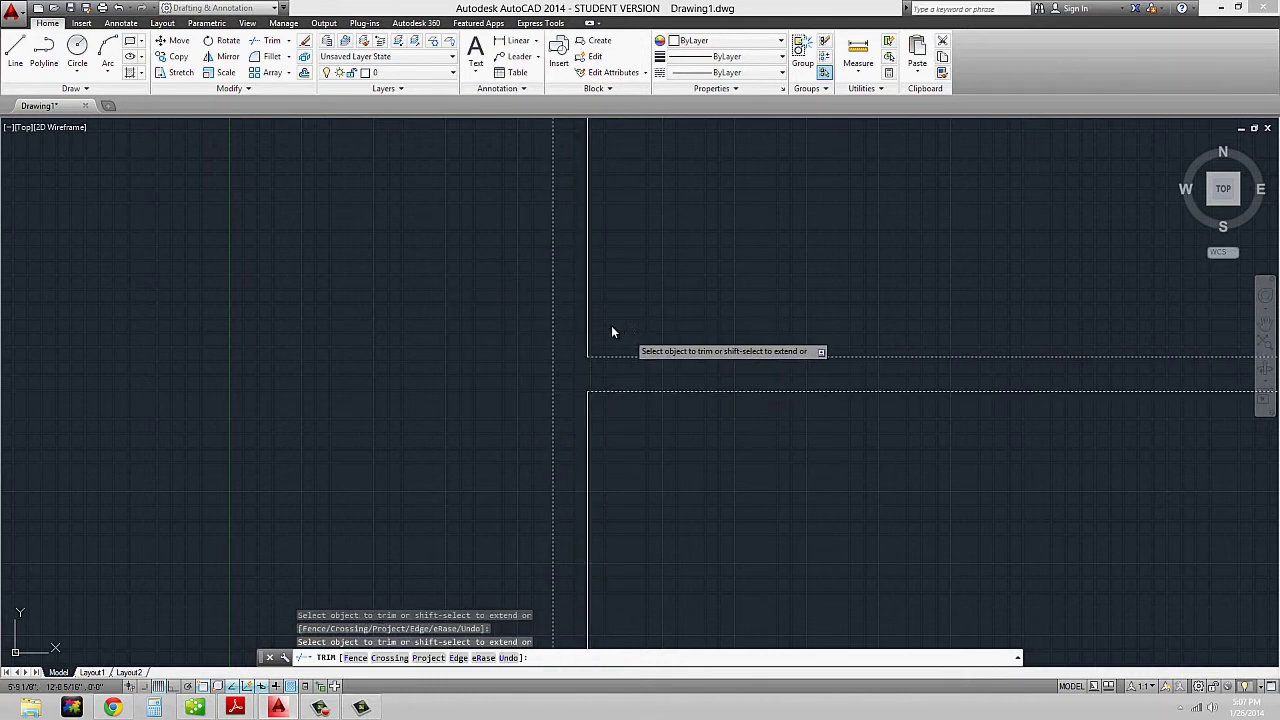
{"action": "key", "text": "Return"}
- Erase the leftover upper line piece at the wall junction
{"action": "type", "text": "e"}
{"action": "key", "text": "Return"}
{"action": "left_click", "coordinate": [634, 294]}
{"action": "left_click", "coordinate": [575, 314]}
{"action": "key", "text": "Return"}
{"action": "scroll", "coordinate": [667, 406], "scroll_direction": "down", "scroll_amount": 2}
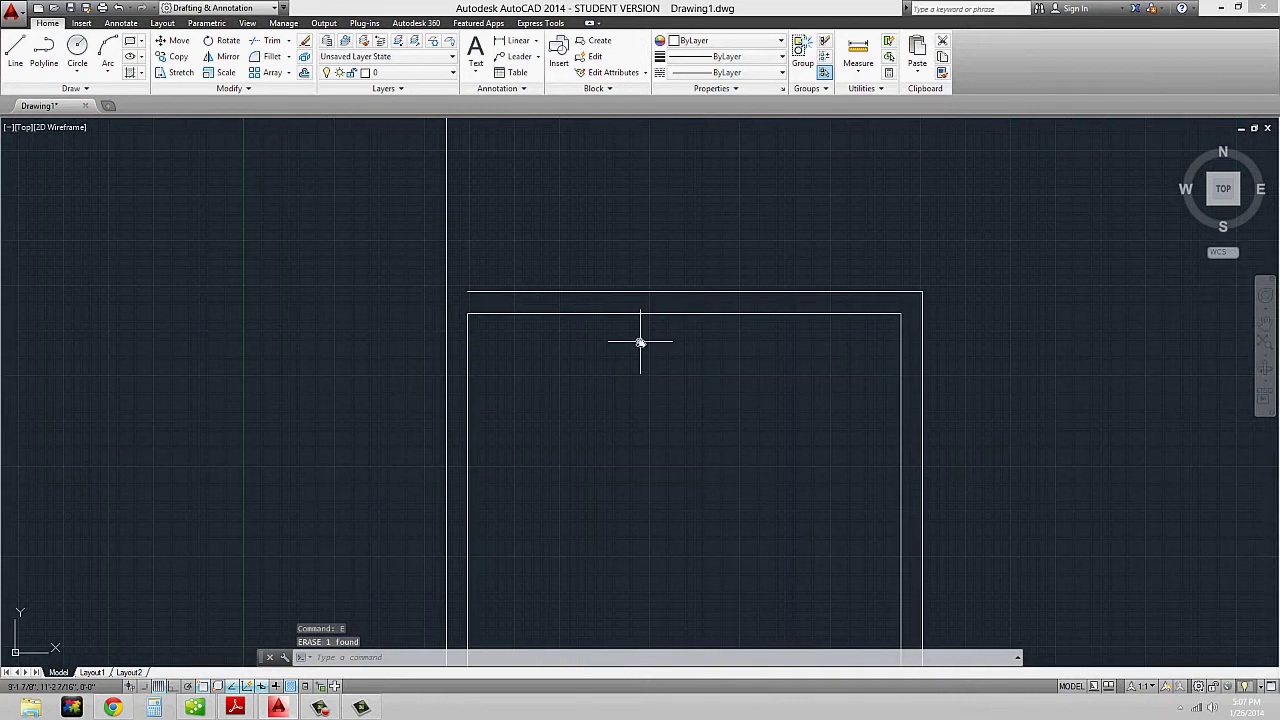
- Extend the outer top line left to meet the vertical wall line
{"action": "type", "text": "e"}
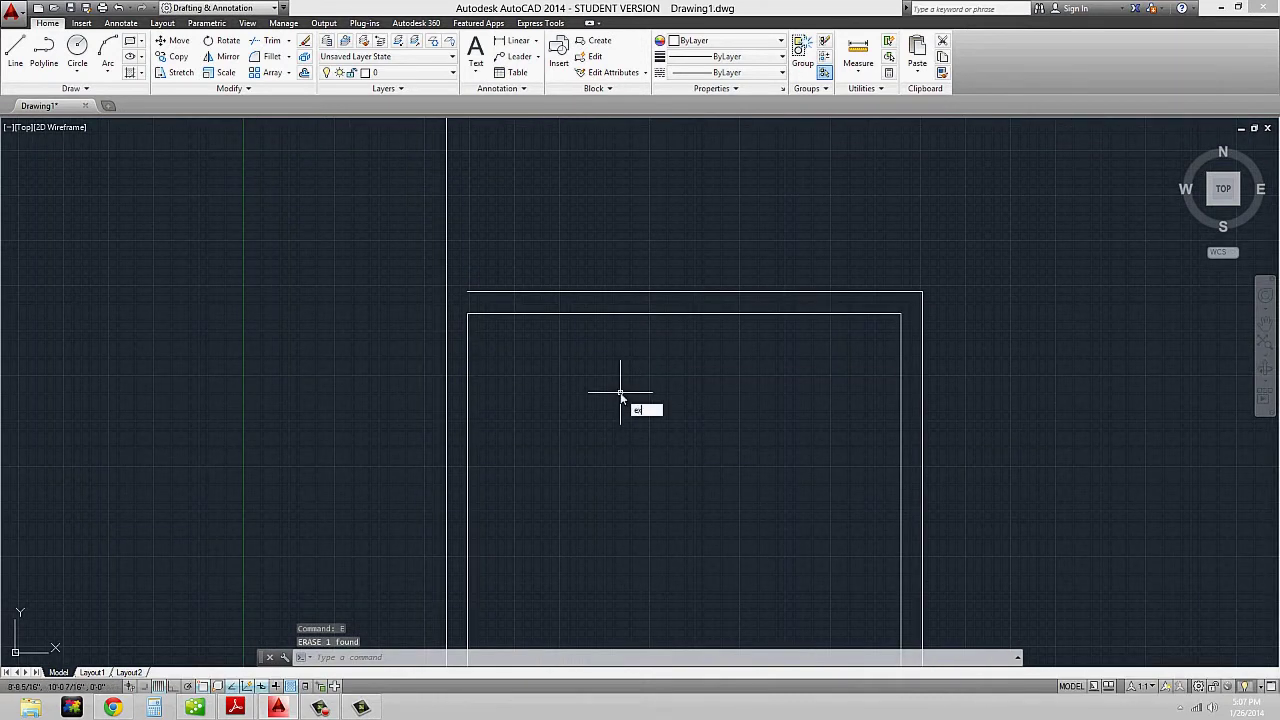
{"action": "type", "text": "x"}
{"action": "key", "text": "Return"}
{"action": "left_click", "coordinate": [489, 243]}
{"action": "left_click", "coordinate": [421, 214]}
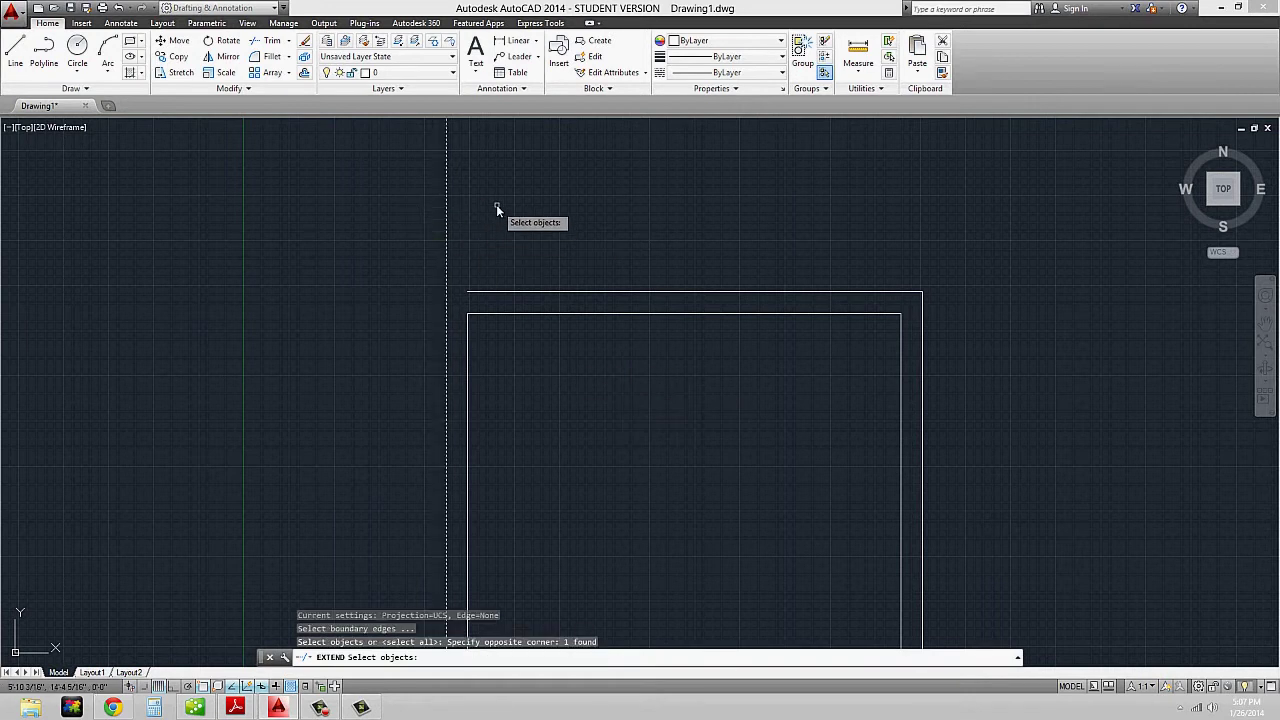
{"action": "key", "text": "Return"}
{"action": "left_click", "coordinate": [478, 292]}
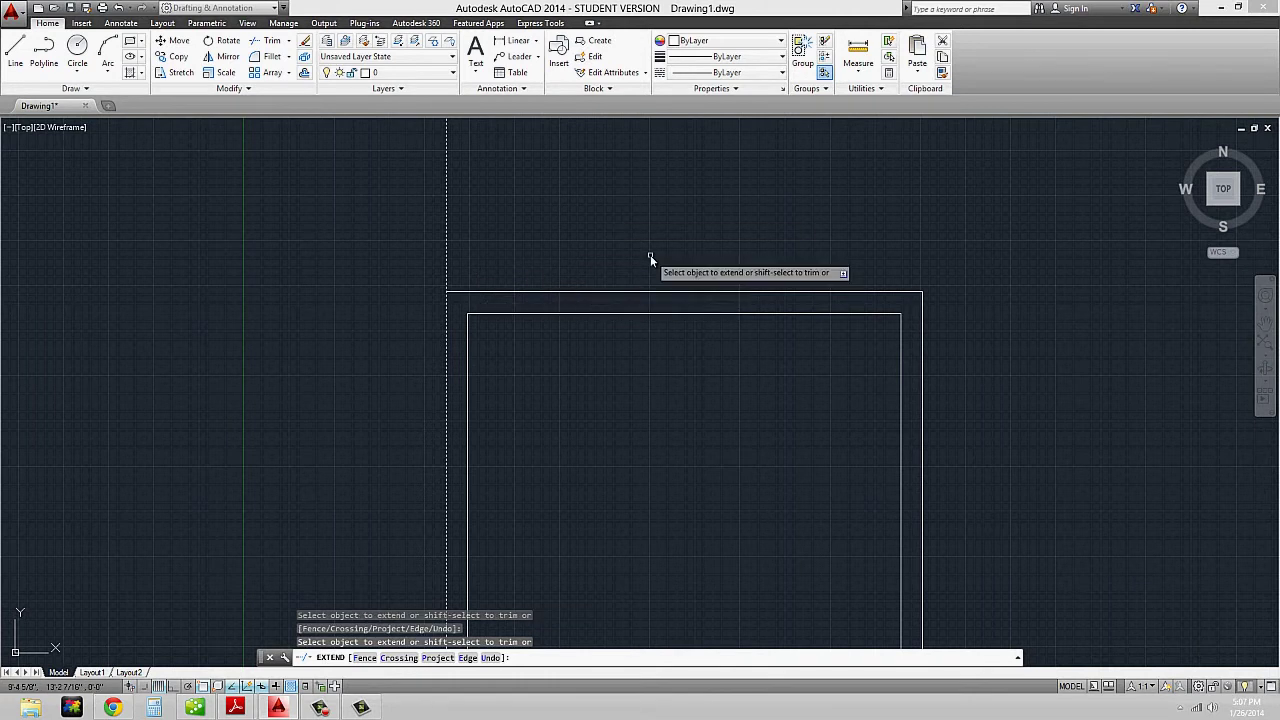
{"action": "key", "text": "Escape"}
- Trim the left line's end sticking above the outer top line
{"action": "type", "text": "trim"}
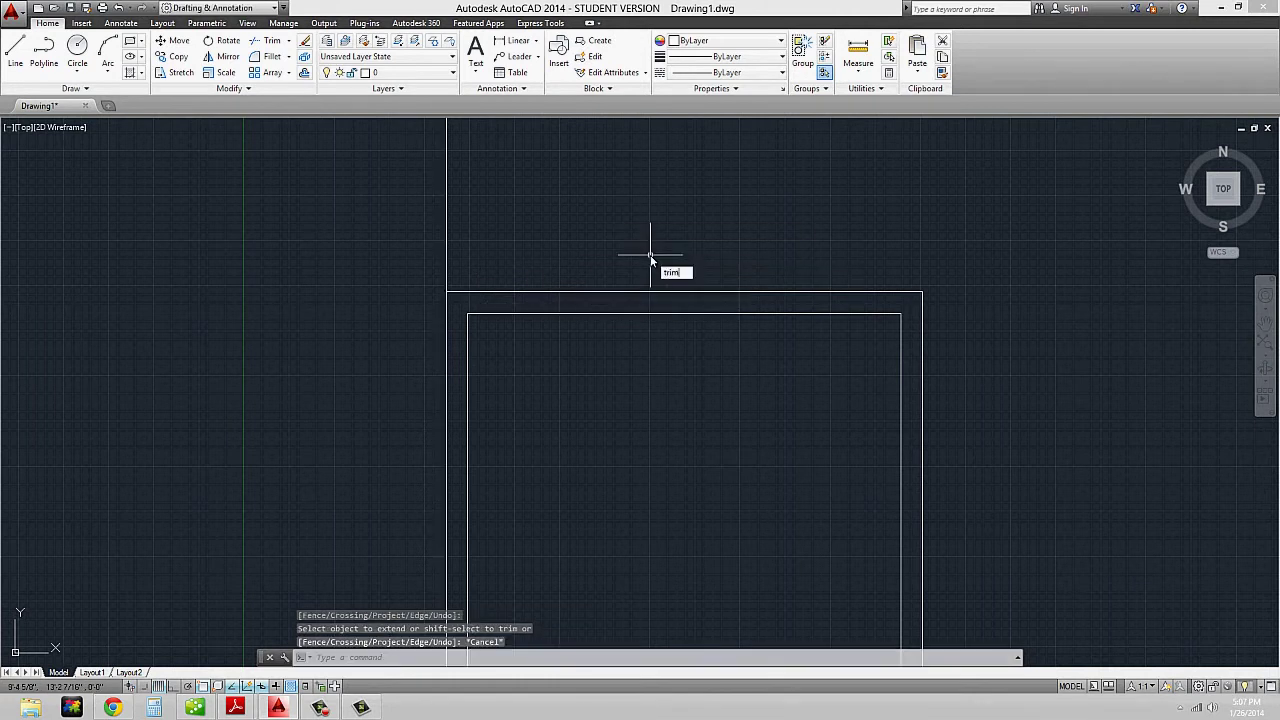
{"action": "key", "text": "Return"}
{"action": "left_click", "coordinate": [470, 295]}
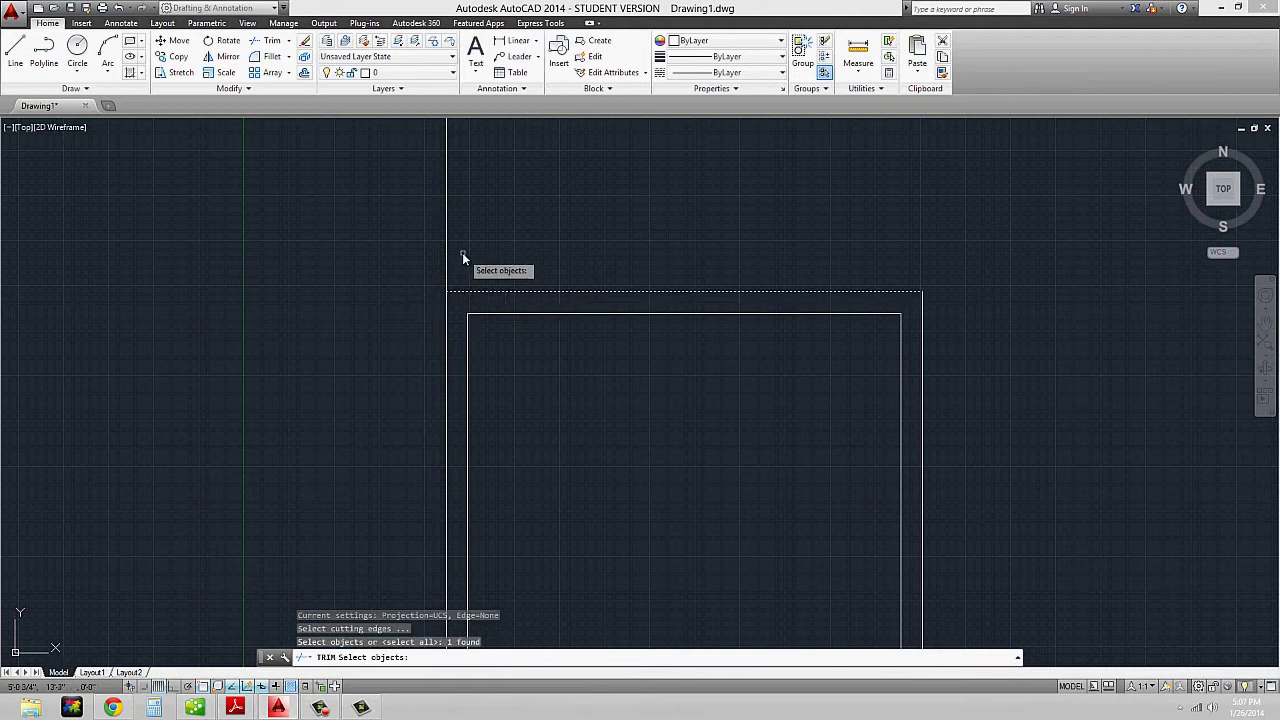
{"action": "key", "text": "Return"}
{"action": "left_click", "coordinate": [444, 225]}
{"action": "key", "text": "Escape"}
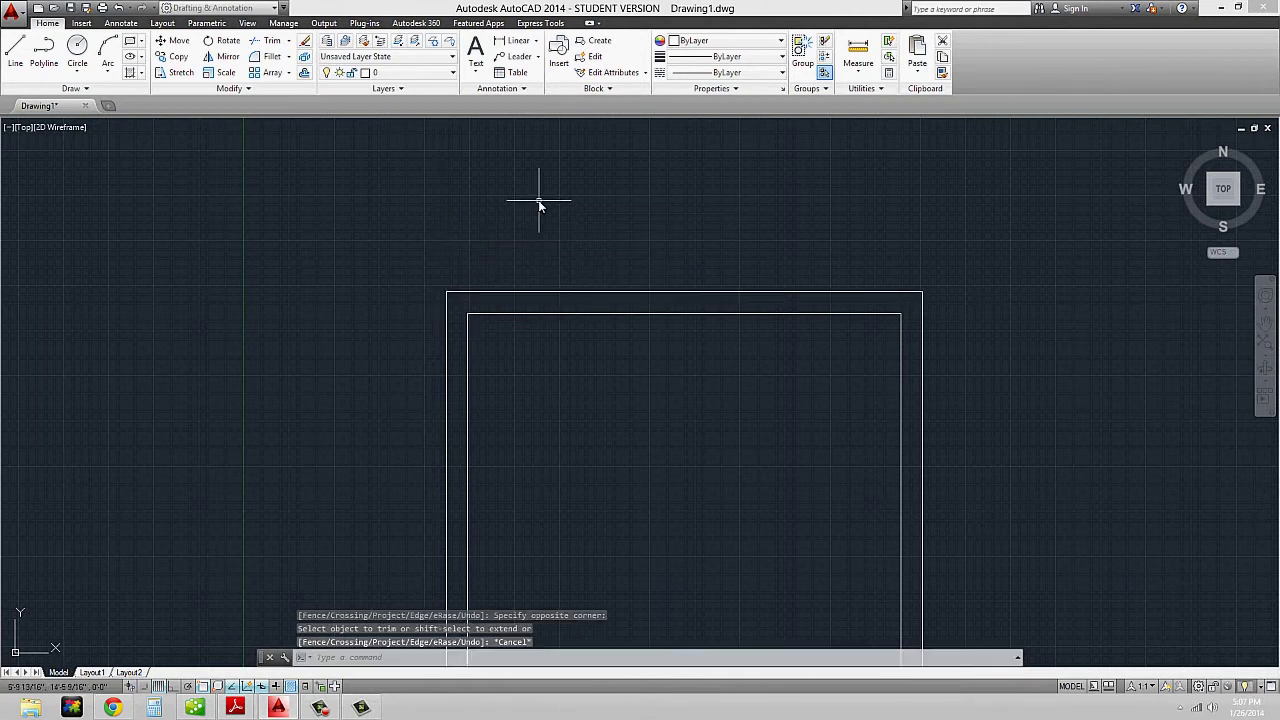
- Draw a horizontal practice line to the right of the walls
{"action": "scroll", "coordinate": [604, 238], "scroll_direction": "down", "scroll_amount": 3}
{"action": "mouse_move", "coordinate": [604, 238]}
{"action": "middle_mouse_down"}
{"action": "mouse_move", "coordinate": [611, 257]}
{"action": "mouse_move", "coordinate": [566, 280]}
{"action": "mouse_move", "coordinate": [580, 243]}
{"action": "middle_mouse_up"}
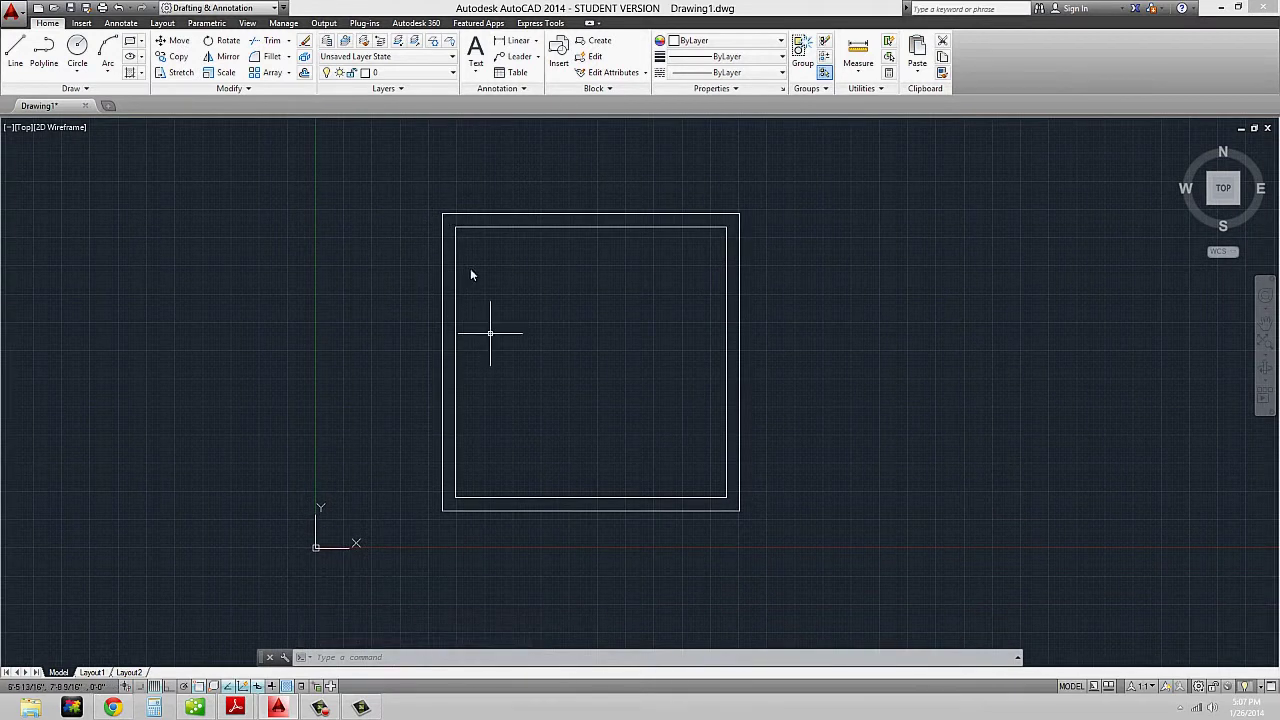
{"action": "middle_click_drag", "start_coordinate": [671, 339], "coordinate": [566, 343]}
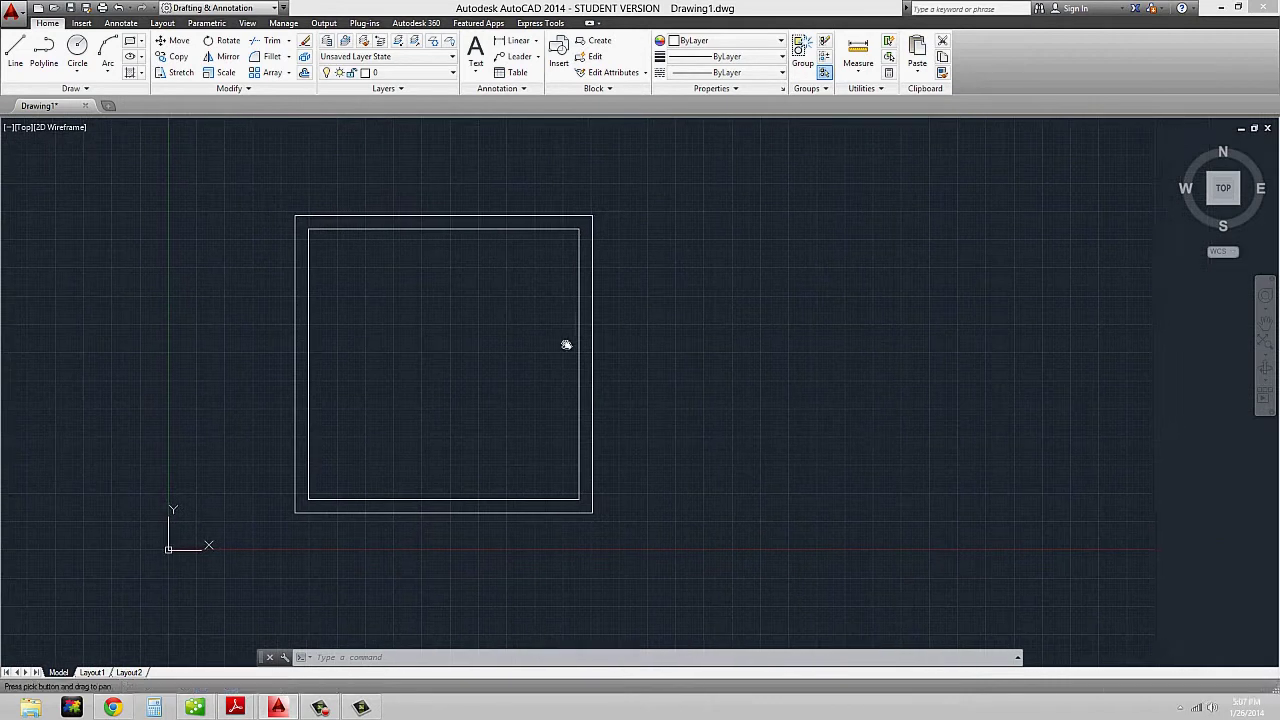
{"action": "key", "text": "l"}
{"action": "key", "text": "Return"}
{"action": "key", "text": "Escape"}
{"action": "key", "text": "Escape"}
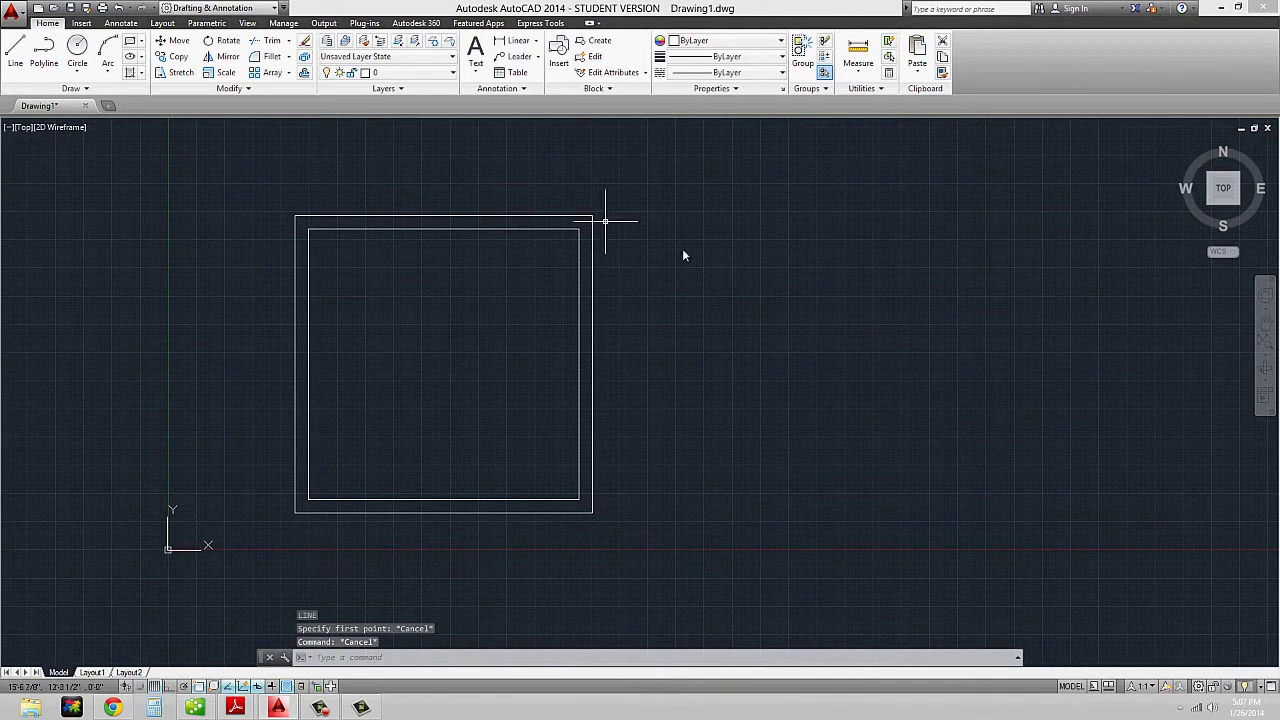
{"action": "key", "text": "l"}
{"action": "key", "text": "Return"}
{"action": "left_click", "coordinate": [709, 296]}
{"action": "left_click", "coordinate": [835, 296]}
{"action": "key", "text": "Return"}
{"action": "key", "text": "Return"}
- Draw a separate vertical line below the horizontal line's end, leaving a gap
{"action": "left_click", "coordinate": [843, 343]}
{"action": "left_click", "coordinate": [843, 434]}
{"action": "key", "text": "Escape"}
{"action": "scroll", "coordinate": [875, 345], "scroll_direction": "up", "scroll_amount": 4}
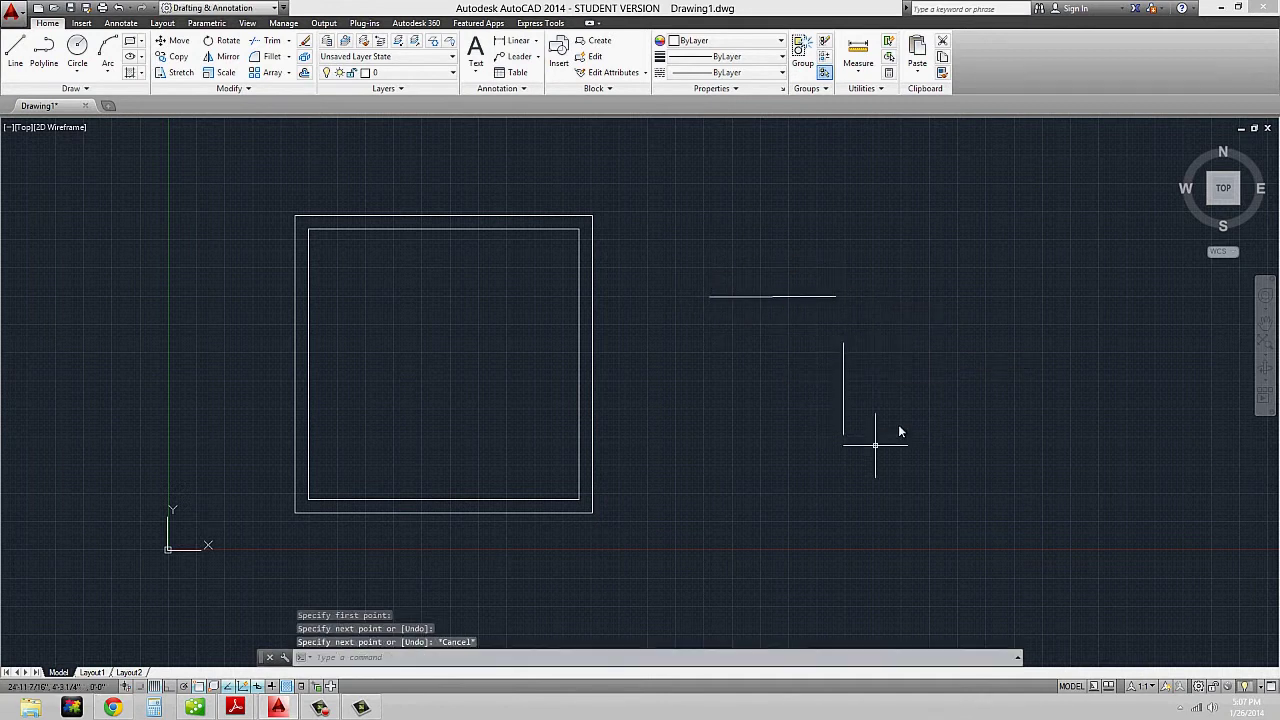
{"action": "middle_click_drag", "start_coordinate": [871, 343], "coordinate": [777, 363]}
{"action": "scroll", "coordinate": [715, 277], "scroll_direction": "down", "scroll_amount": 2}
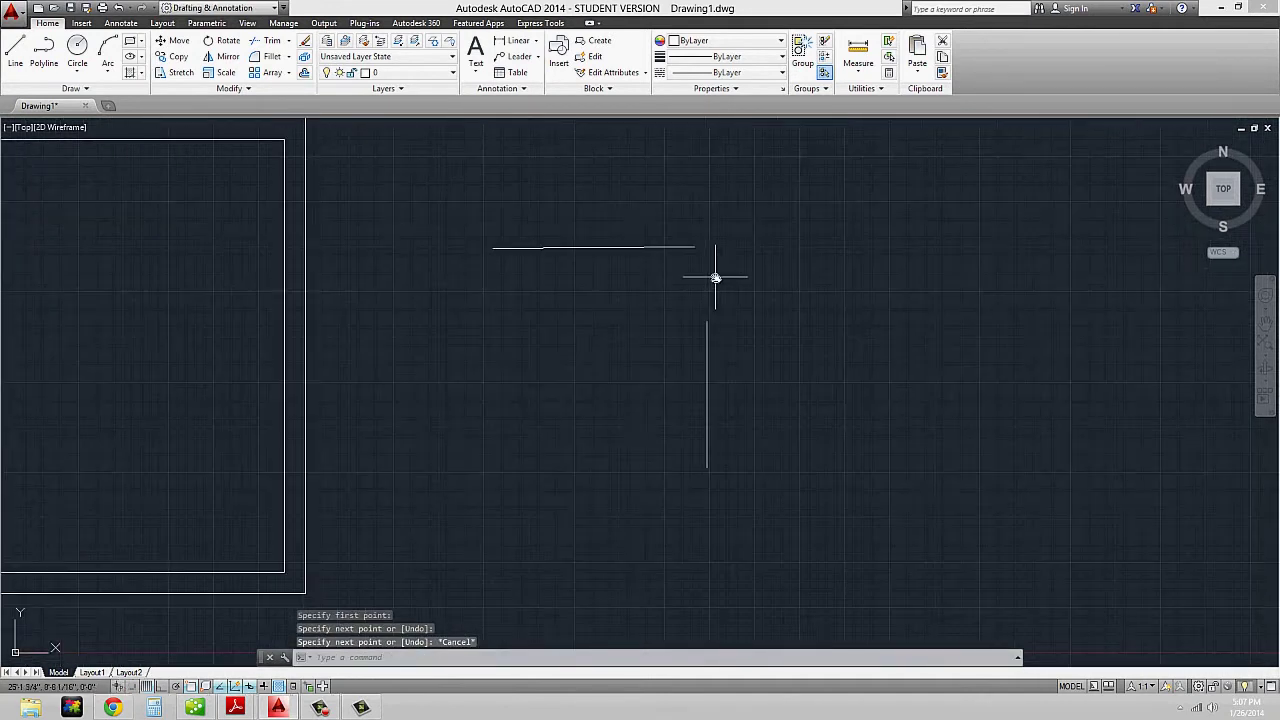
{"action": "middle_click_drag", "start_coordinate": [674, 309], "coordinate": [803, 308]}
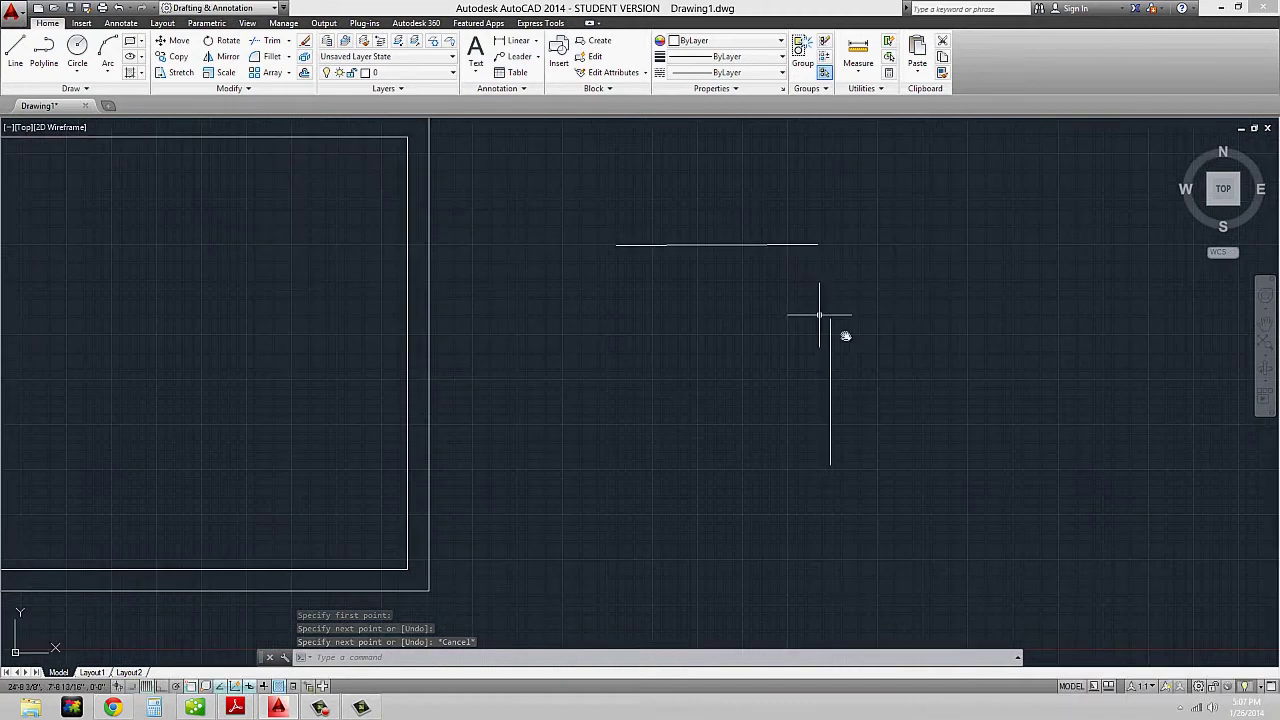
{"action": "middle_click_drag", "start_coordinate": [891, 322], "coordinate": [865, 340]}
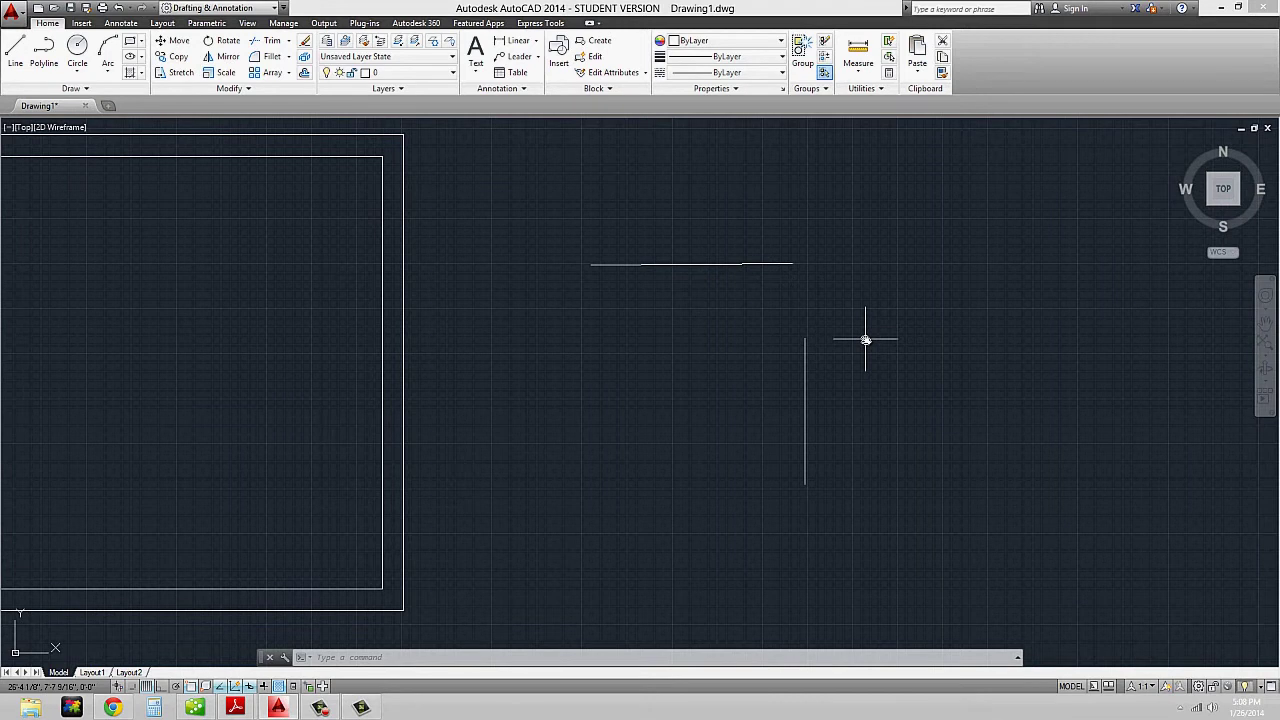
{"action": "type", "text": "F"}
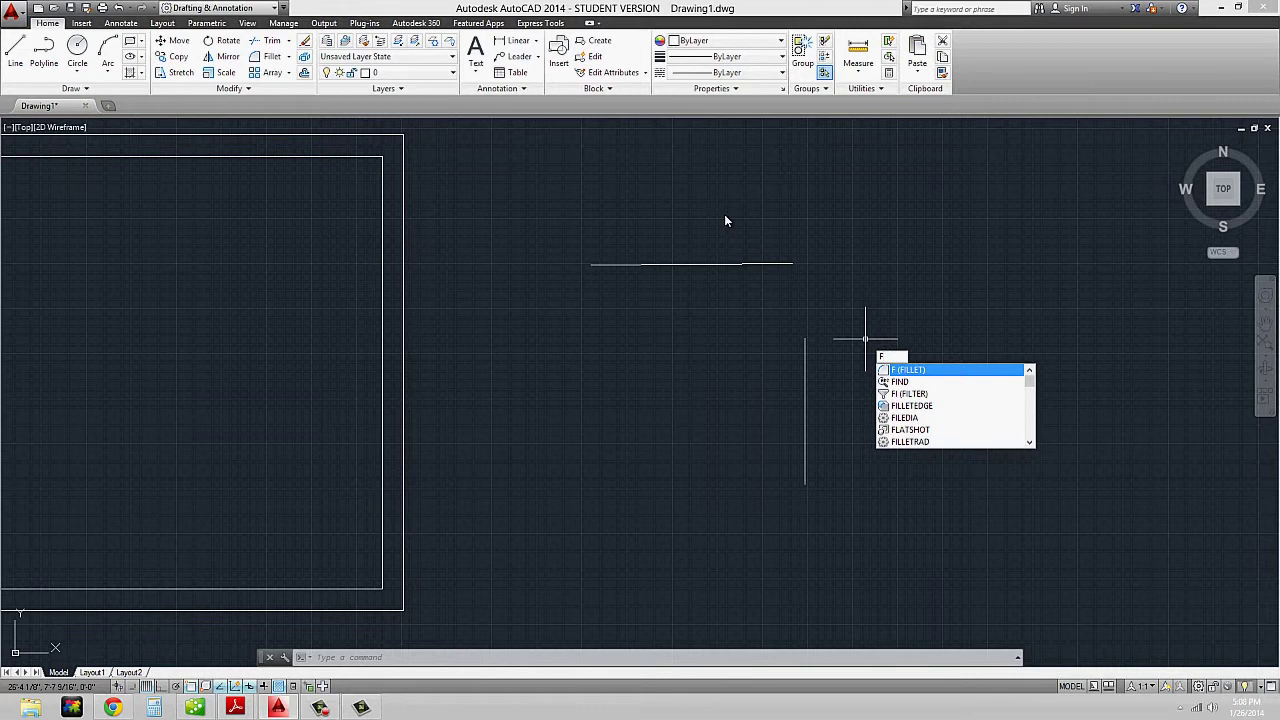
- Fillet the horizontal and vertical lines at radius 0 into a sharp corner
{"action": "key", "text": "Return"}
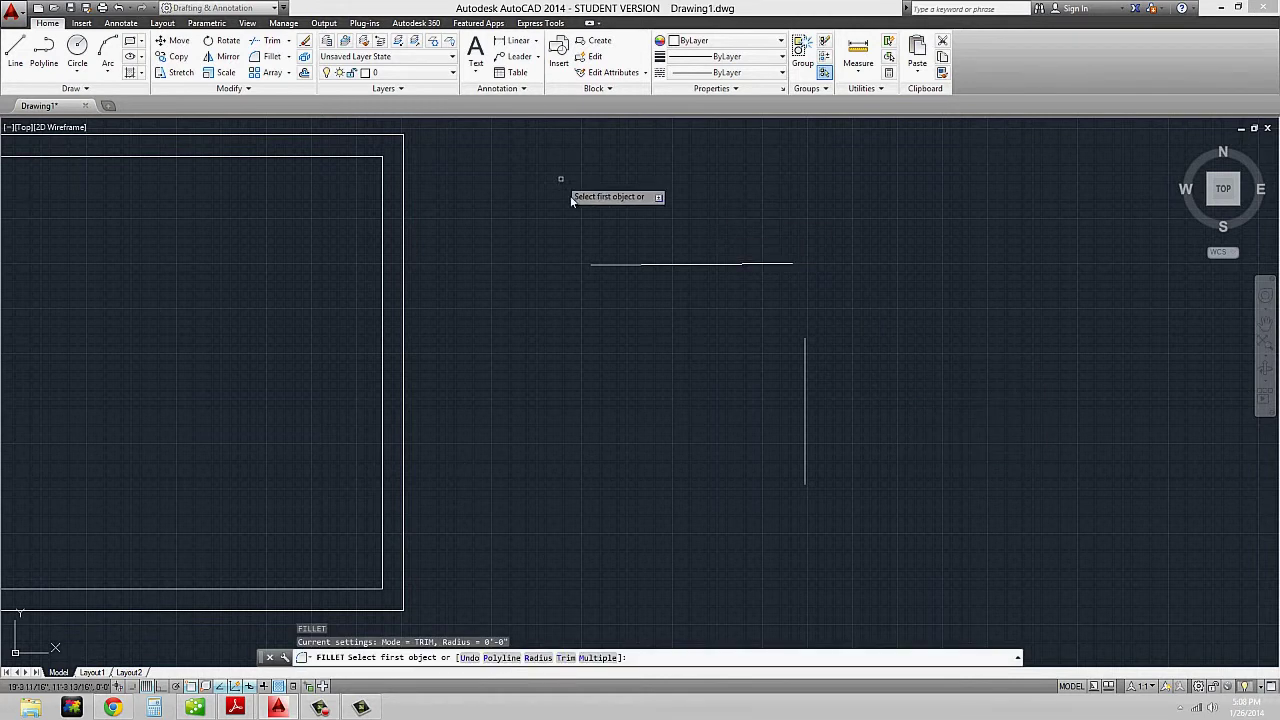
{"action": "left_click", "coordinate": [766, 266]}
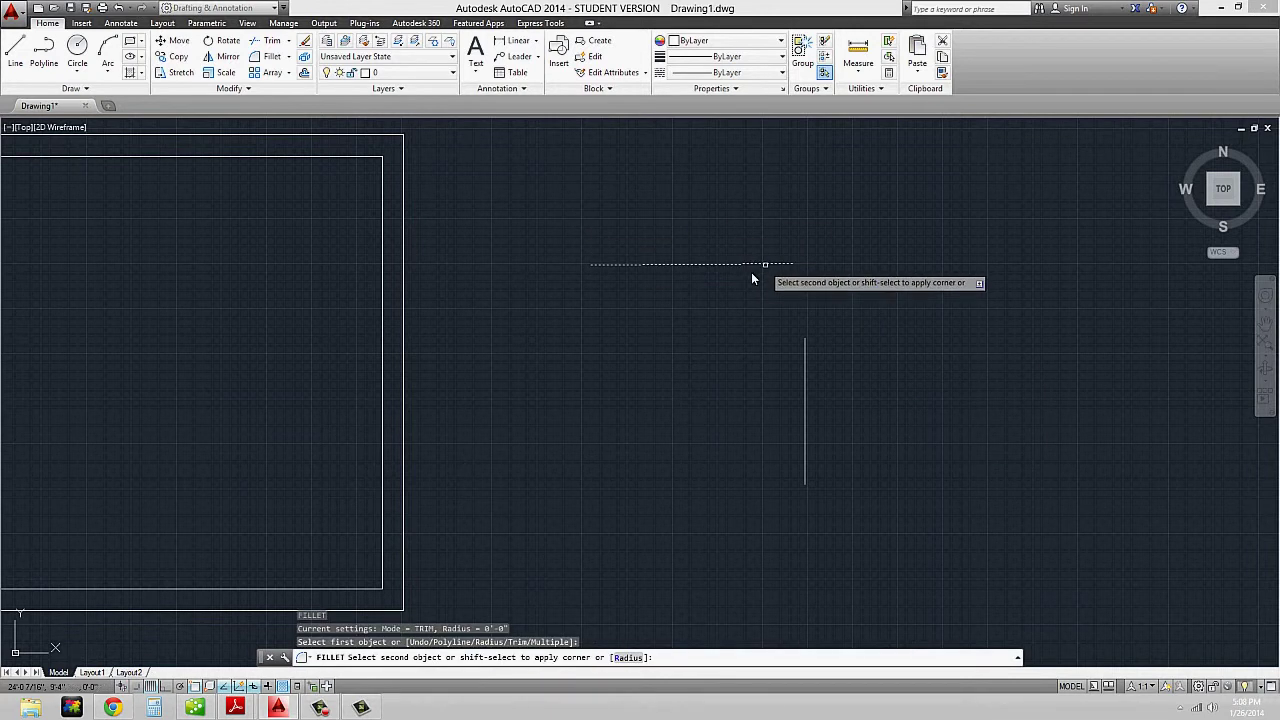
{"action": "left_click", "coordinate": [805, 347]}
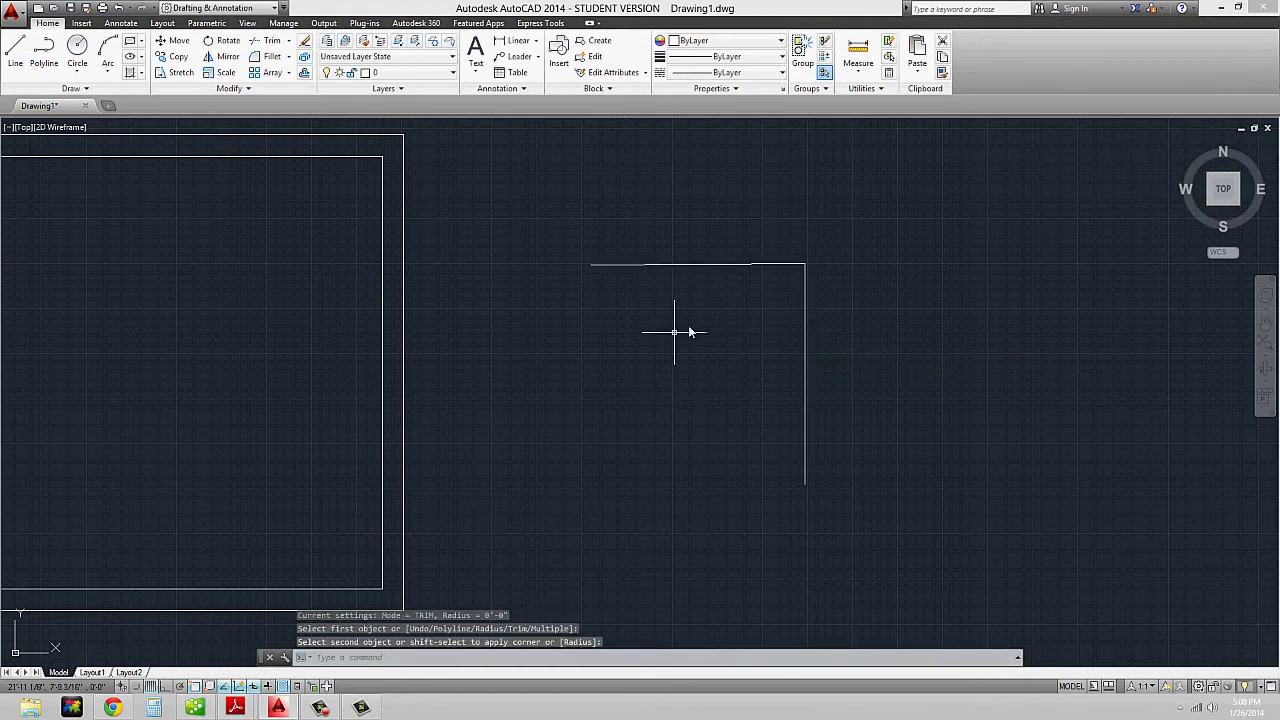
- Offset both lines 6 inches inward to form the inner wall
{"action": "type", "text": "o"}
{"action": "key", "text": "Return"}
{"action": "key", "text": "Return"}
{"action": "left_click", "coordinate": [721, 265]}
{"action": "left_click", "coordinate": [725, 313]}
{"action": "left_click", "coordinate": [806, 330]}
{"action": "left_click", "coordinate": [764, 330]}
{"action": "key", "text": "Escape"}
- Trim the inner horizontal and vertical overhangs into a clean nested L corner
{"action": "scroll", "coordinate": [817, 288], "scroll_direction": "up", "scroll_amount": 5}
{"action": "type", "text": "trim"}
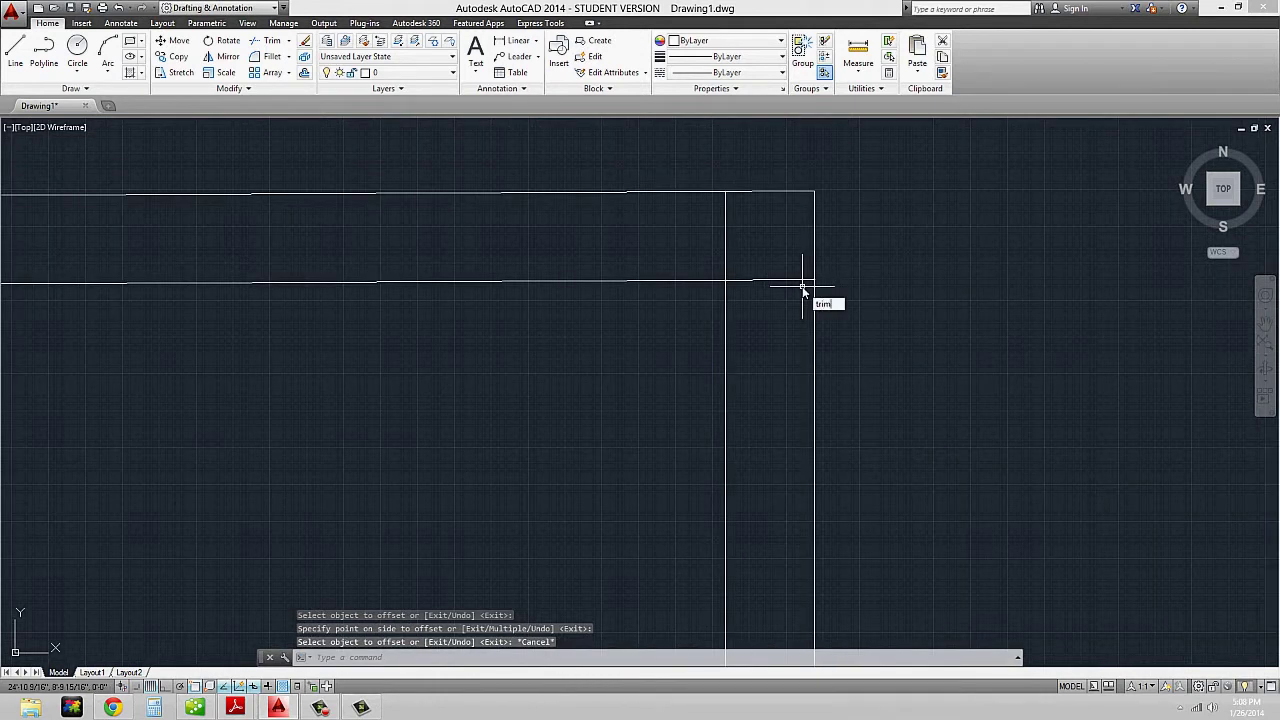
{"action": "key", "text": "Return"}
{"action": "key", "text": "Return"}
{"action": "left_click", "coordinate": [780, 318]}
{"action": "left_click", "coordinate": [736, 281]}
{"action": "left_click", "coordinate": [757, 230]}
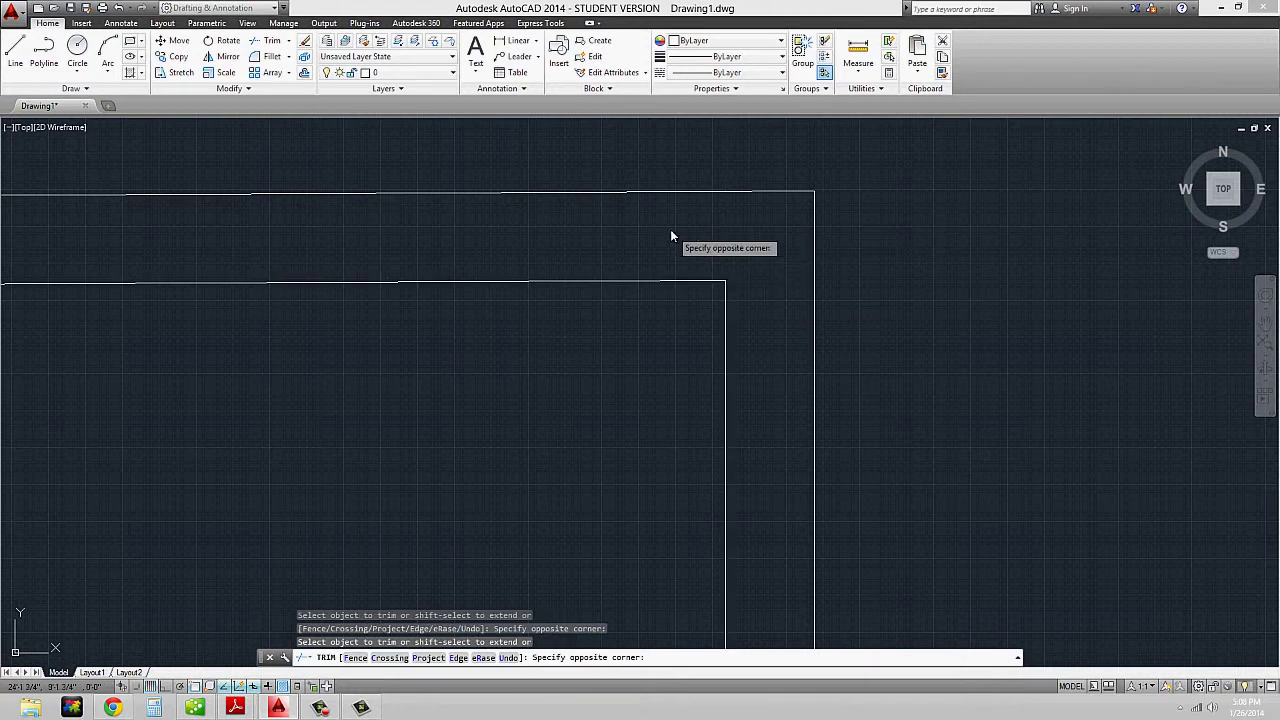
{"action": "left_click", "coordinate": [700, 224]}
{"action": "key", "text": "Escape"}
{"action": "scroll", "coordinate": [728, 260], "scroll_direction": "down", "scroll_amount": 2}
{"action": "scroll", "coordinate": [728, 260], "scroll_direction": "down", "scroll_amount": 3}
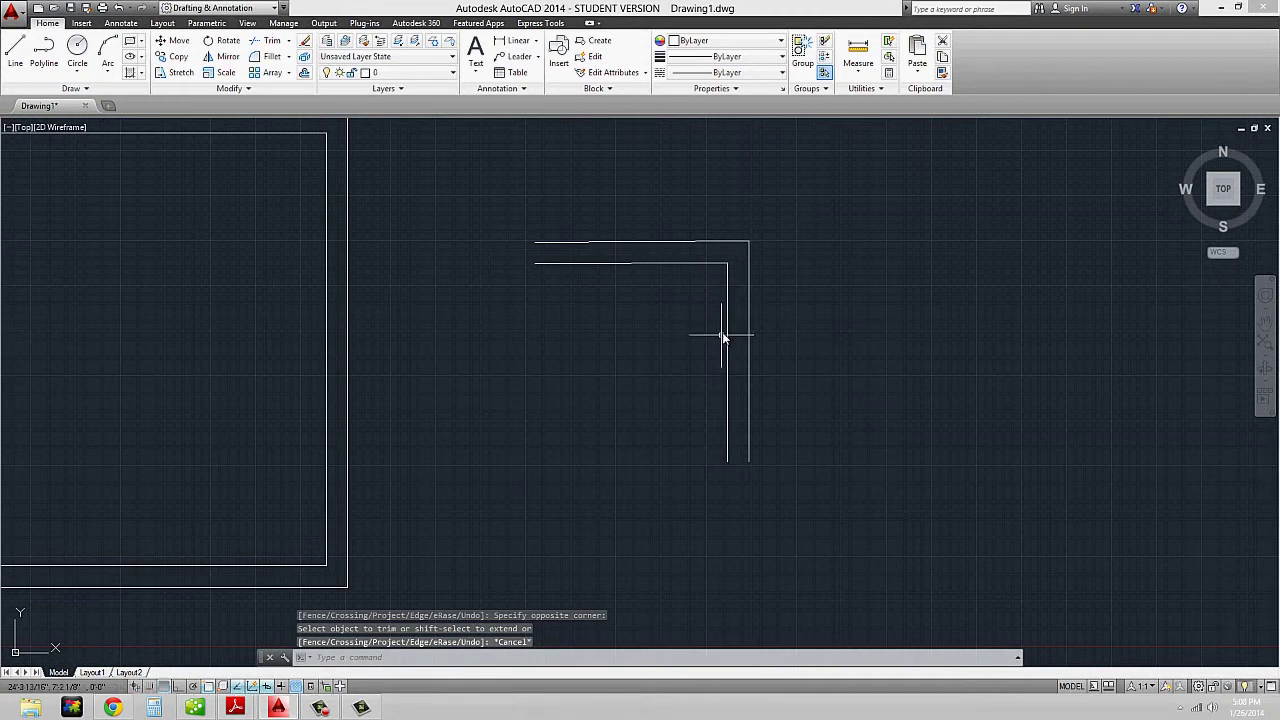
{"action": "middle_click_drag", "start_coordinate": [713, 300], "coordinate": [637, 406]}
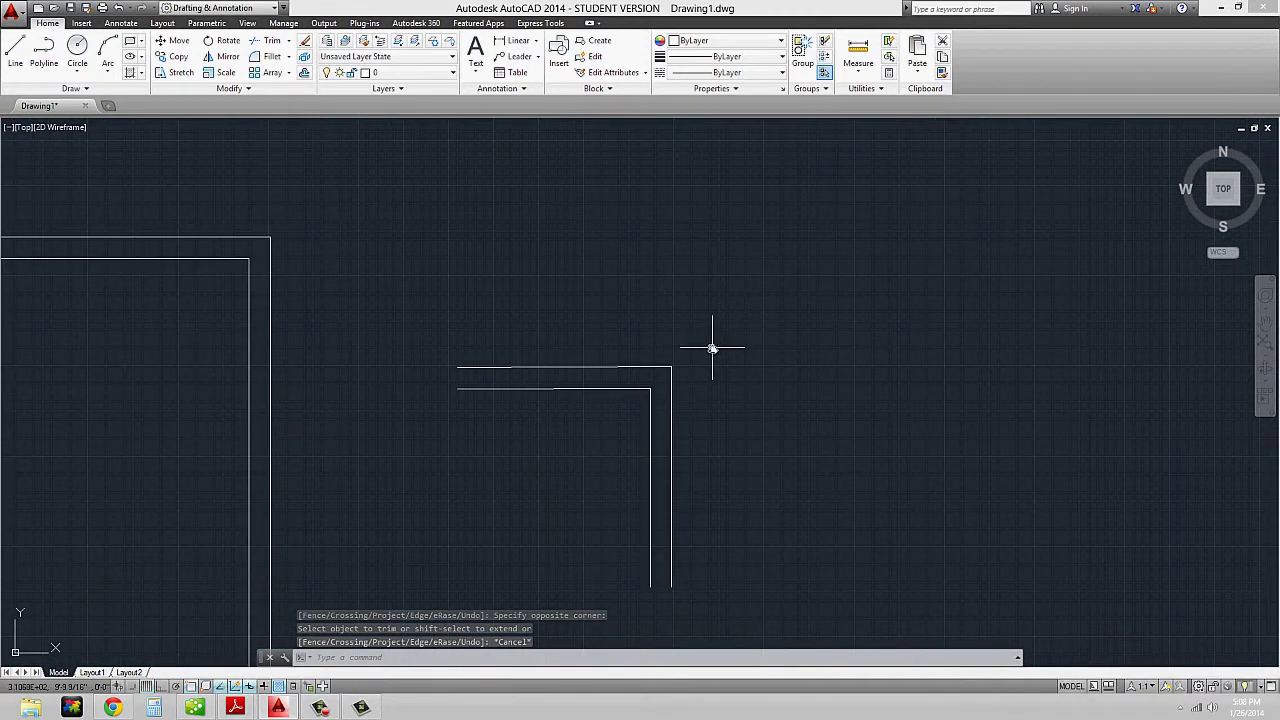
{"action": "left_click", "coordinate": [700, 414]}
- Erase the four lines of the double-line L corner
{"action": "left_click", "coordinate": [590, 324]}
{"action": "type", "text": "e"}
{"action": "key", "text": "Return"}
- Draw a new horizontal line and a separate vertical line to its right
{"action": "type", "text": "l"}
{"action": "key", "text": "Return"}
{"action": "left_click", "coordinate": [445, 352]}
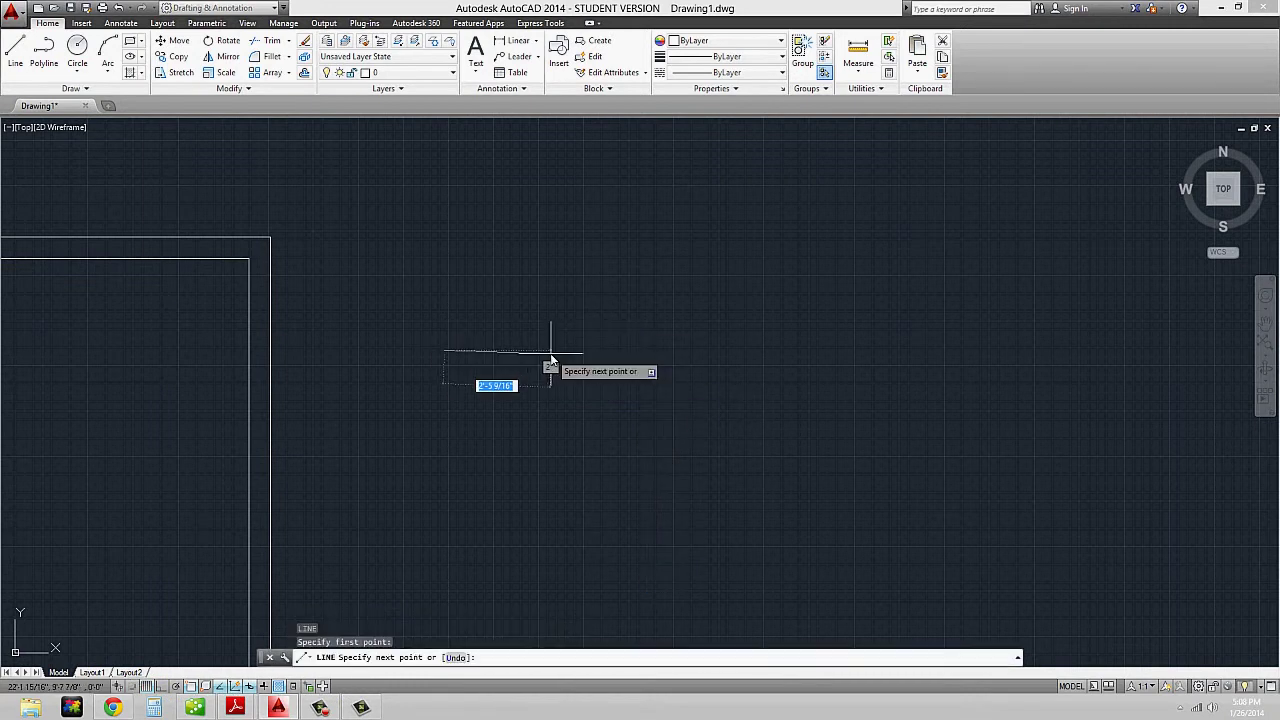
{"action": "left_click", "coordinate": [578, 350]}
{"action": "key", "text": "Return"}
{"action": "key", "text": "Return"}
{"action": "left_click", "coordinate": [620, 401]}
{"action": "left_click", "coordinate": [628, 519]}
{"action": "key", "text": "Escape"}
{"action": "scroll", "coordinate": [547, 432], "scroll_direction": "up", "scroll_amount": 2}
{"action": "middle_click_drag", "start_coordinate": [547, 432], "coordinate": [616, 427]}
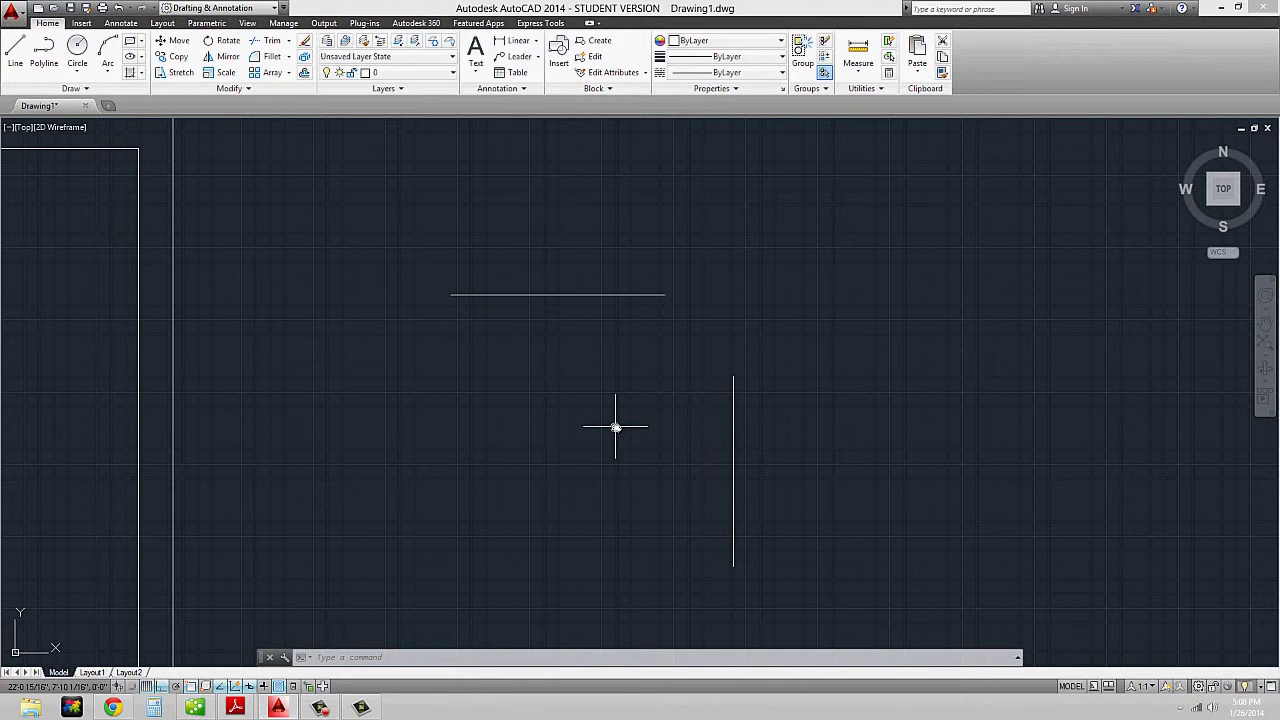
- Fillet the horizontal and vertical lines with radius 6 into a rounded corner
{"action": "type", "text": "FILLET"}
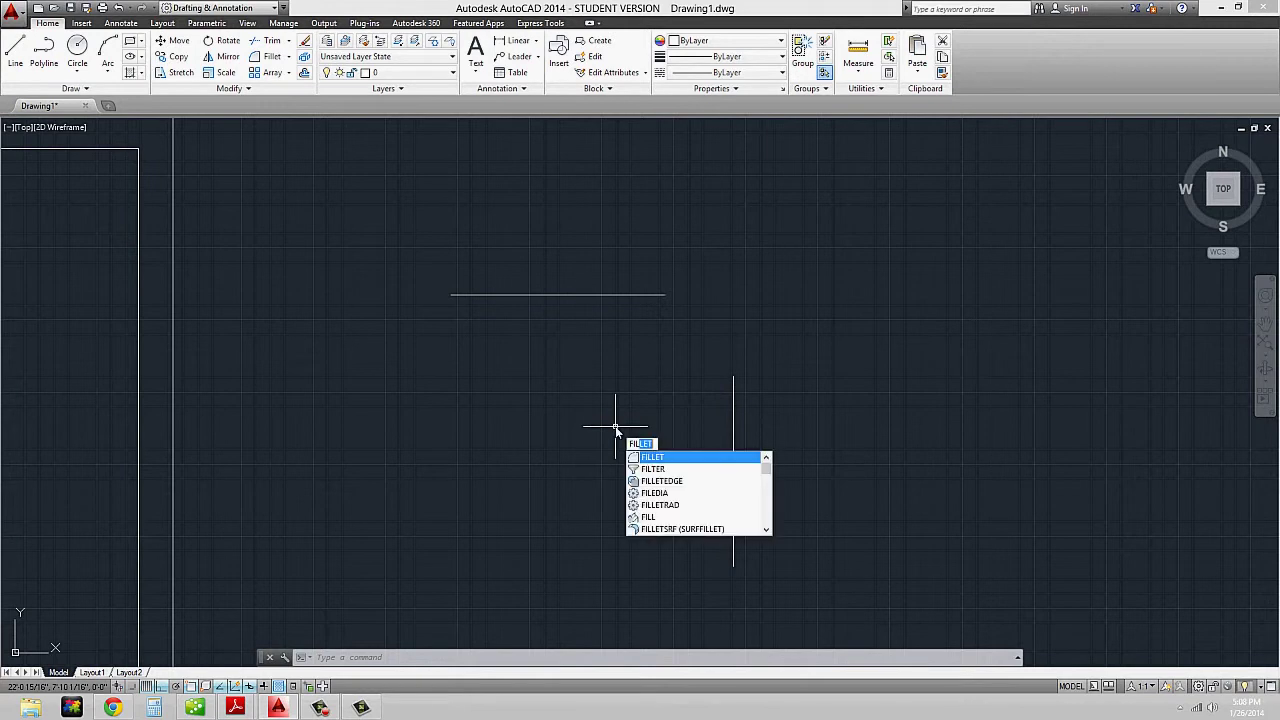
{"action": "key", "text": "Return"}
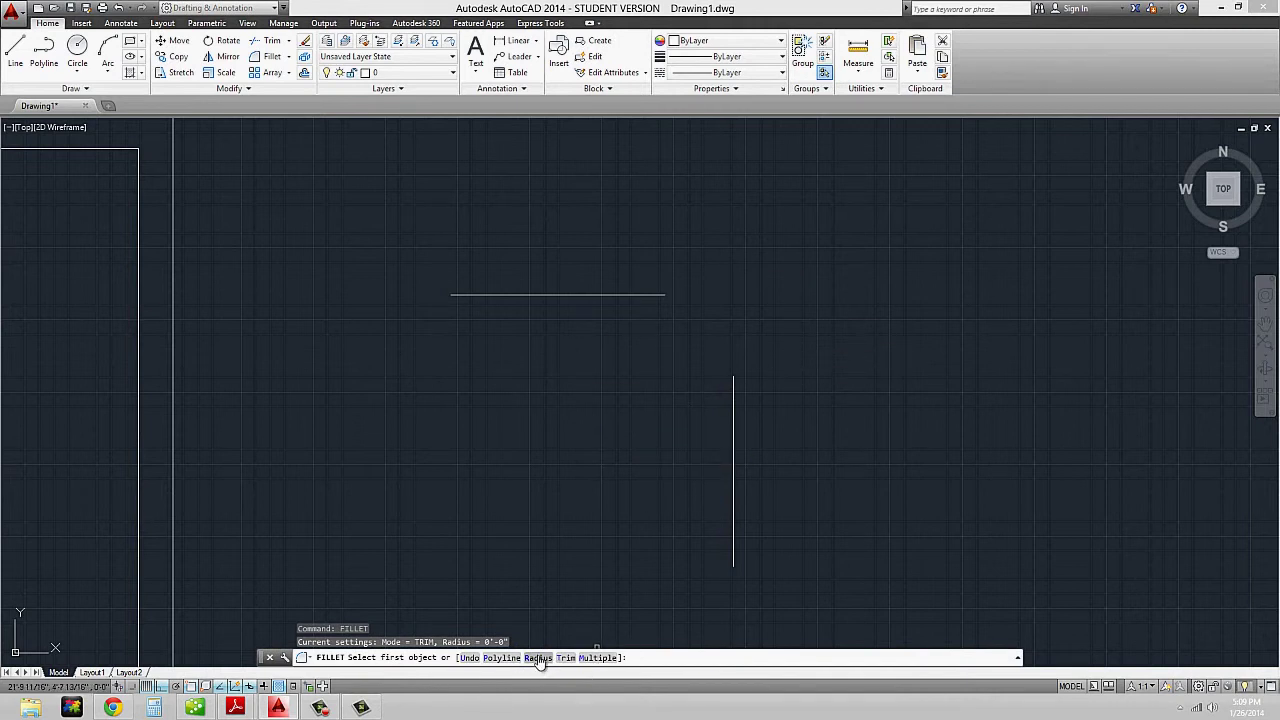
{"action": "type", "text": "r"}
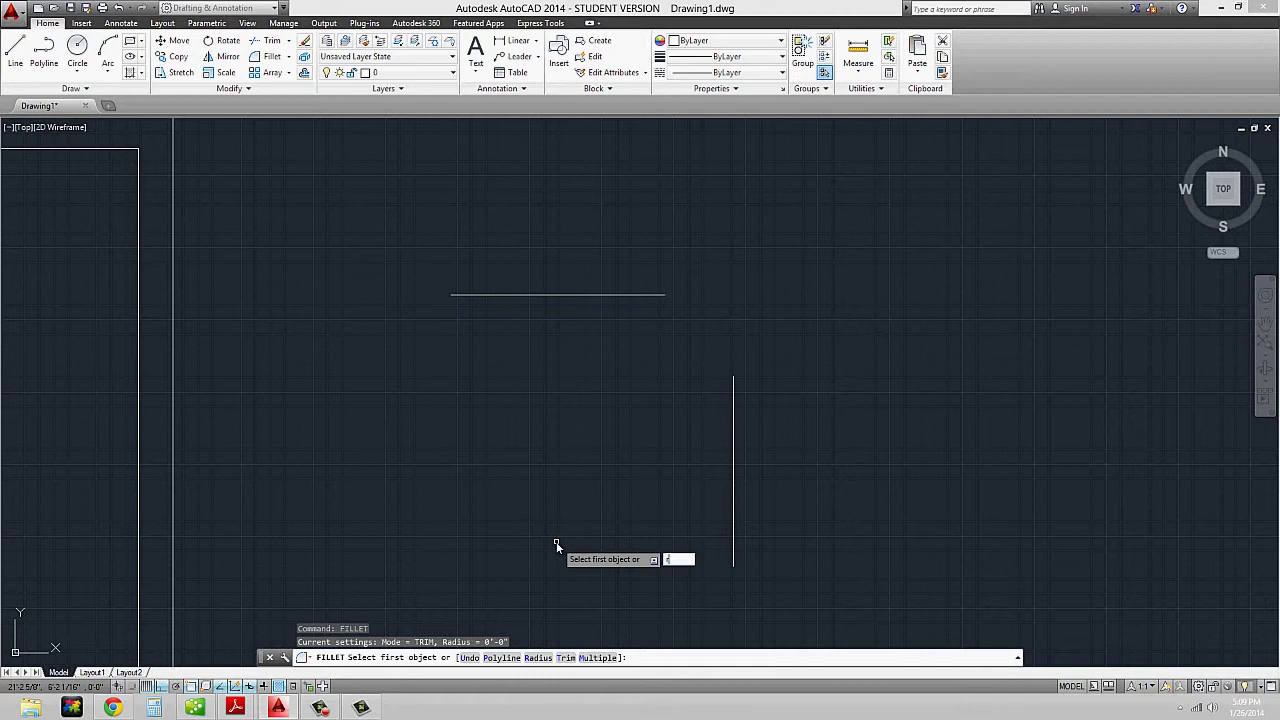
{"action": "key", "text": "Return"}
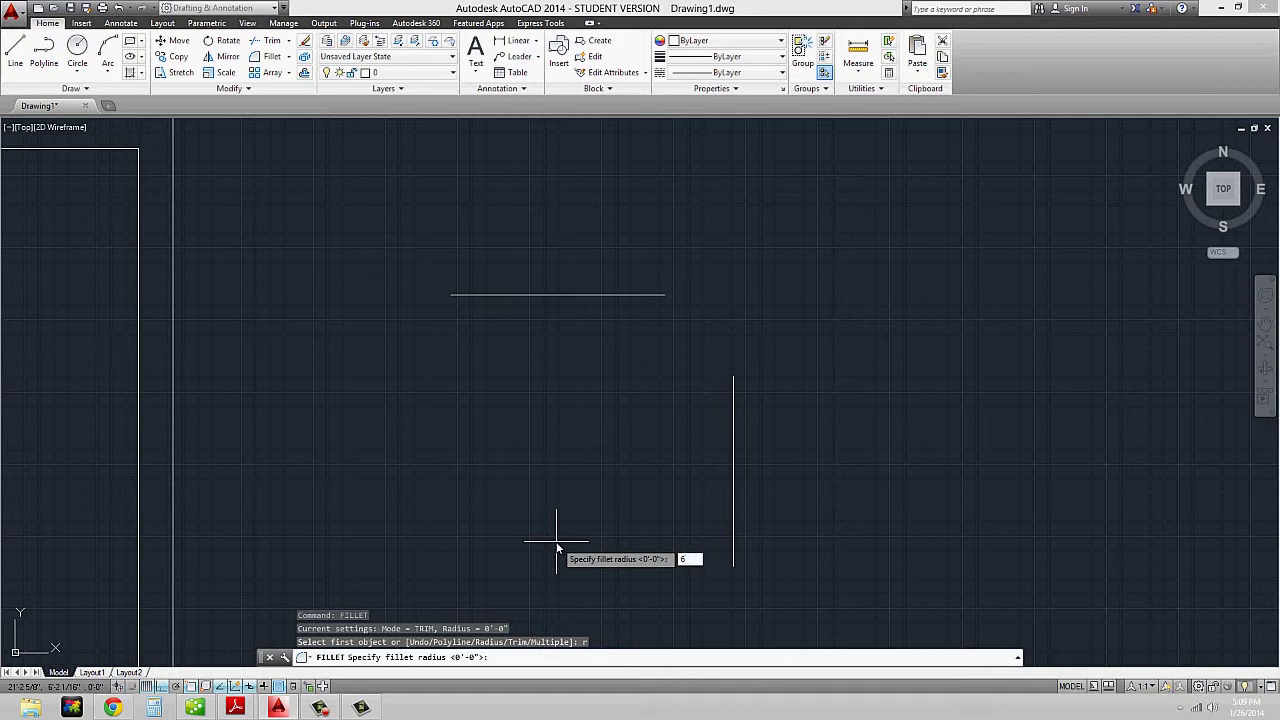
{"action": "type", "text": "6"}
{"action": "key", "text": "Return"}
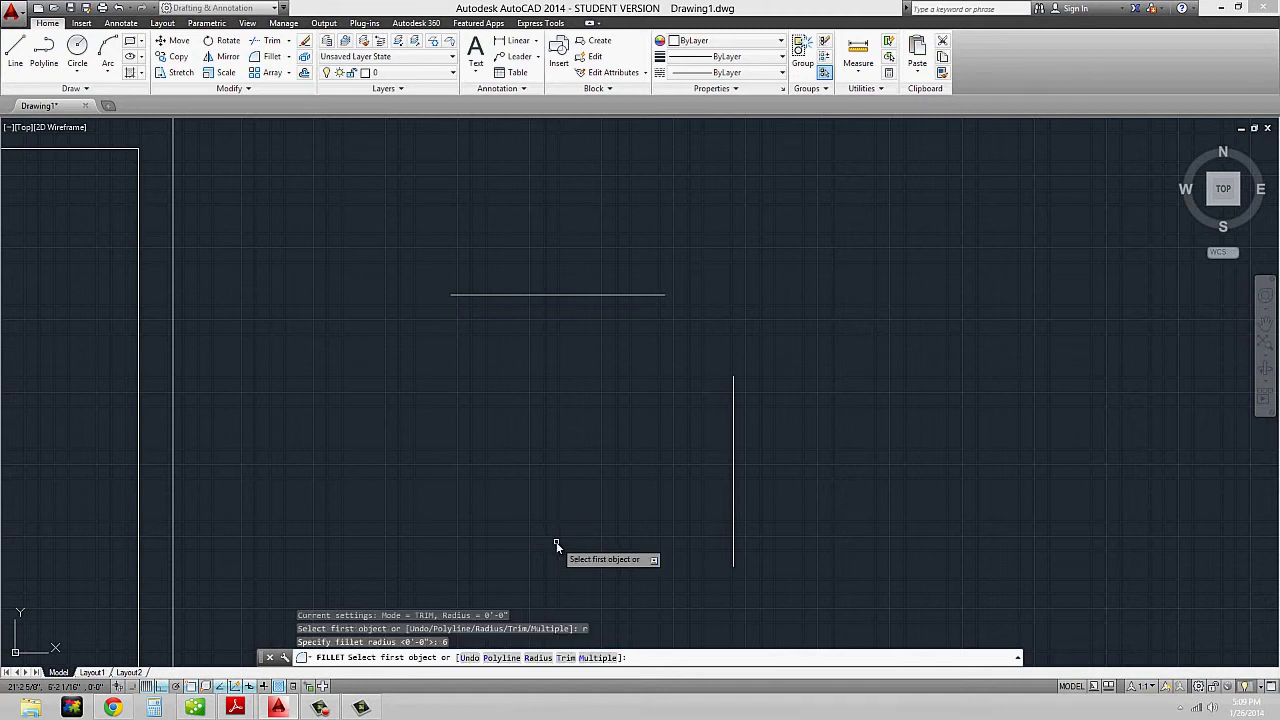
{"action": "left_click", "coordinate": [661, 296]}
{"action": "left_click", "coordinate": [733, 384]}
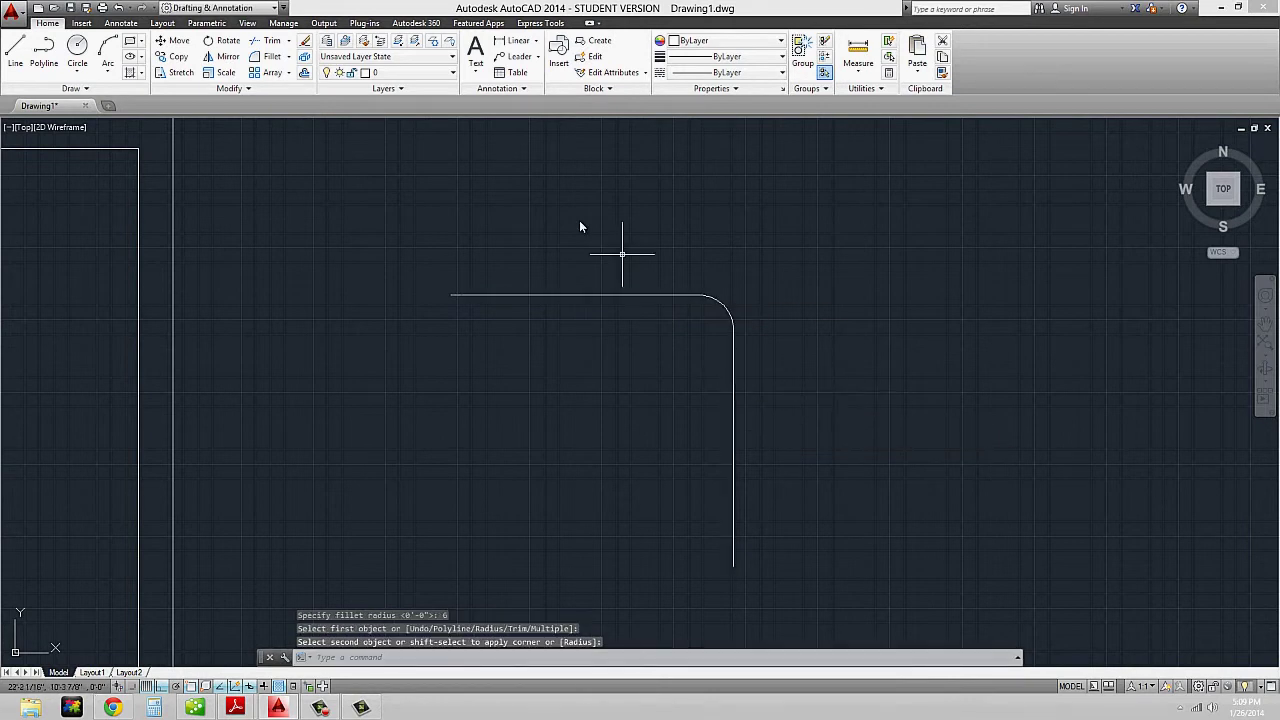